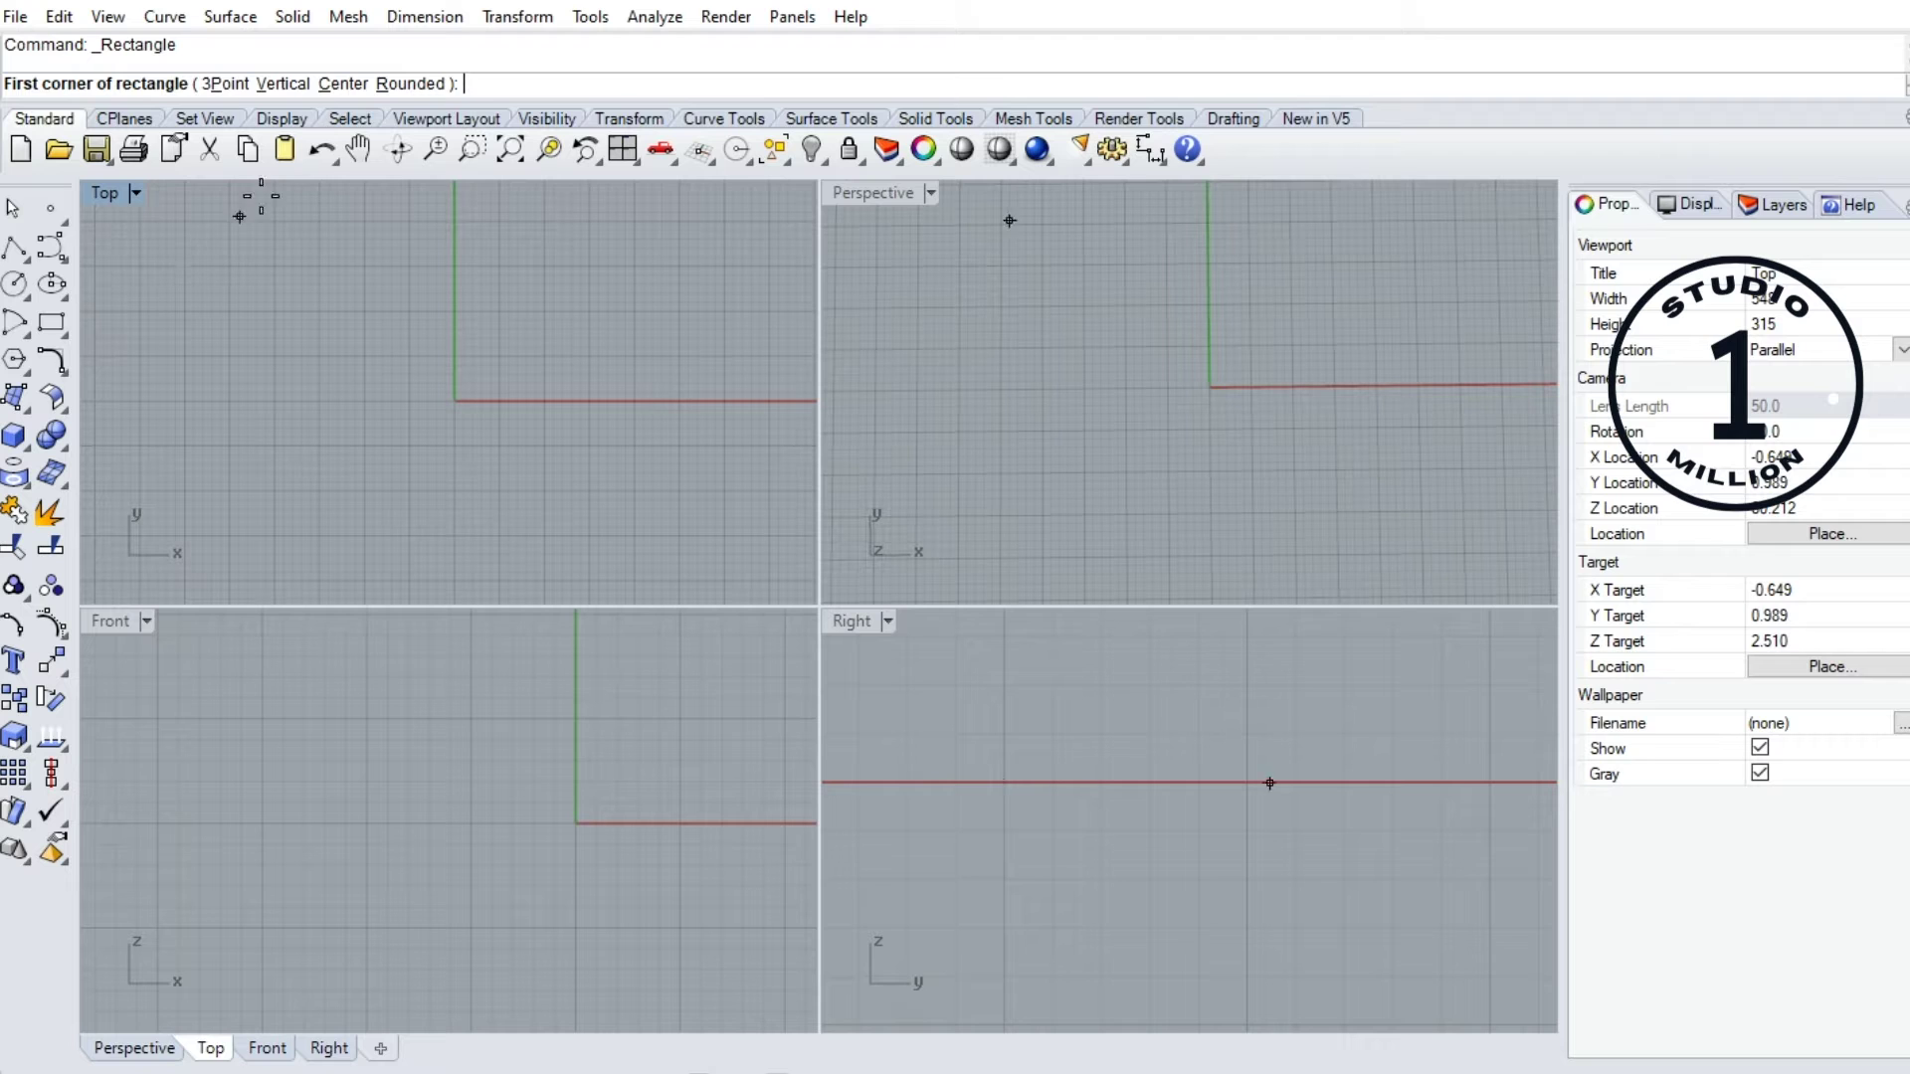
# Draw a 20 by 20 square centred on the origin in the Top view
pyautogui.click(343, 84)
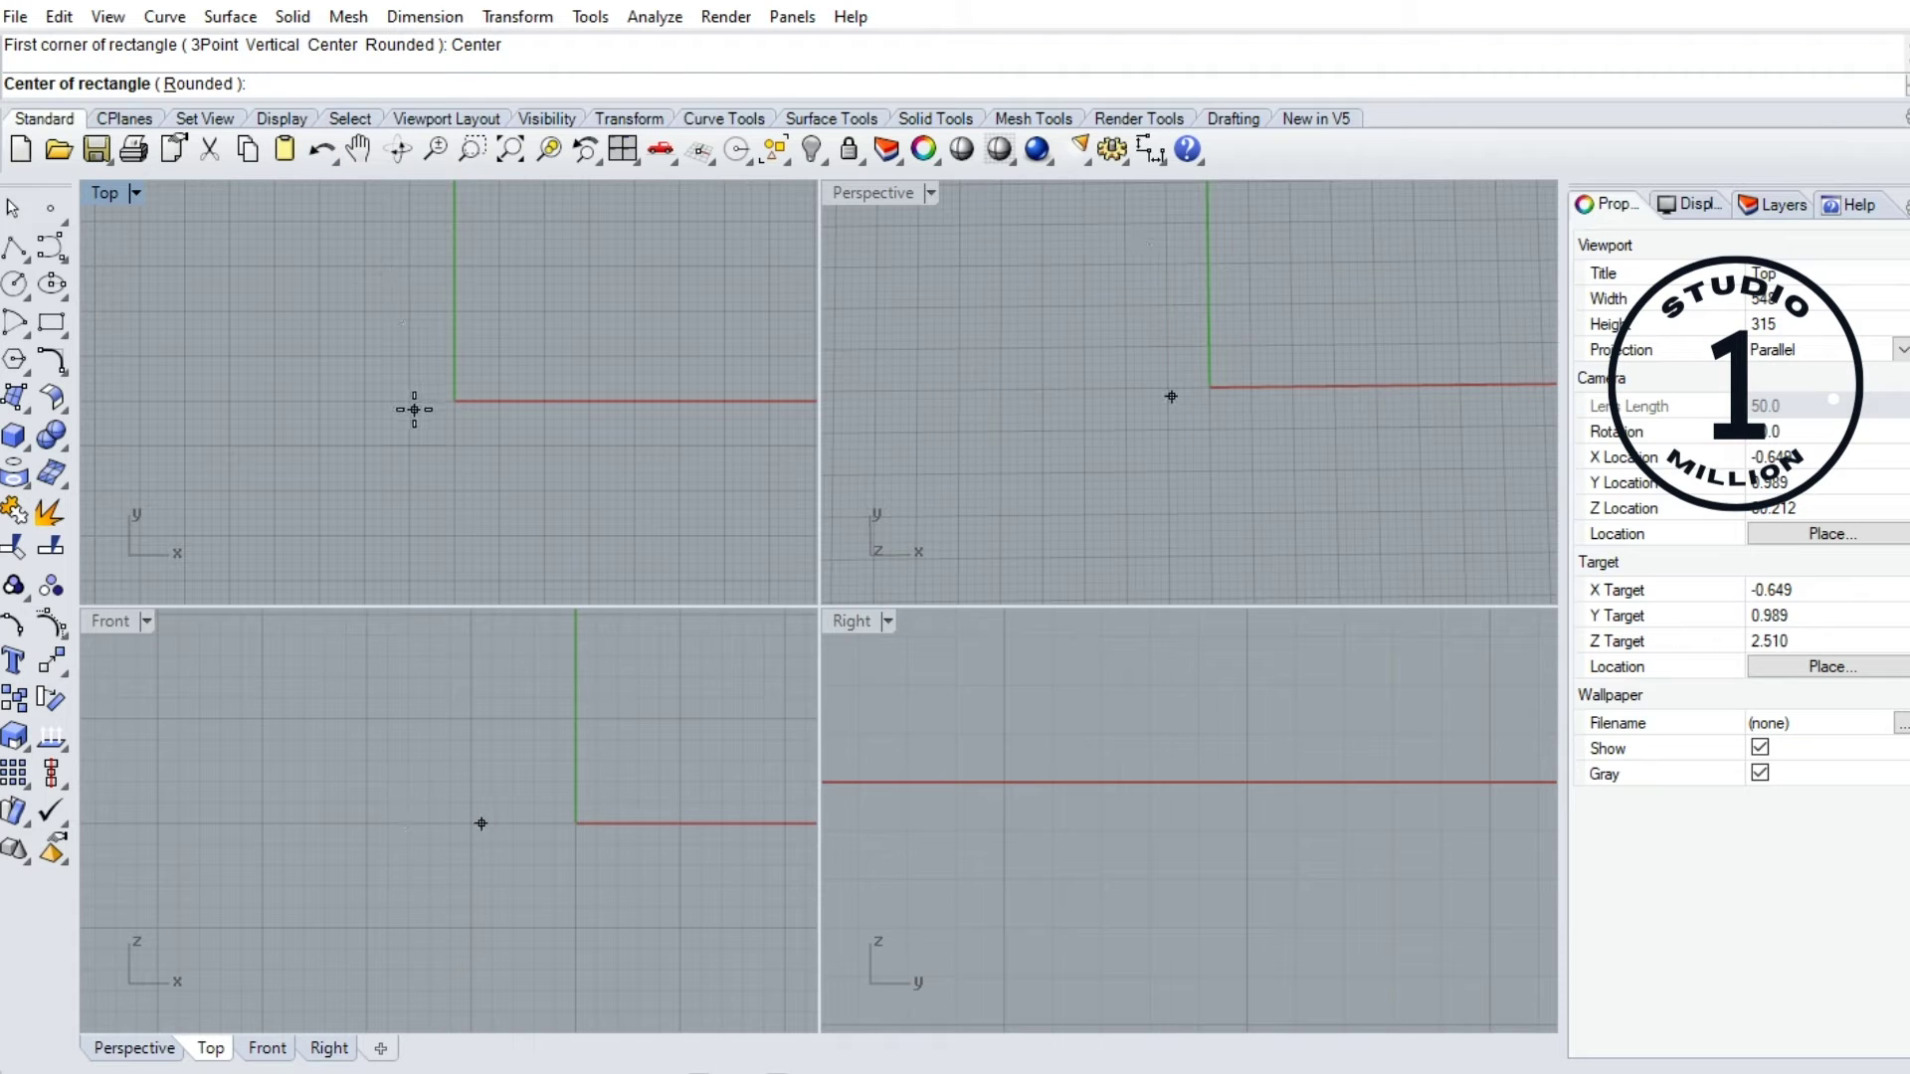
pyautogui.write('0')
pyautogui.press('Return')
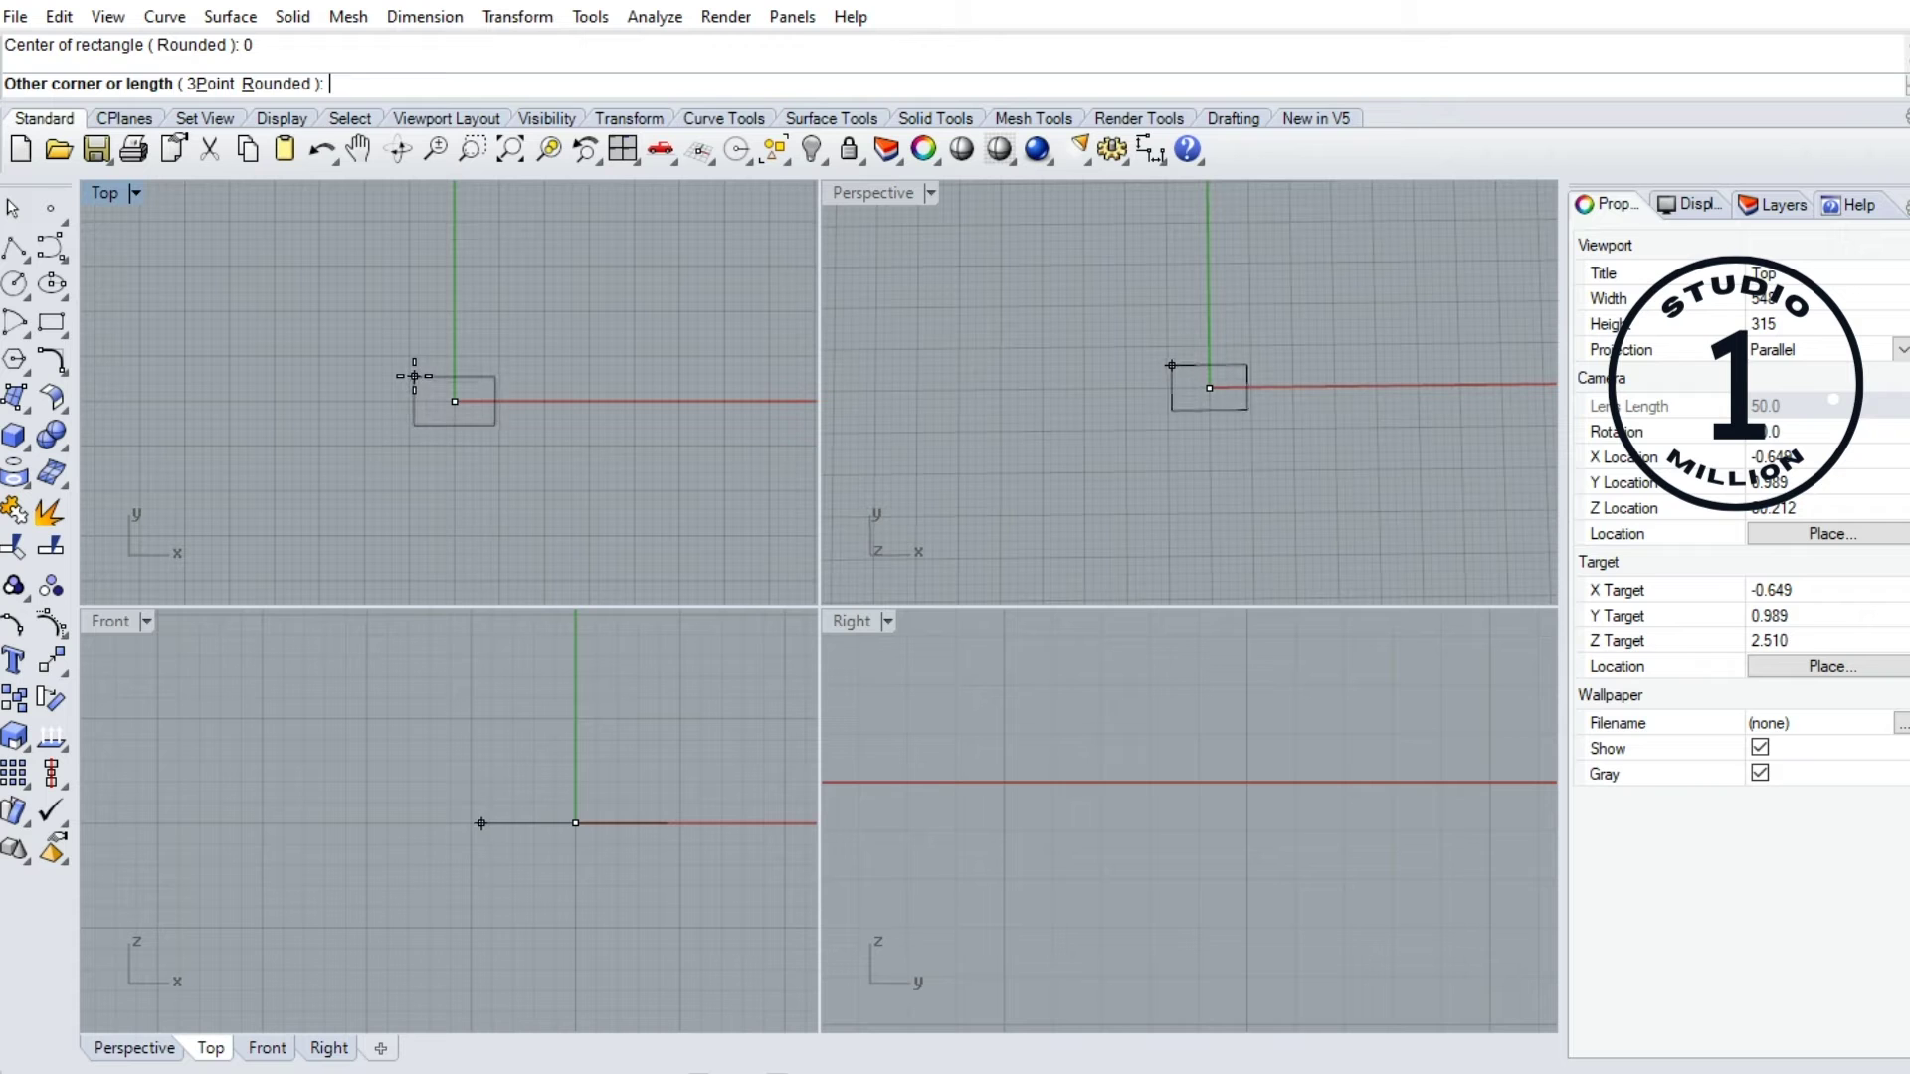
pyautogui.write('20')
pyautogui.press('Return')
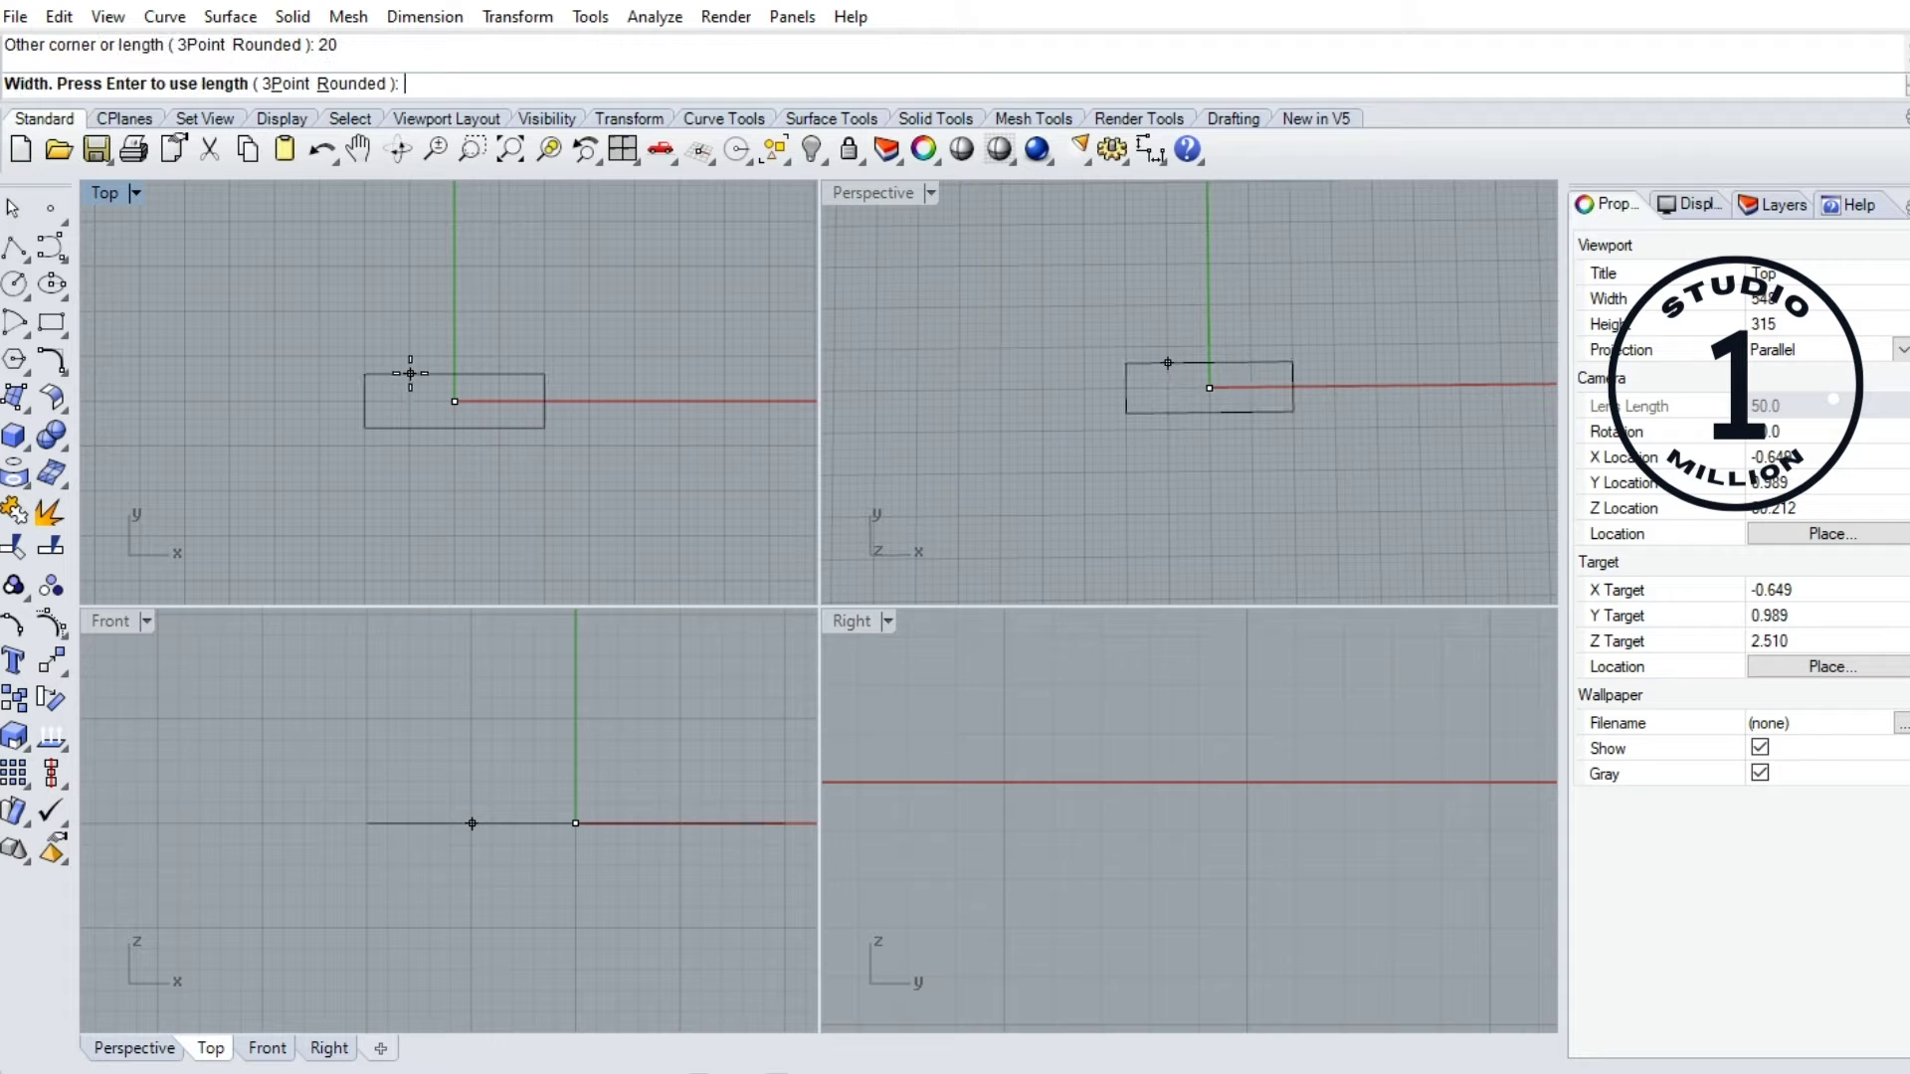
pyautogui.press('Return')
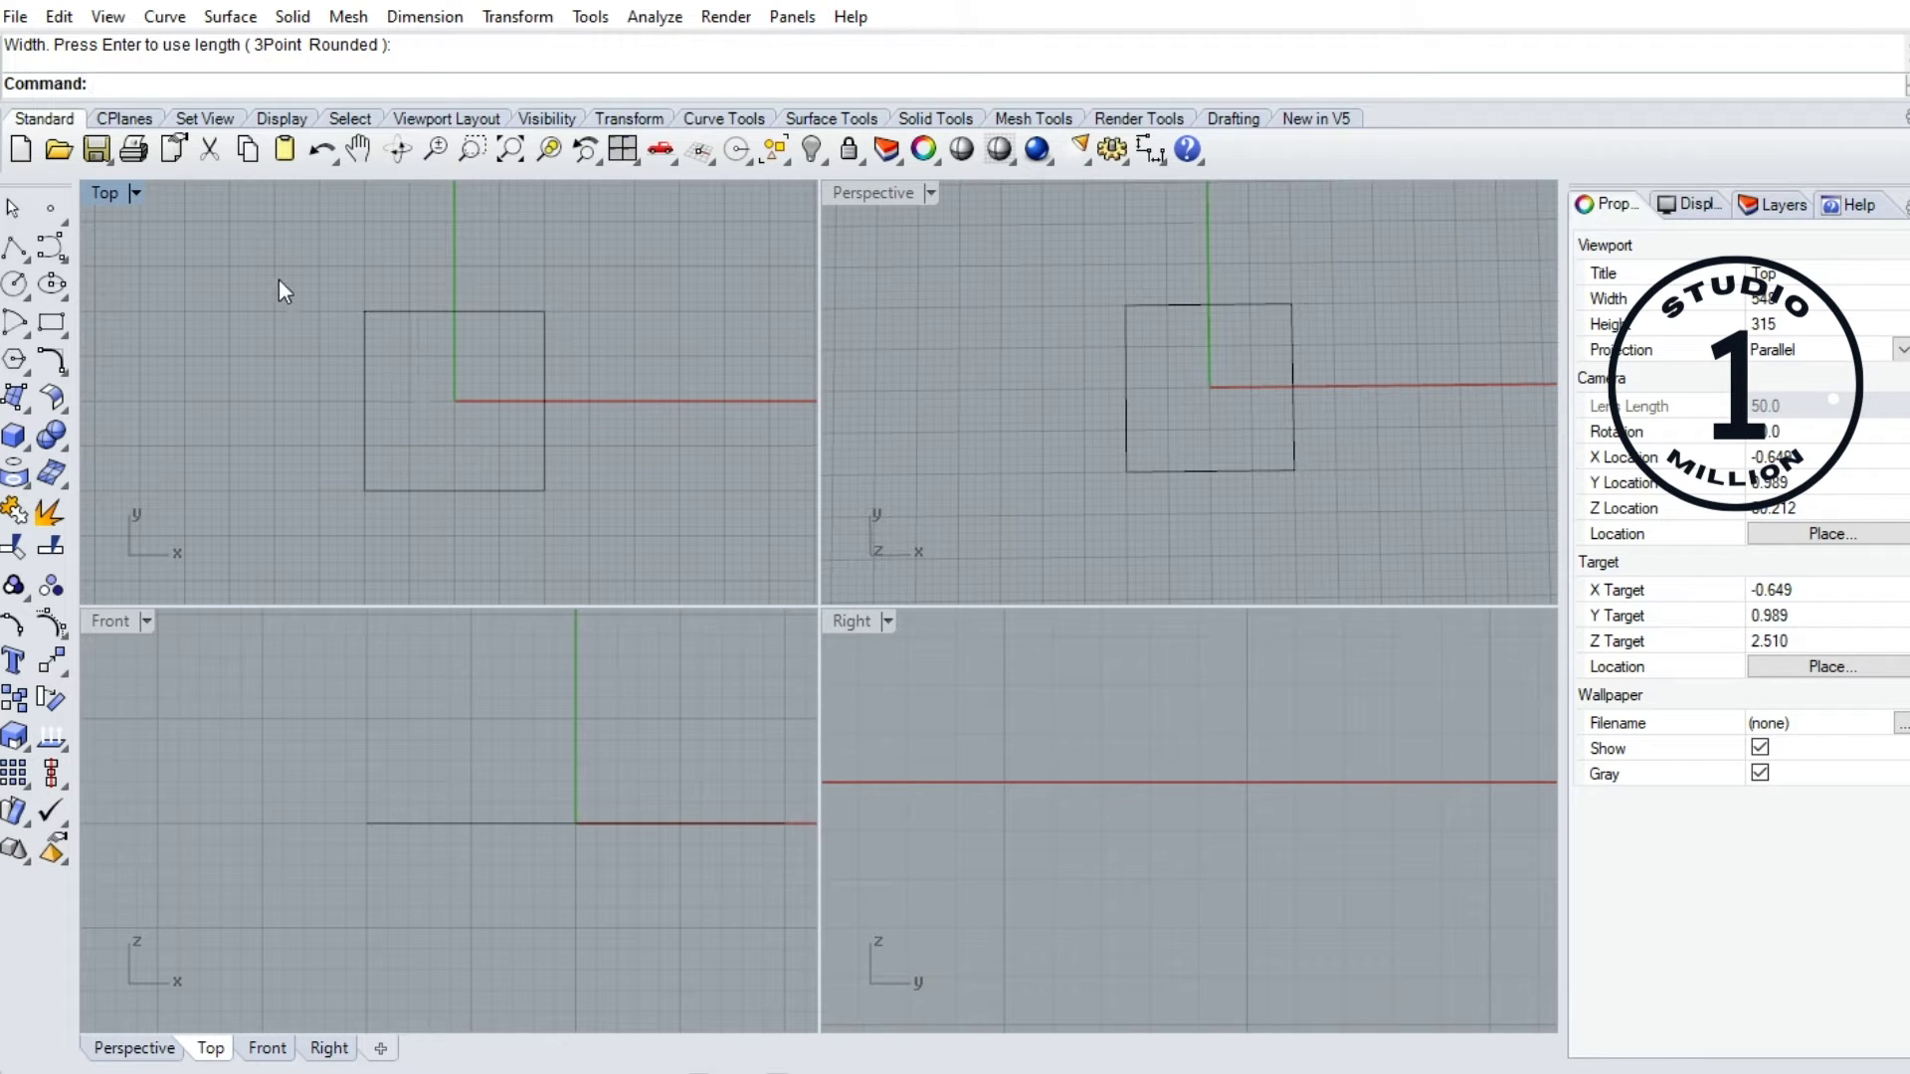
# Draw a vertical centre line through the square, from the midpoint of its upper edge to the midpoint of its lower edge
pyautogui.doubleClick(104, 193)
pyautogui.scroll(3, 653, 422)
pyautogui.scroll(-1, 904, 559)
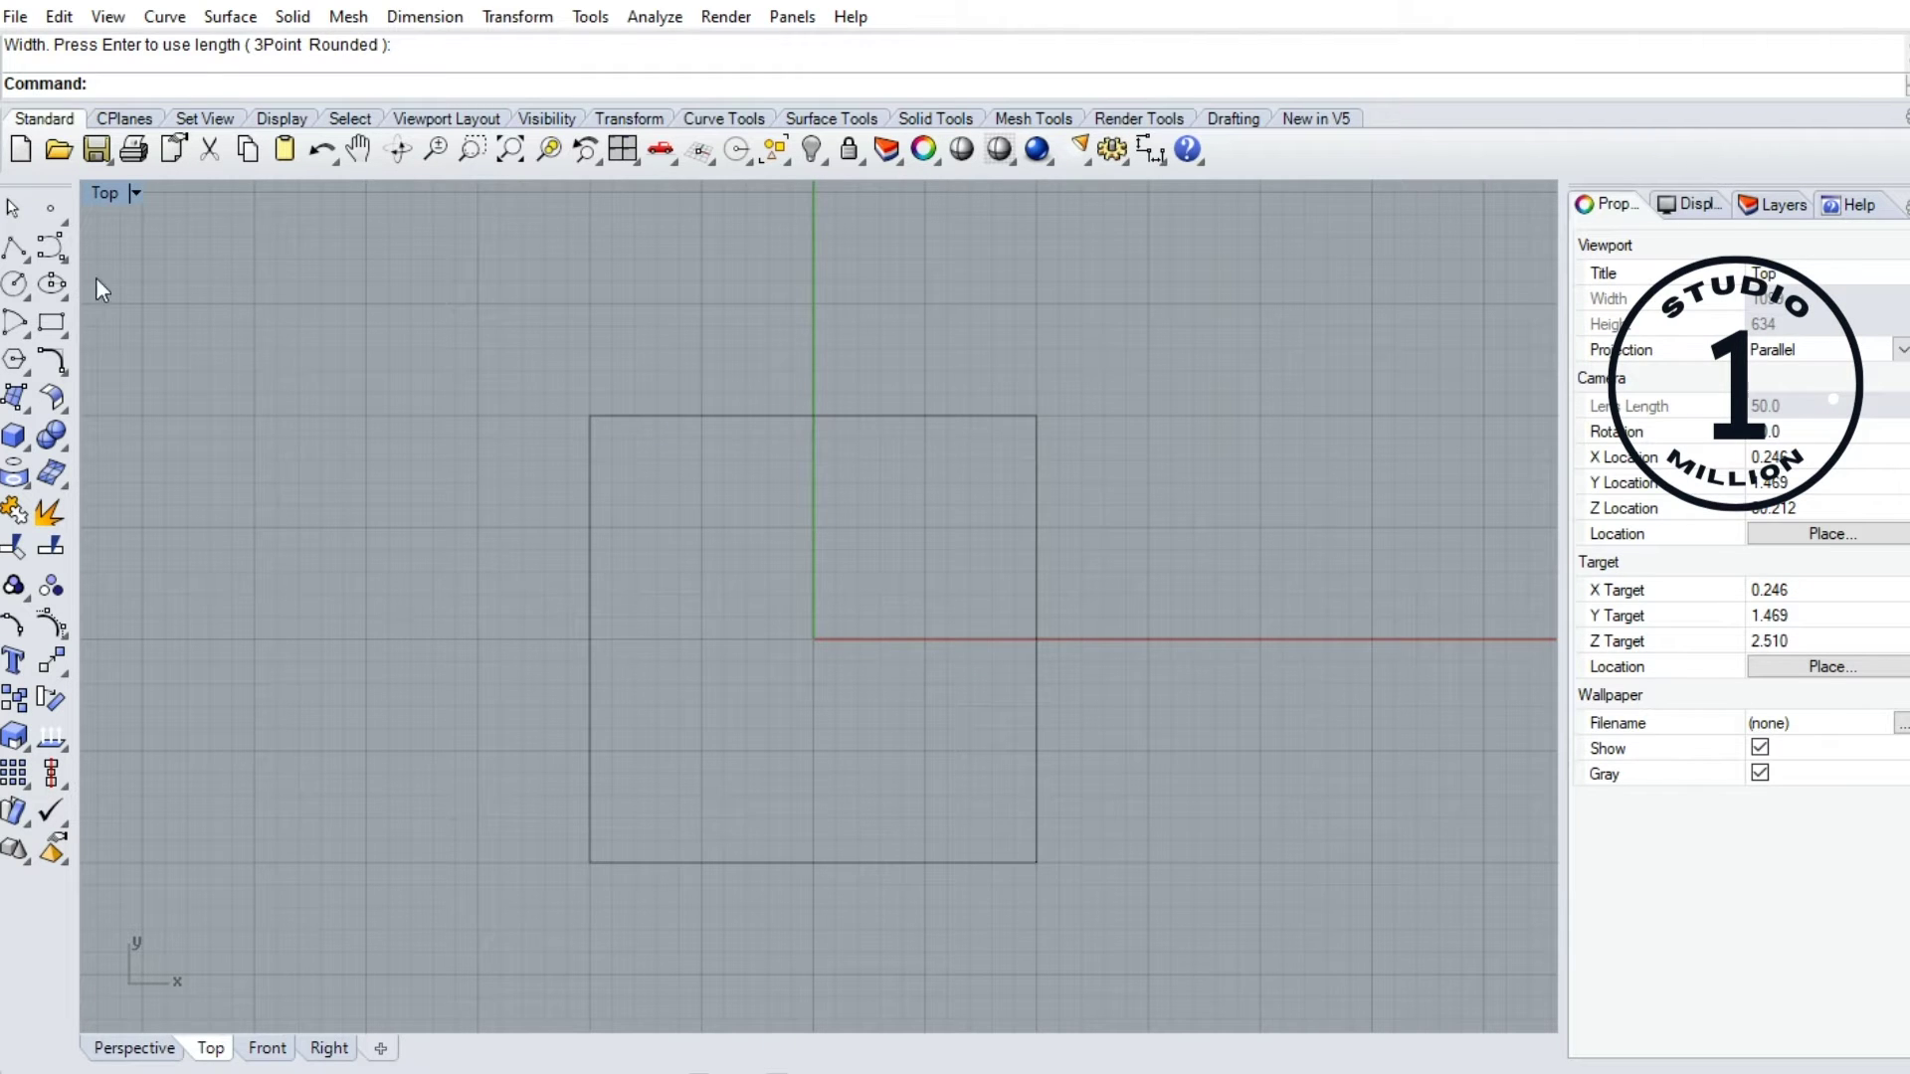
pyautogui.click(14, 247)
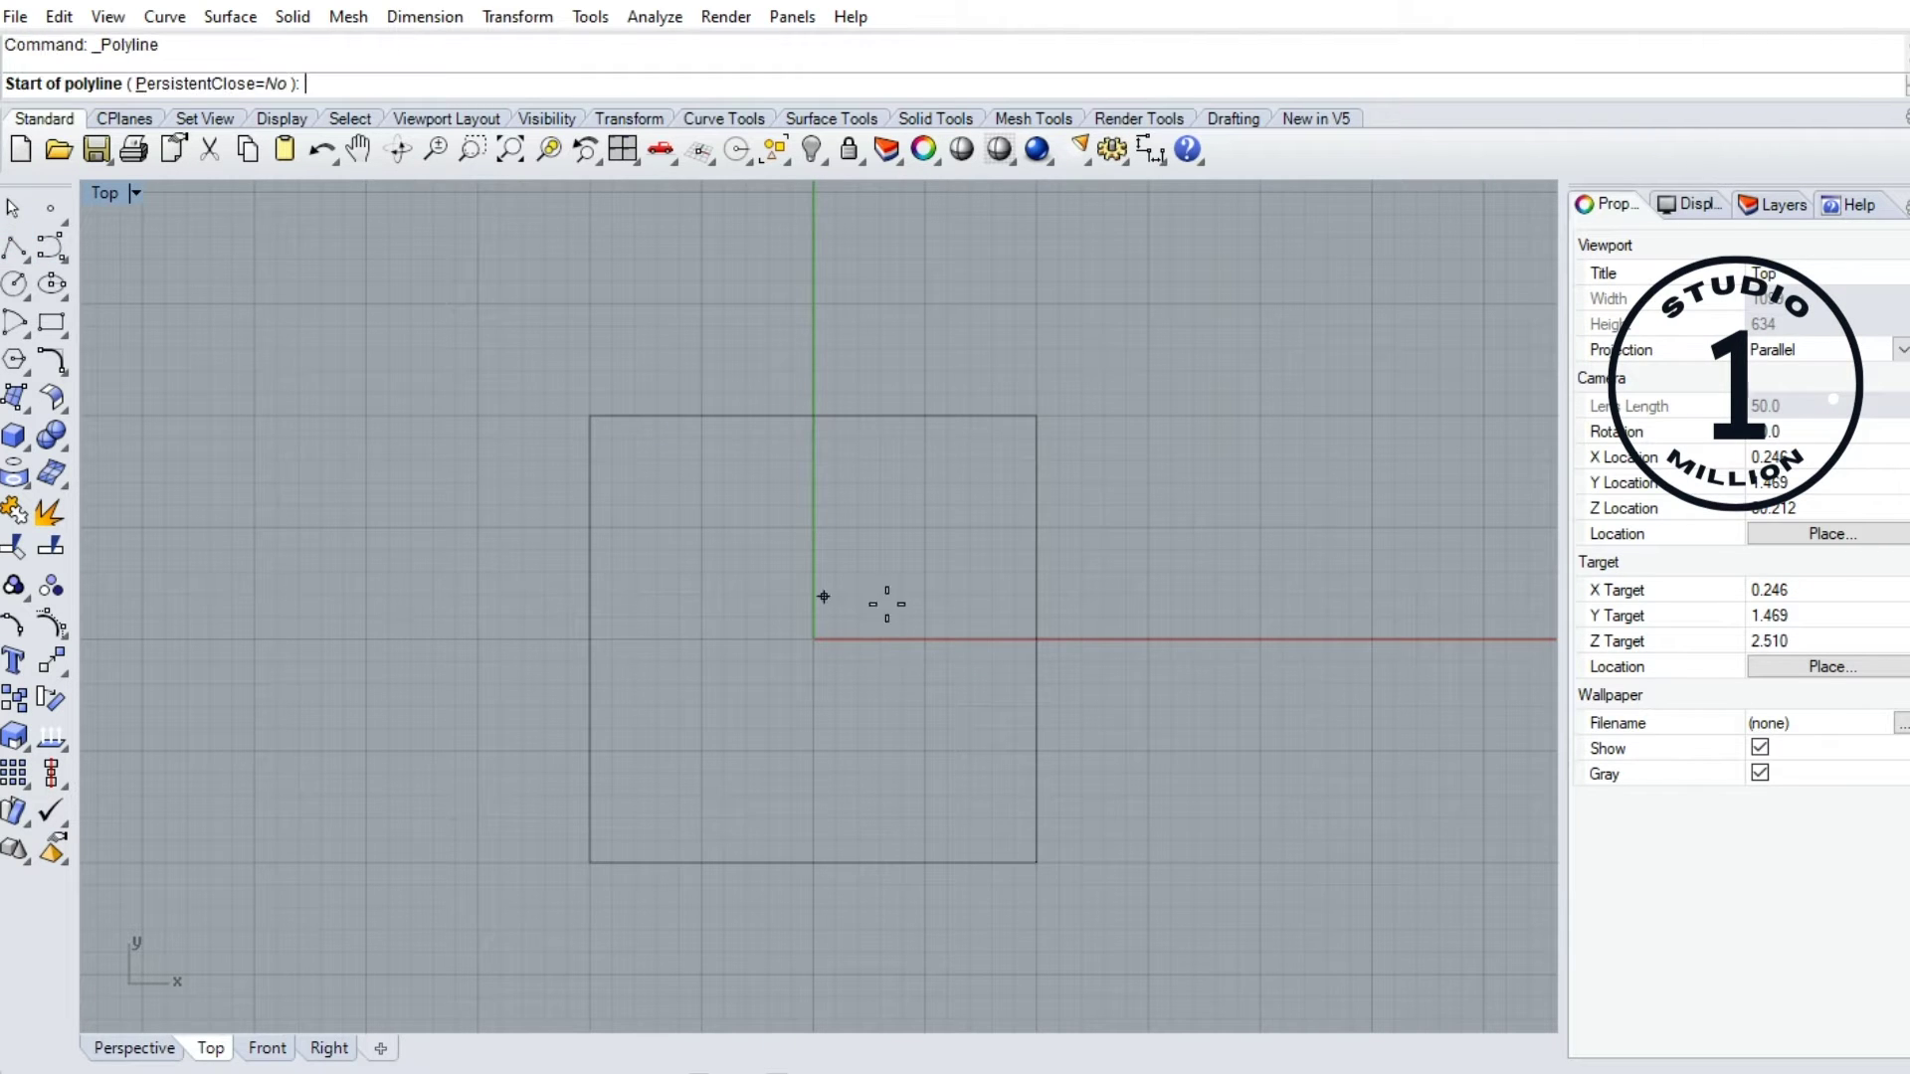
pyautogui.click(811, 416)
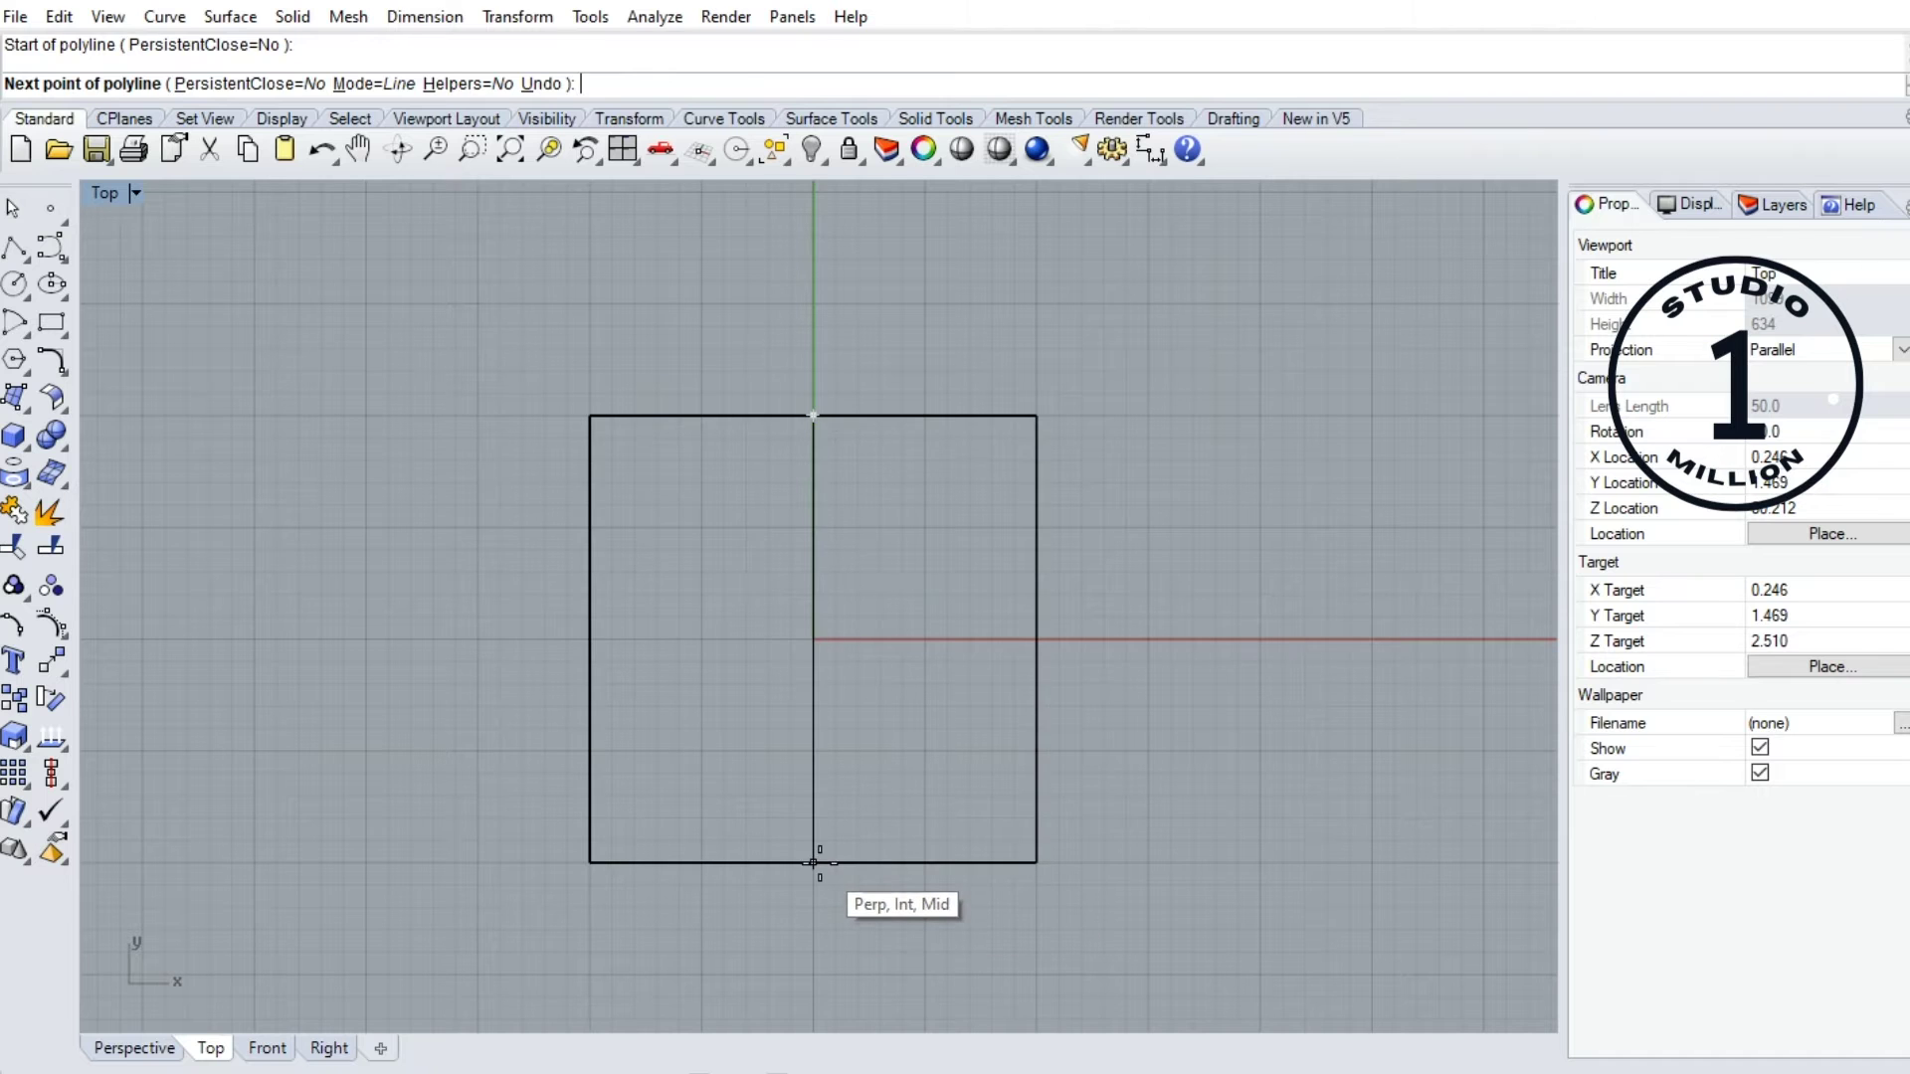
pyautogui.click(813, 863)
pyautogui.press('Return')
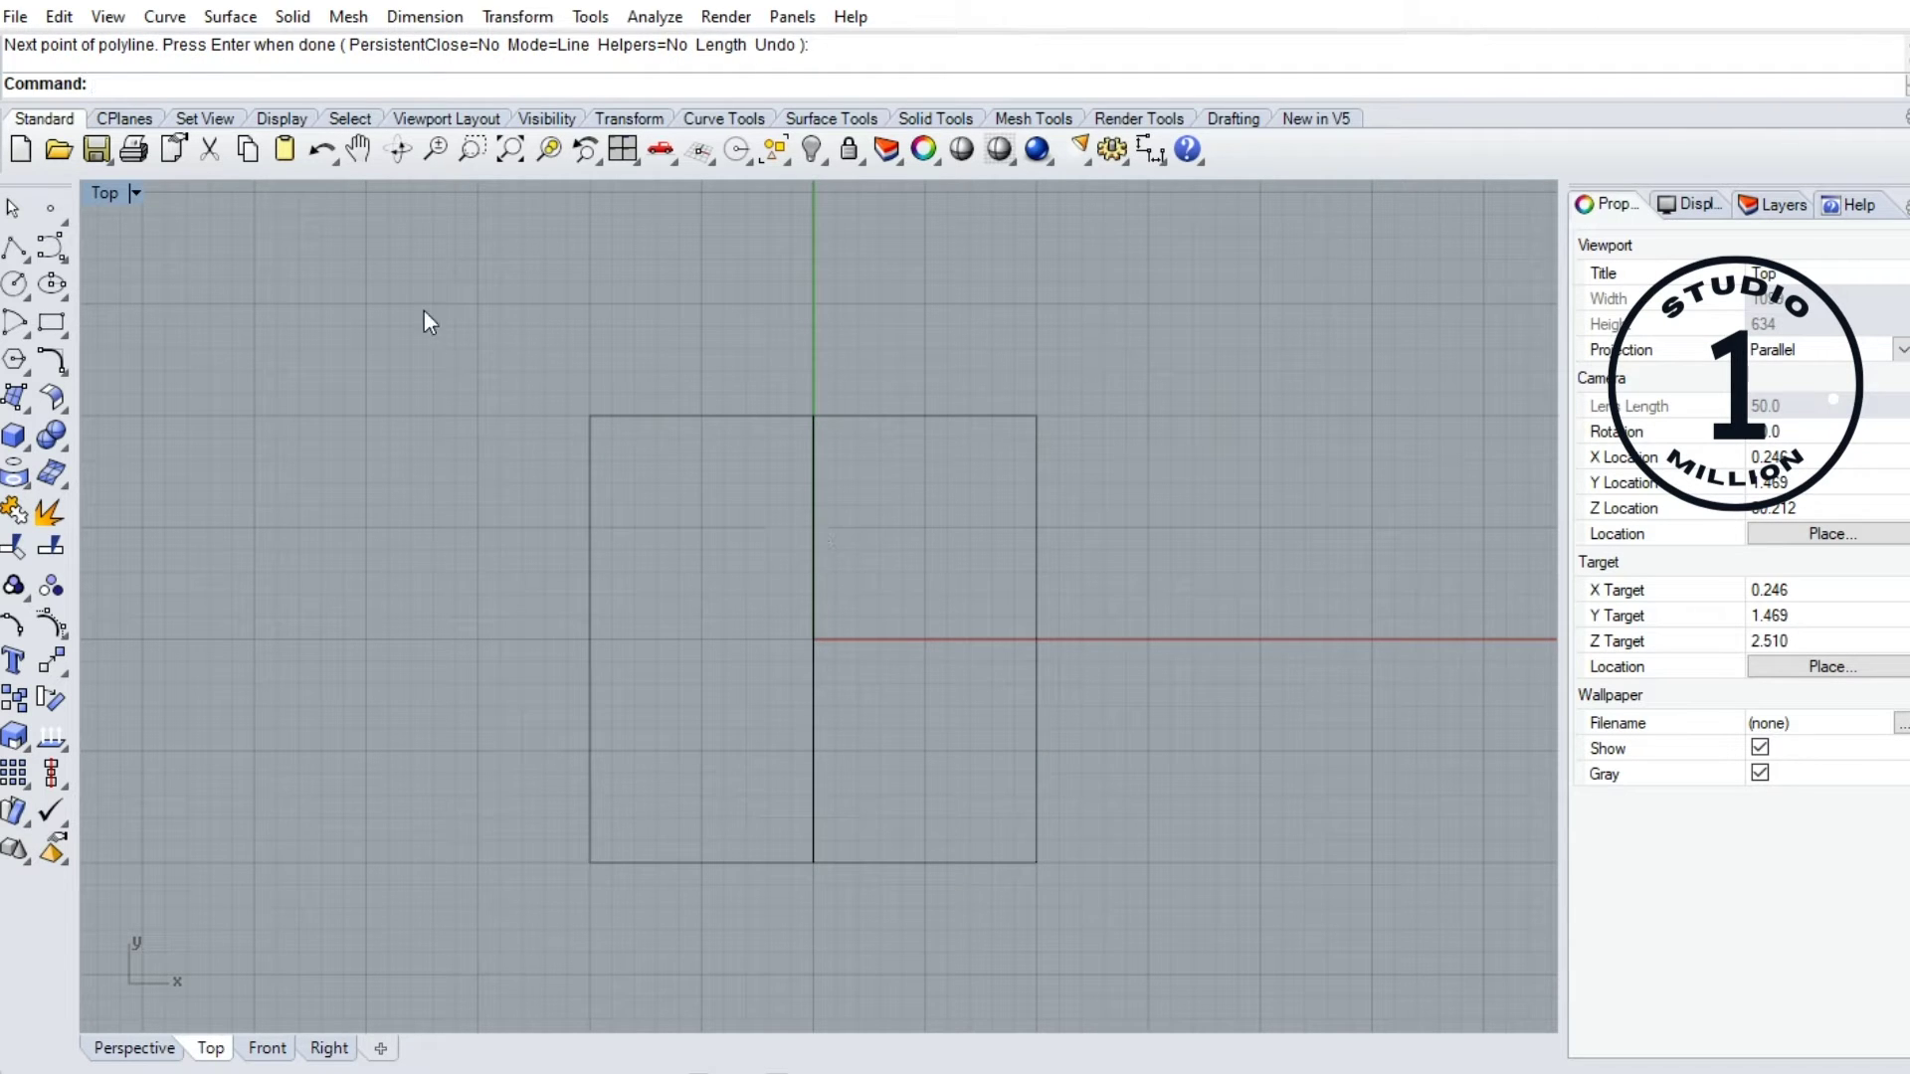
# Draw the left half of a heart as a degree-3 control point curve, from the upper centre line to the lower edge's midpoint
pyautogui.click(53, 248)
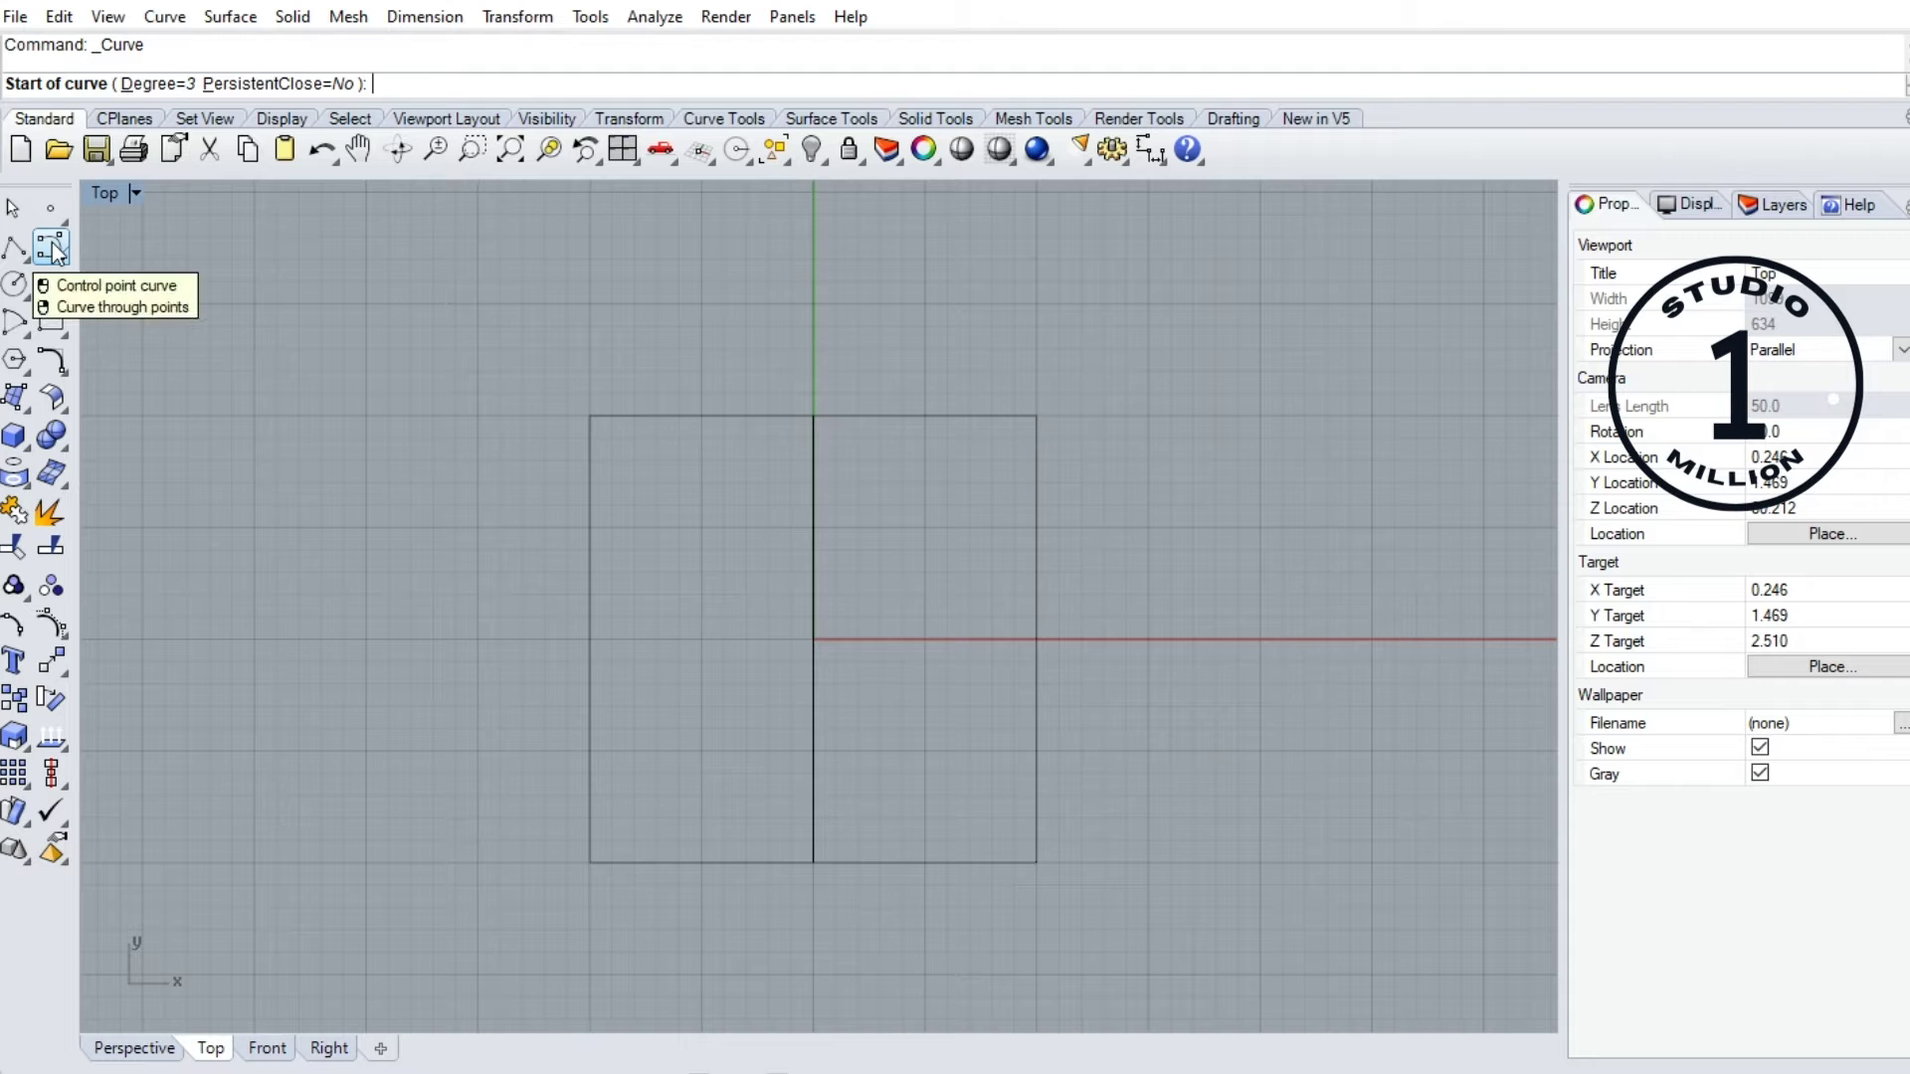
pyautogui.click(54, 251)
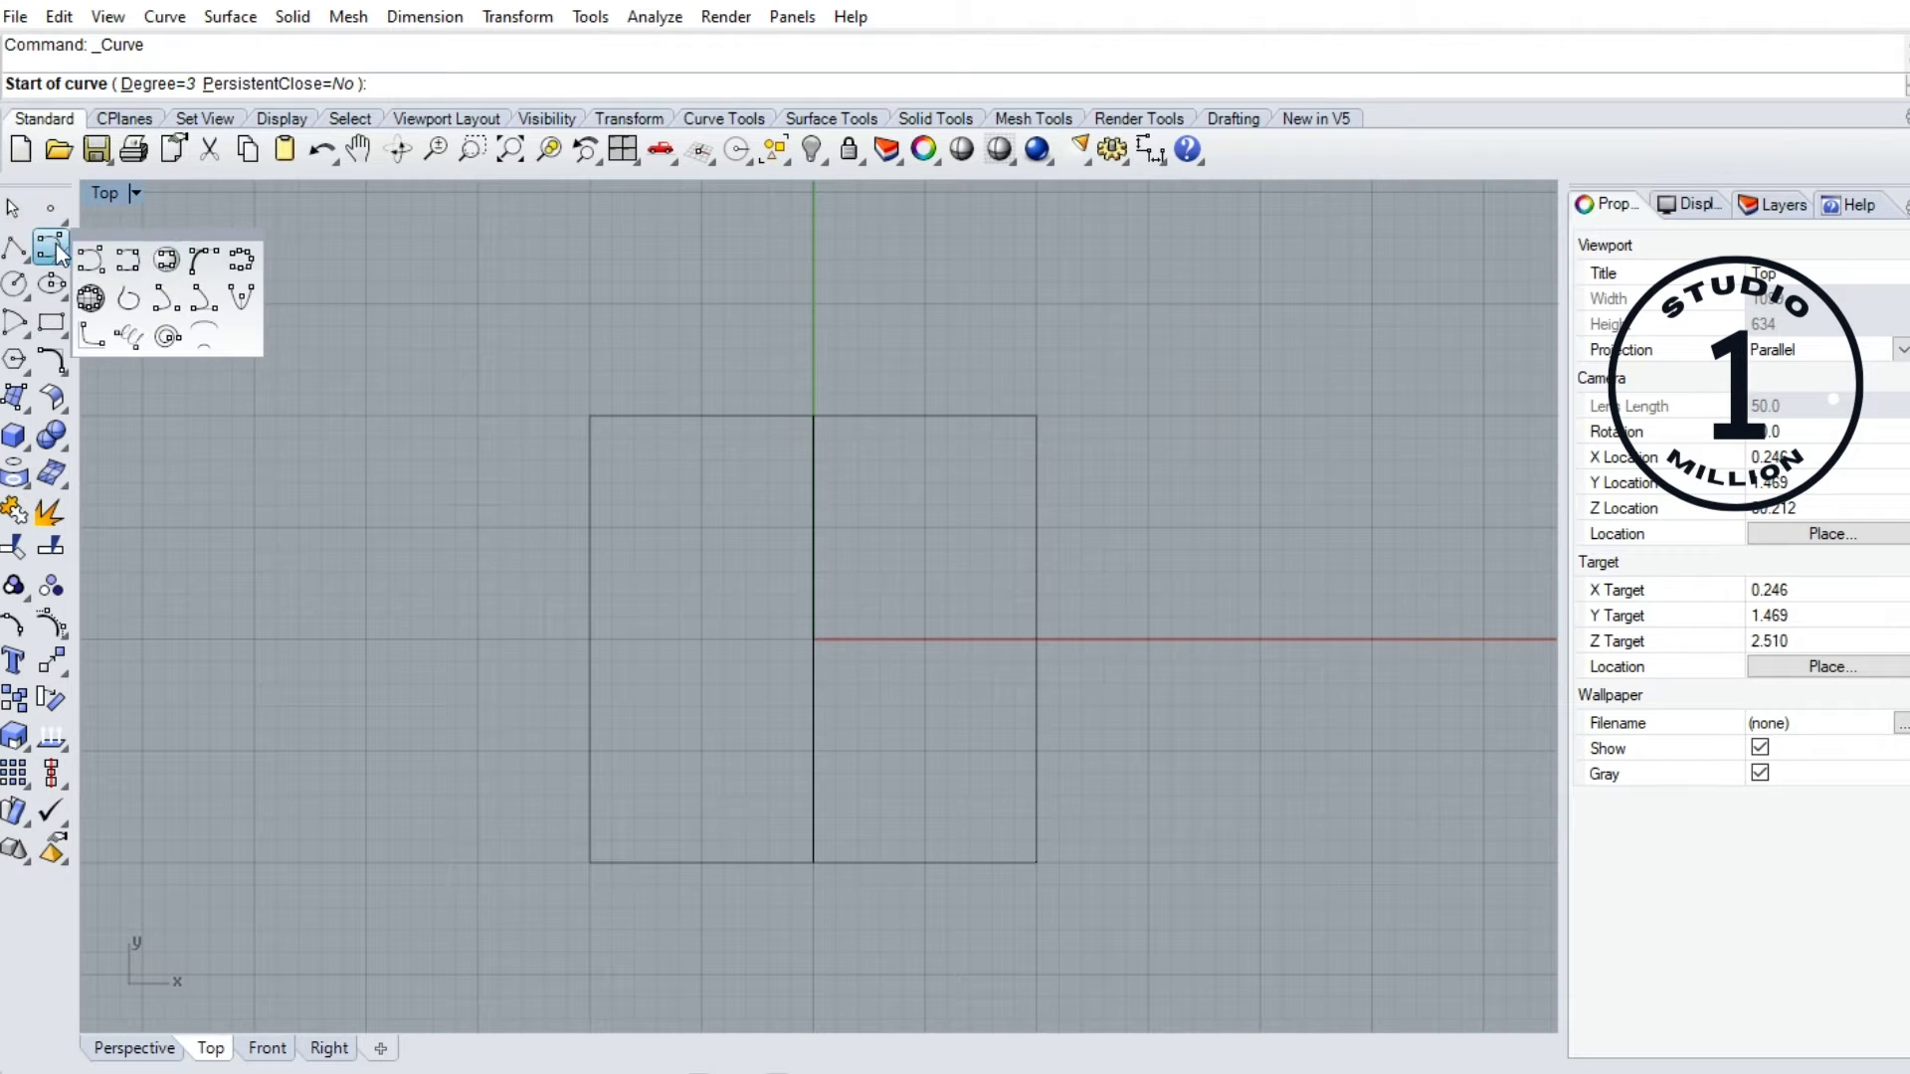
pyautogui.click(108, 266)
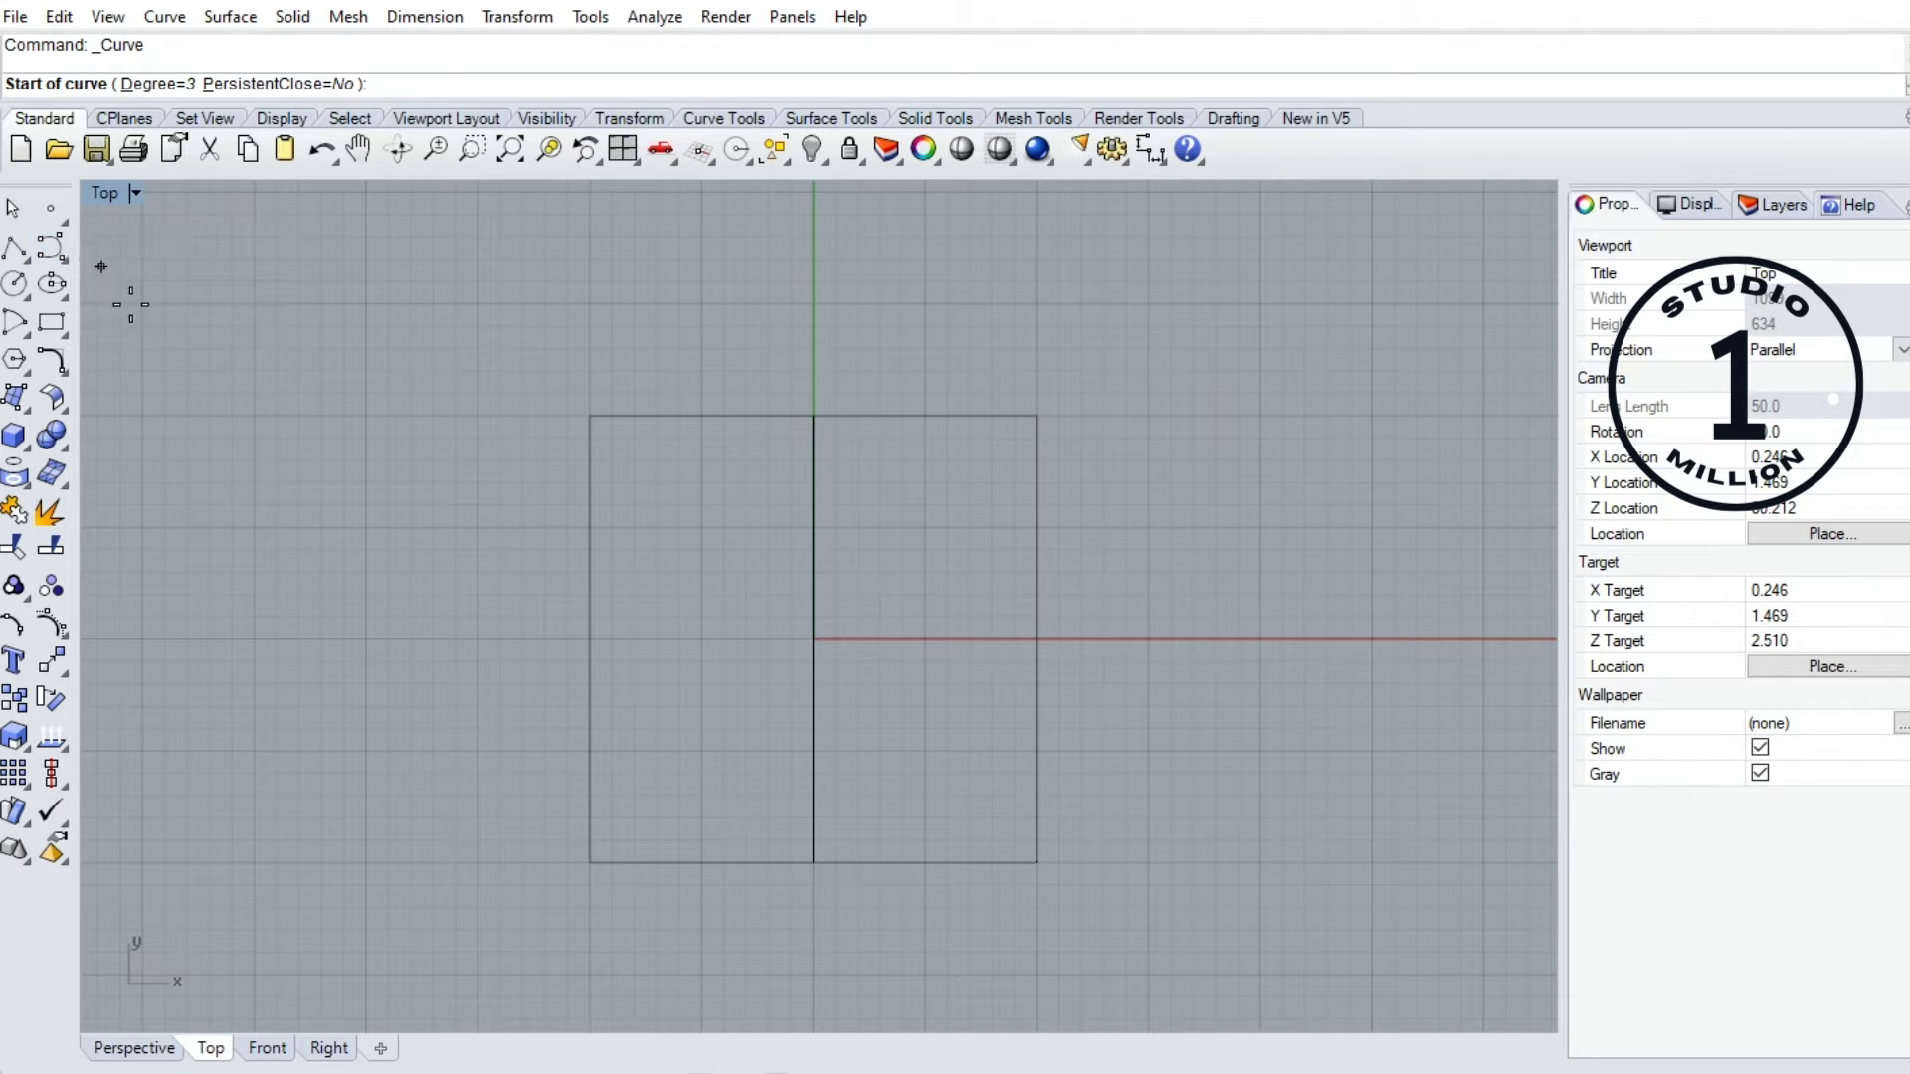
pyautogui.click(812, 526)
pyautogui.click(716, 439)
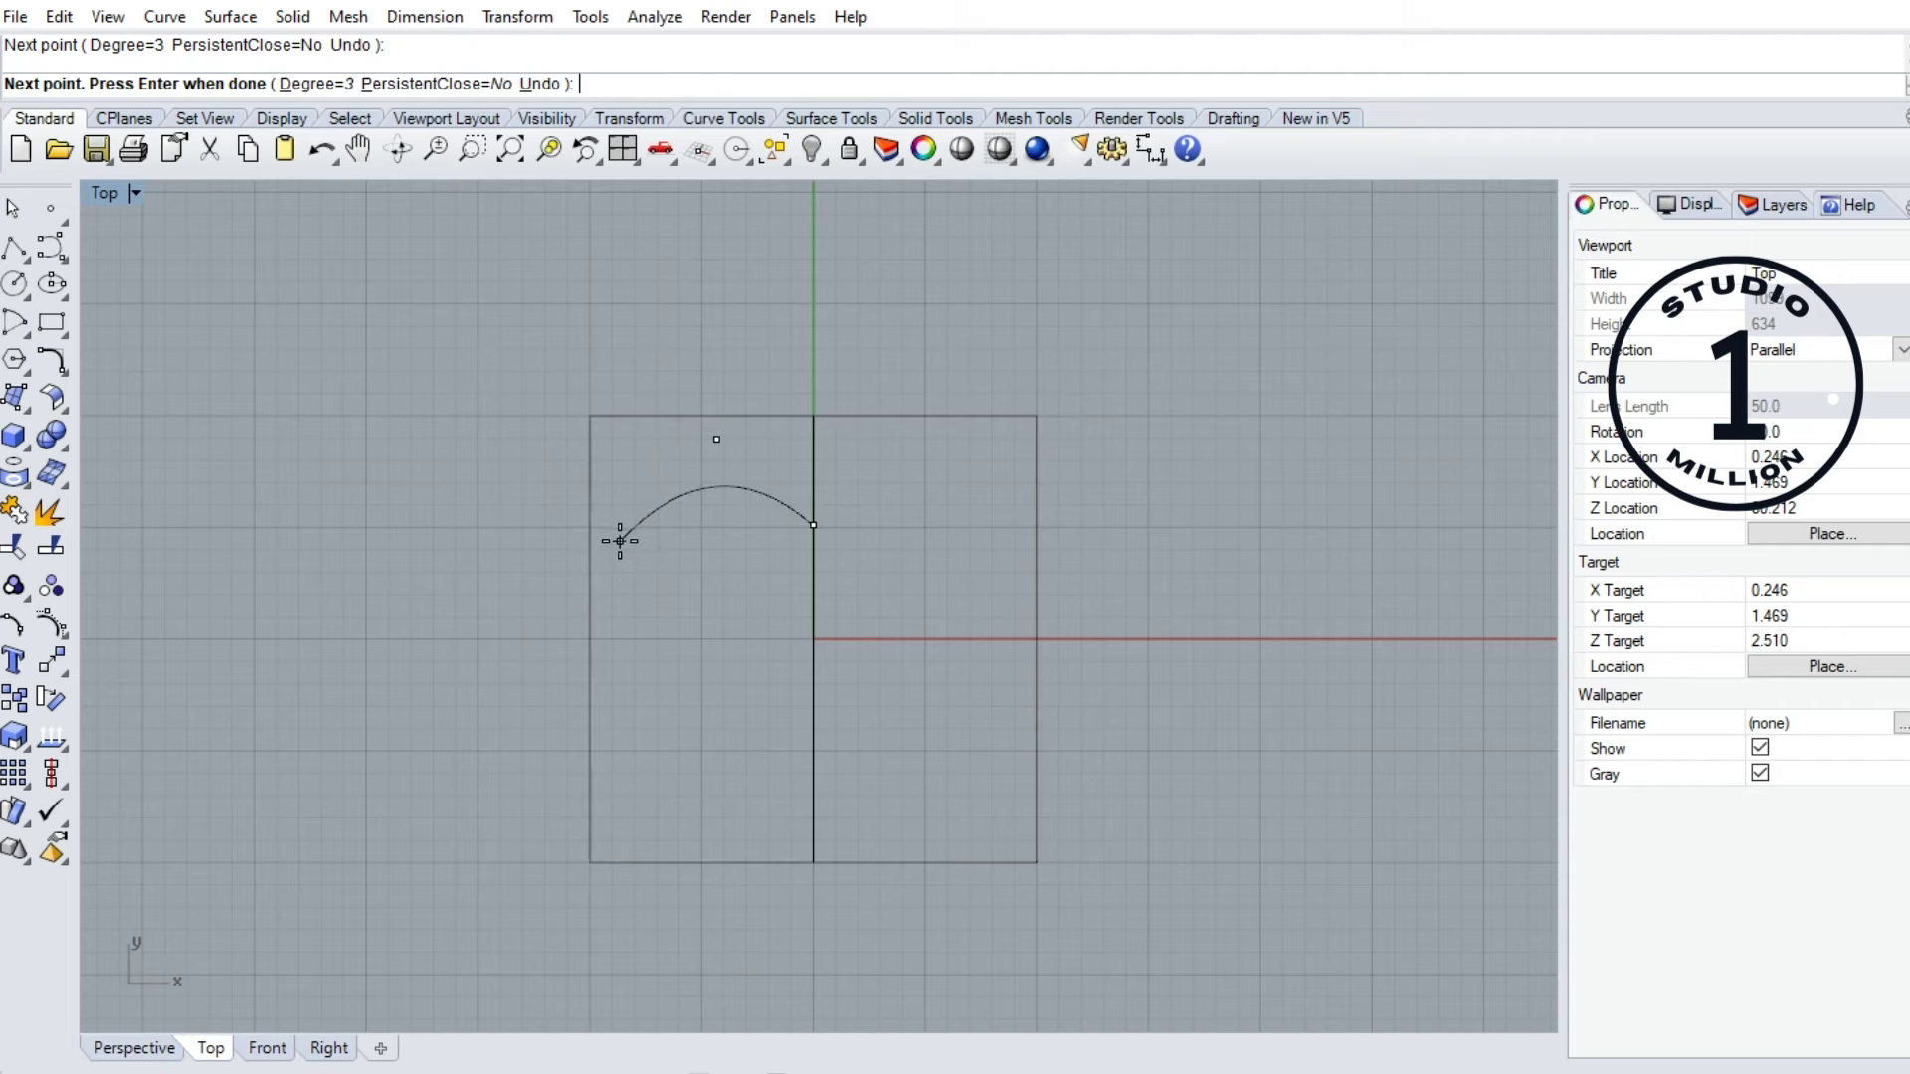
pyautogui.click(619, 541)
pyautogui.click(617, 663)
pyautogui.click(690, 787)
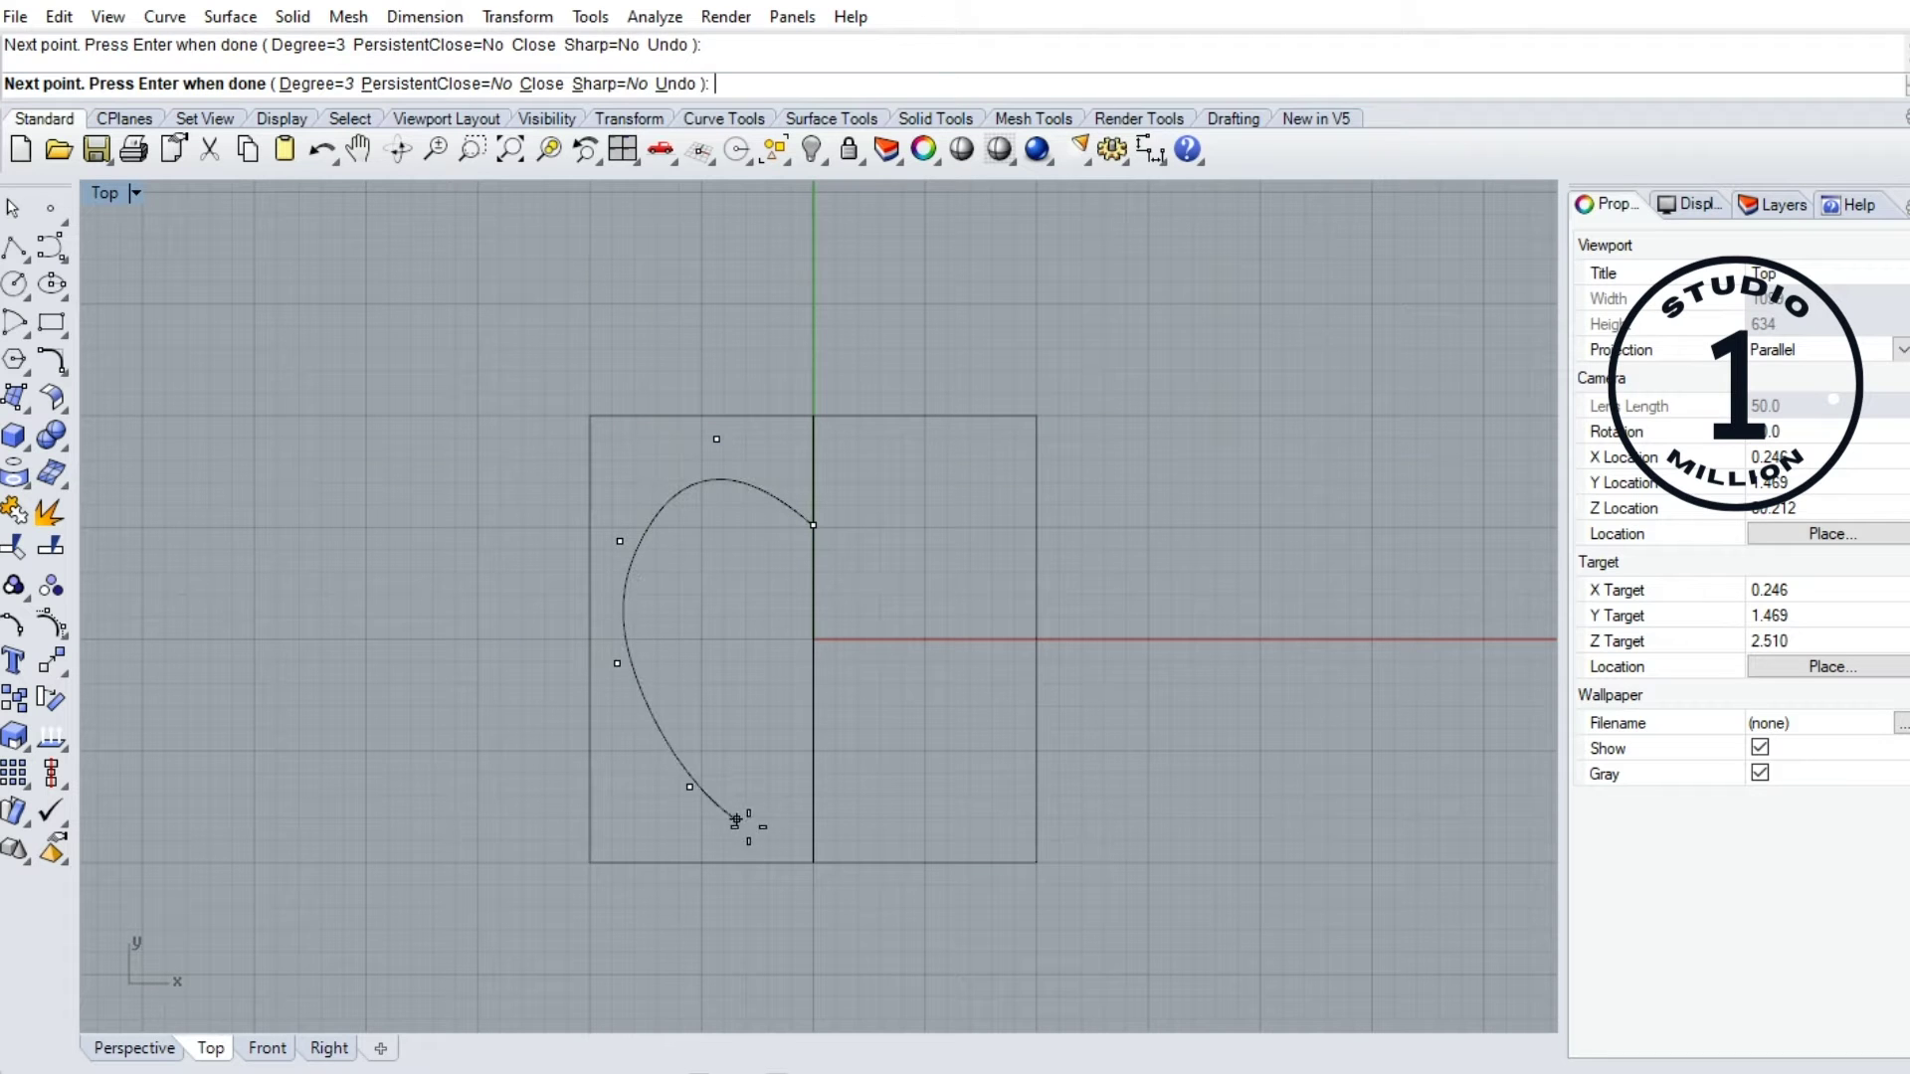
pyautogui.click(810, 860)
pyautogui.press('Return')
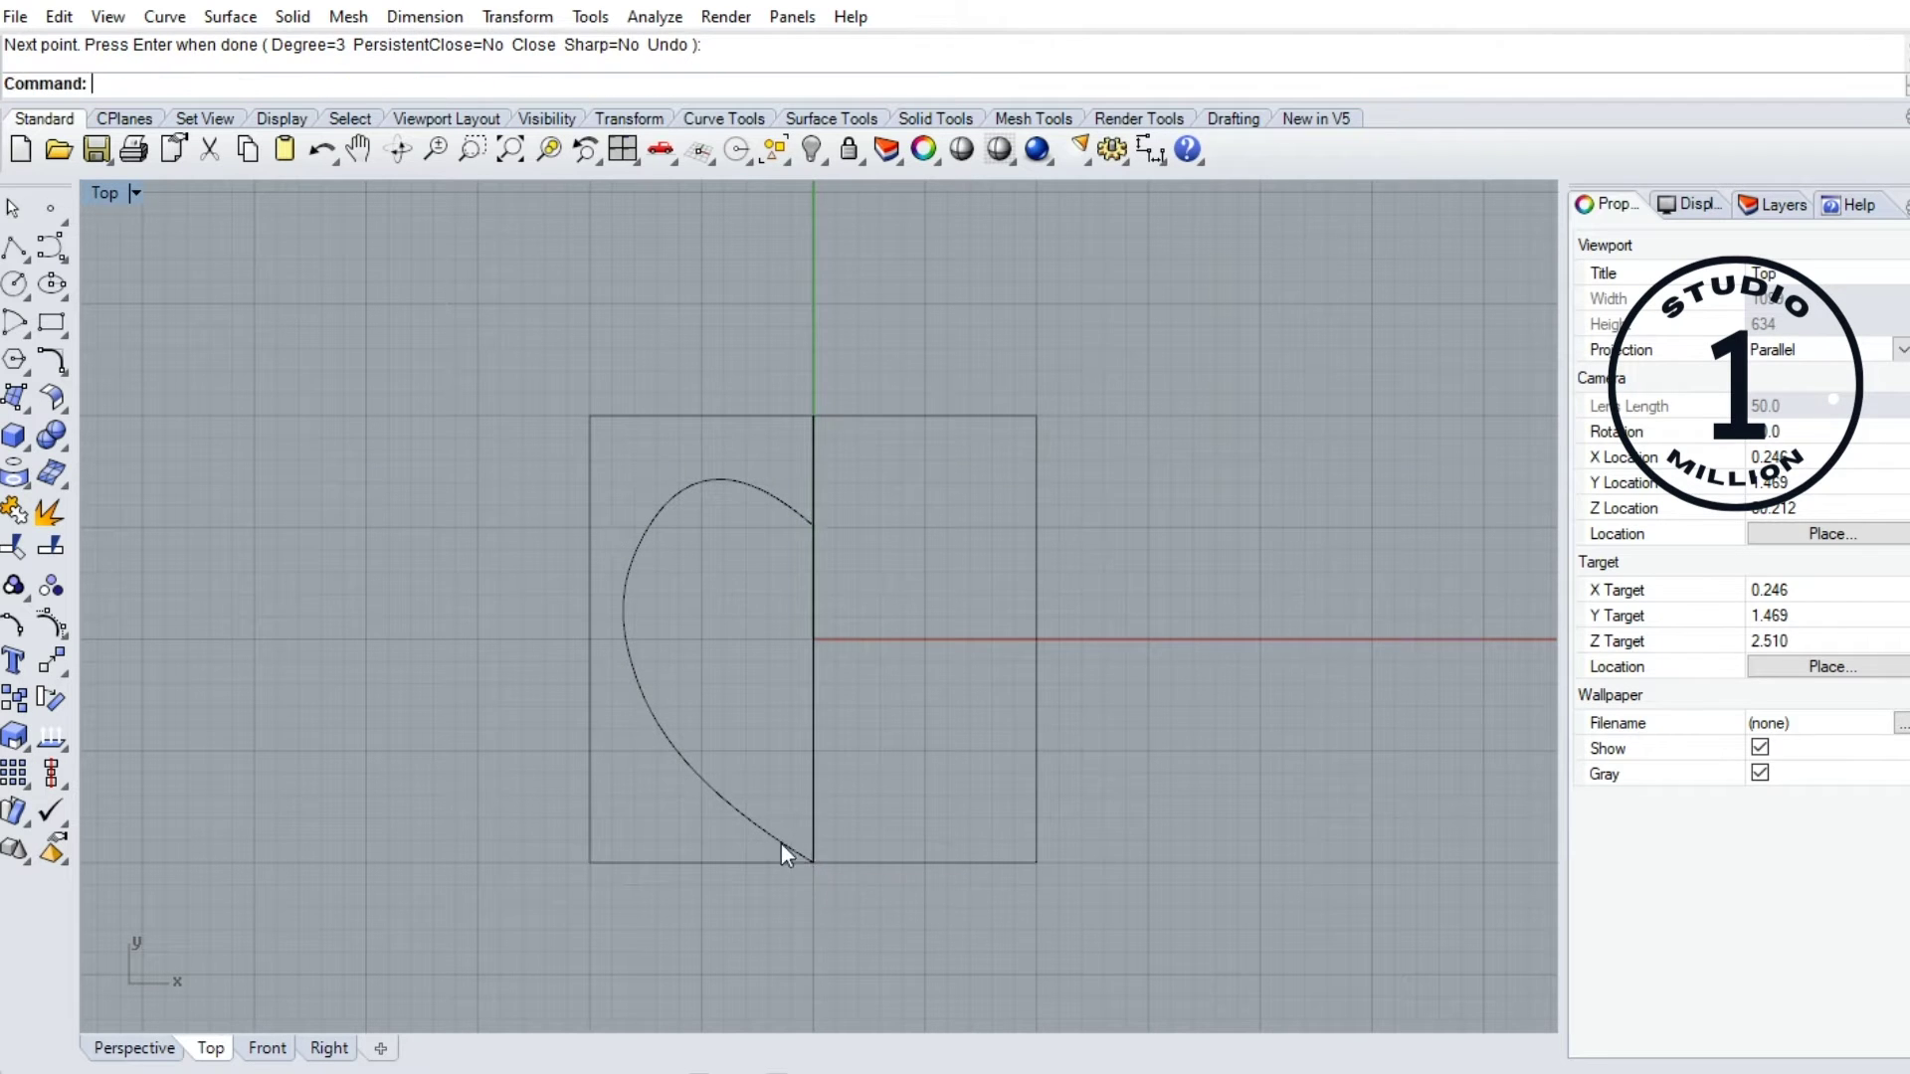
# Turn on the half-heart curve's control points, lower the uppermost off-line point slightly and shift the upper-left point outward
pyautogui.click(780, 844)
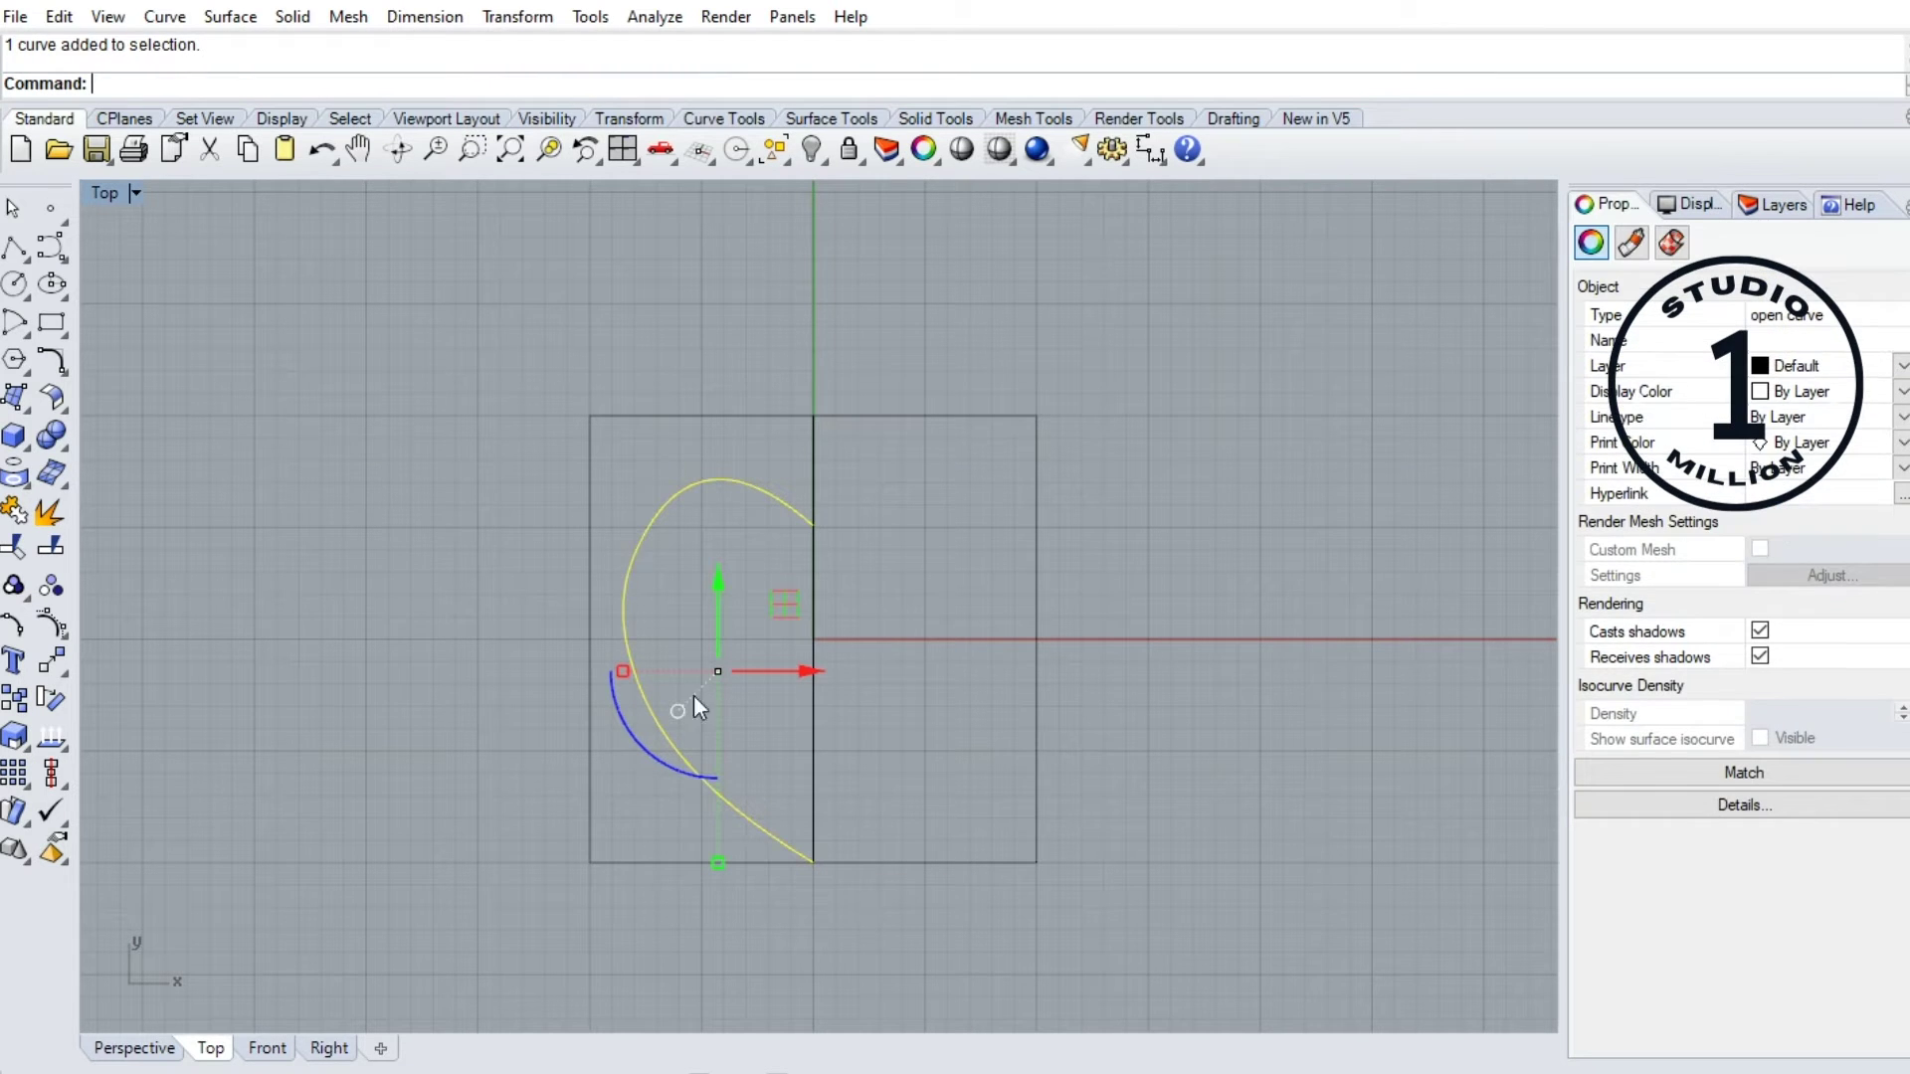
pyautogui.click(57, 624)
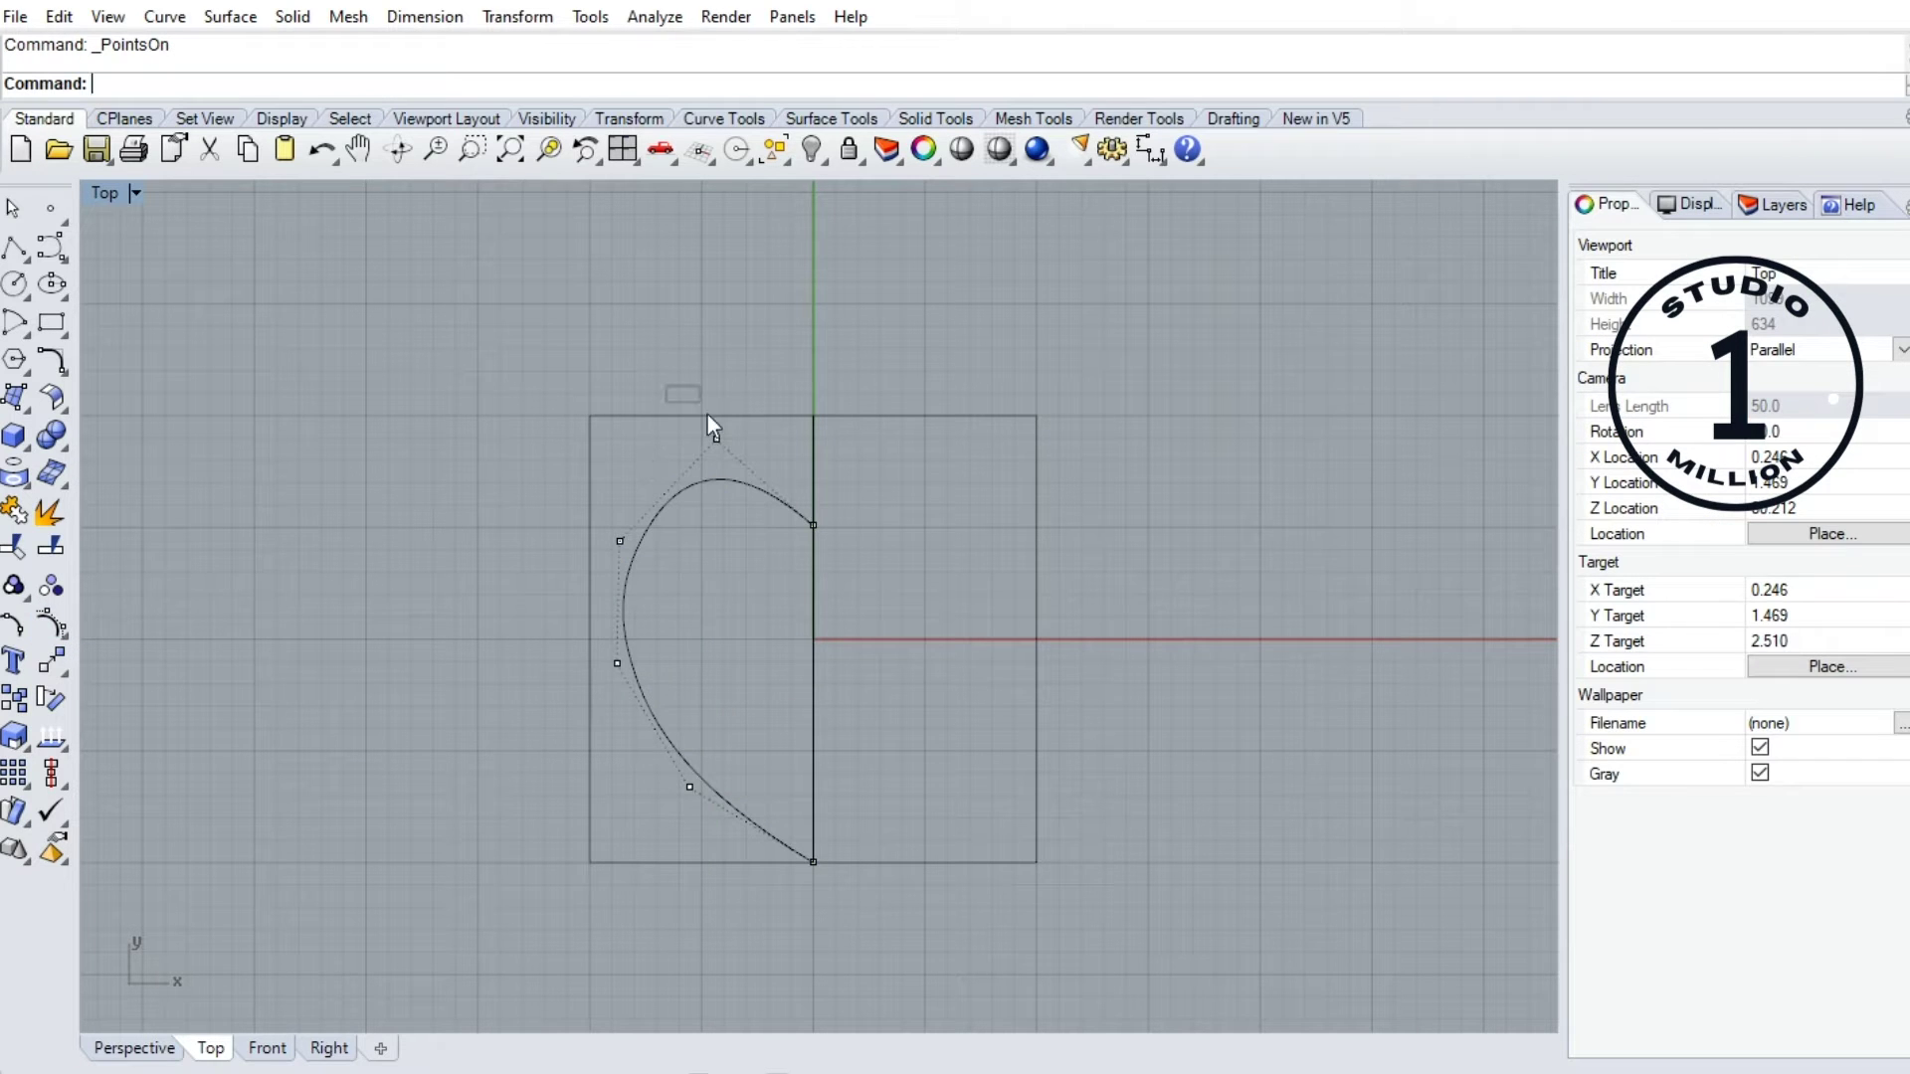
pyautogui.click(716, 438)
pyautogui.moveTo(782, 371)
pyautogui.mouseDown()
pyautogui.moveTo(756, 378)
pyautogui.moveTo(785, 388)
pyautogui.mouseUp()
pyautogui.click(619, 542)
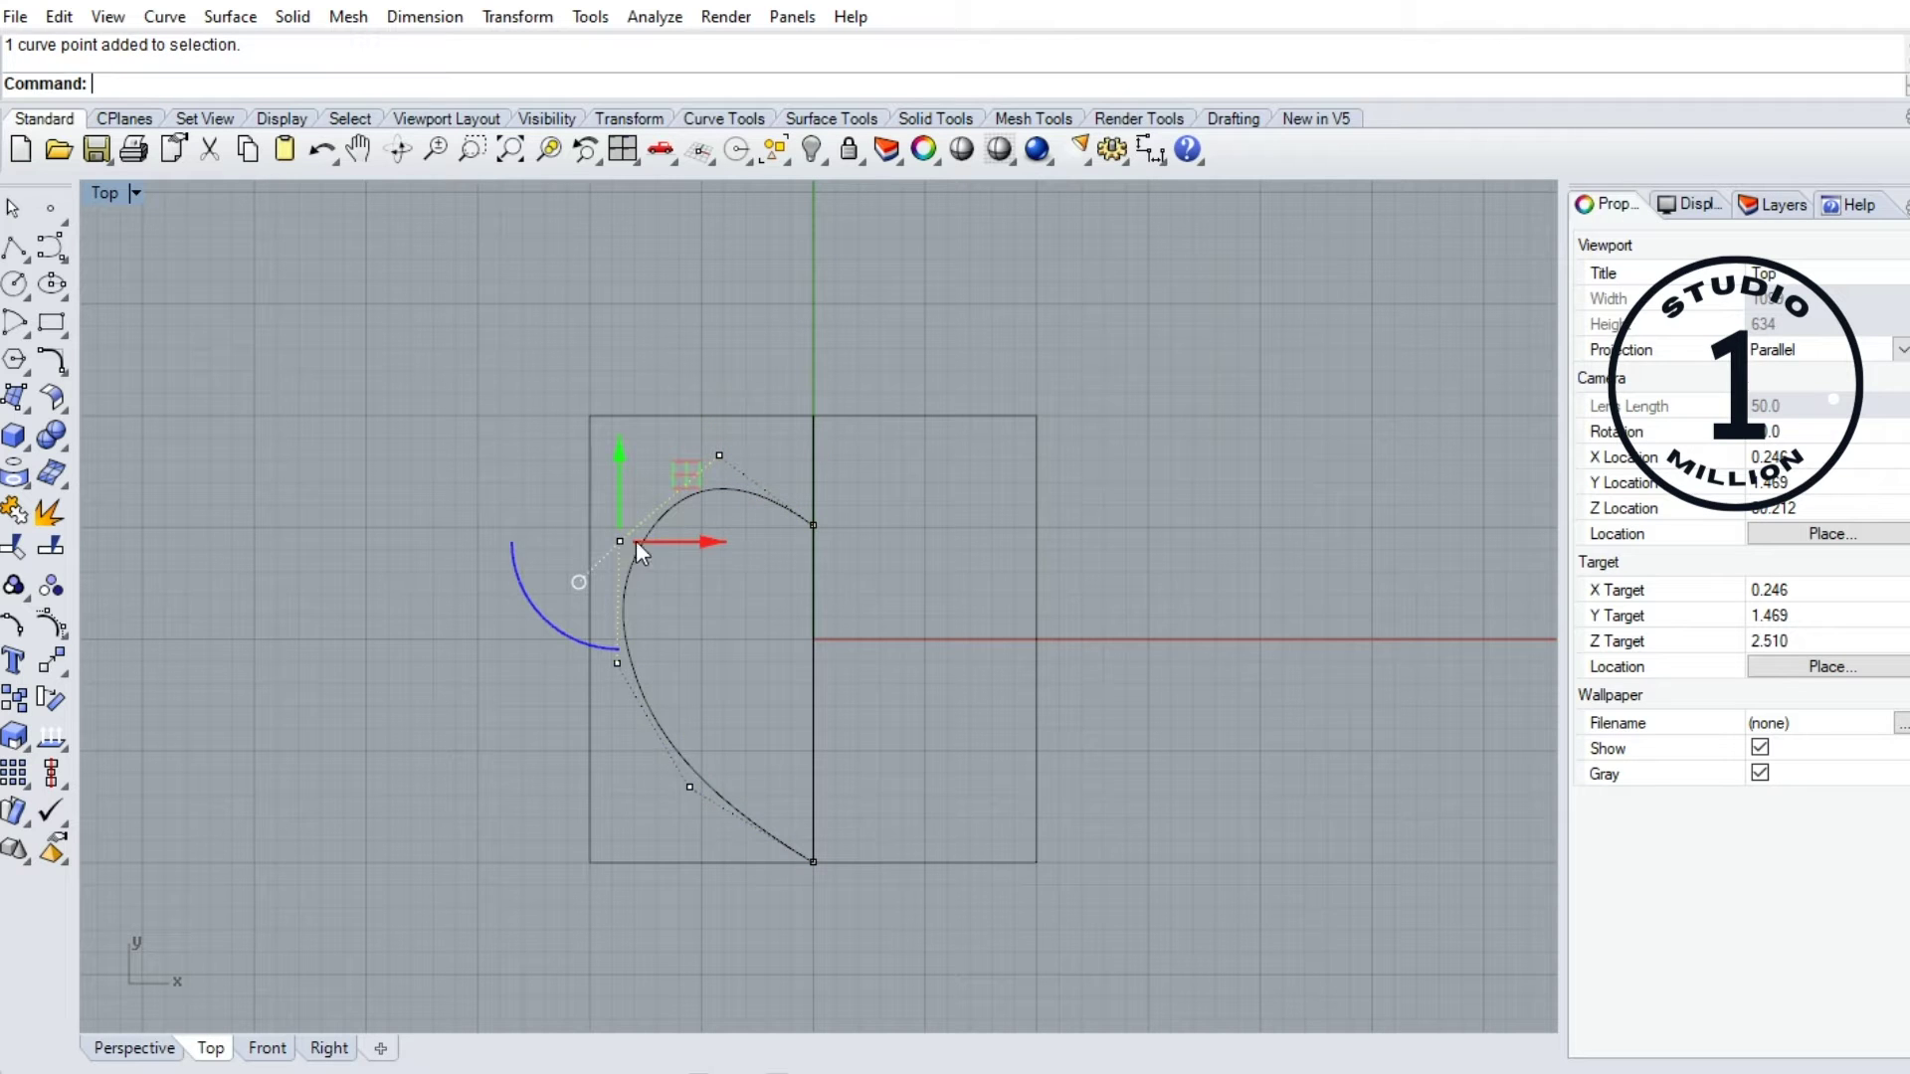
pyautogui.moveTo(673, 486); pyautogui.dragTo(660, 493)
# Move the two lower-left control points of the half-heart slightly downward to round out its lower side
pyautogui.click(609, 658)
pyautogui.press('Escape')
pyautogui.click(619, 654)
pyautogui.moveTo(683, 599); pyautogui.dragTo(677, 623)
pyautogui.click(692, 786)
pyautogui.moveTo(749, 730); pyautogui.dragTo(749, 744)
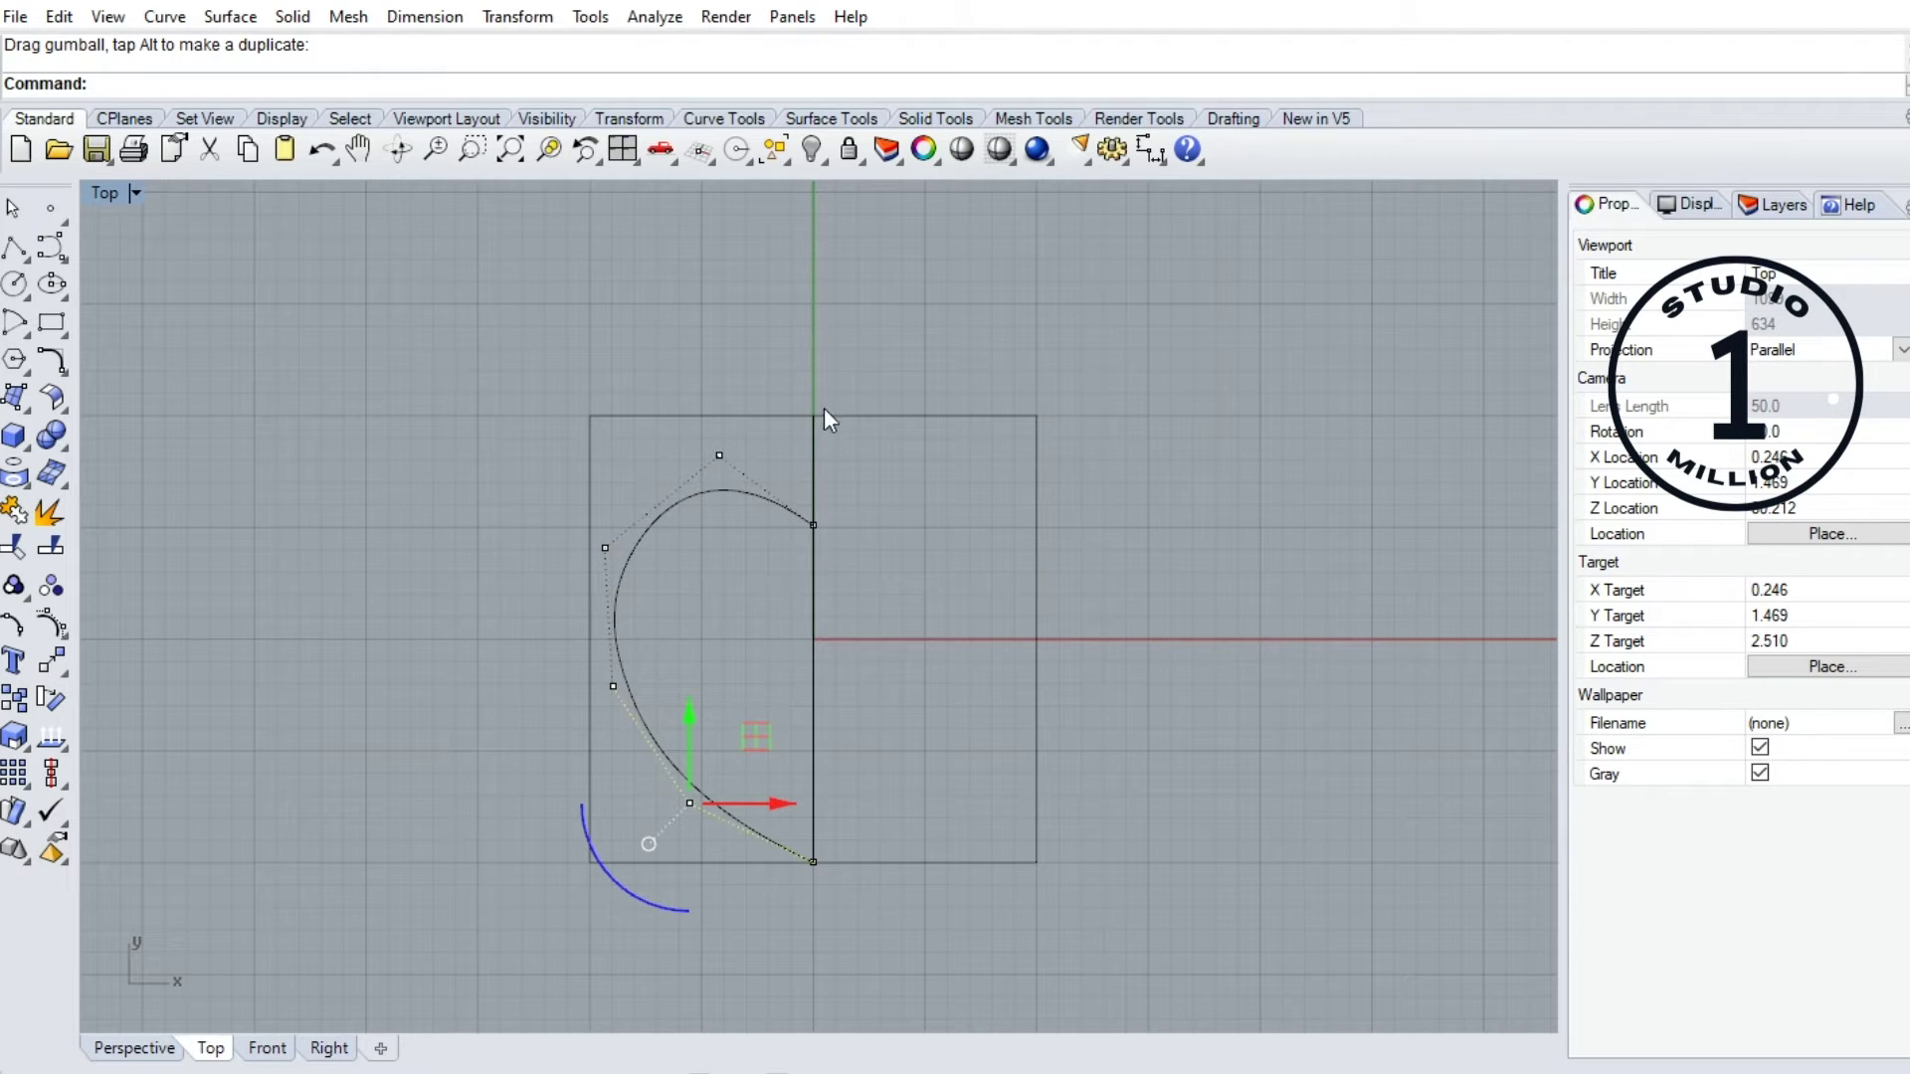
pyautogui.click(614, 686)
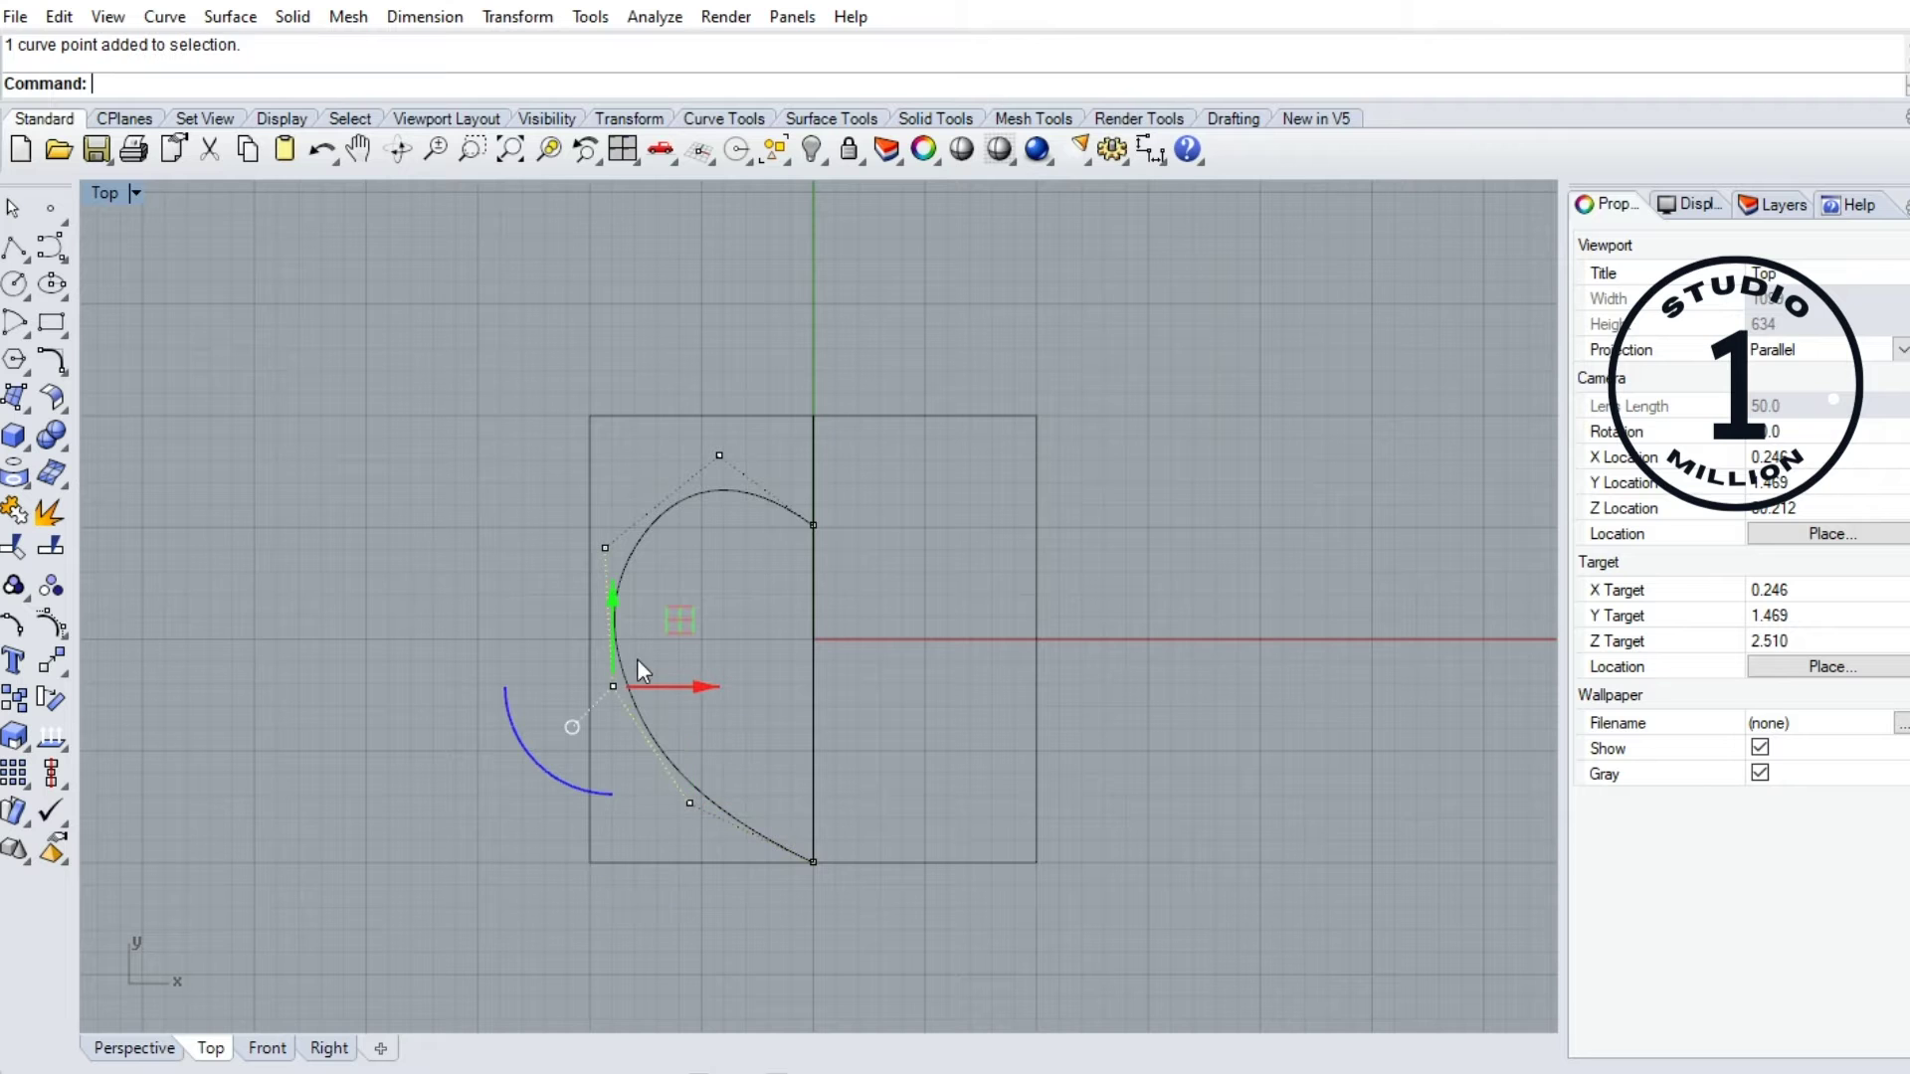
pyautogui.moveTo(692, 616); pyautogui.dragTo(688, 623)
pyautogui.click(671, 390)
# Mirror a copy of the half-heart curve across the vertical centre line to form the full heart
pyautogui.click(727, 493)
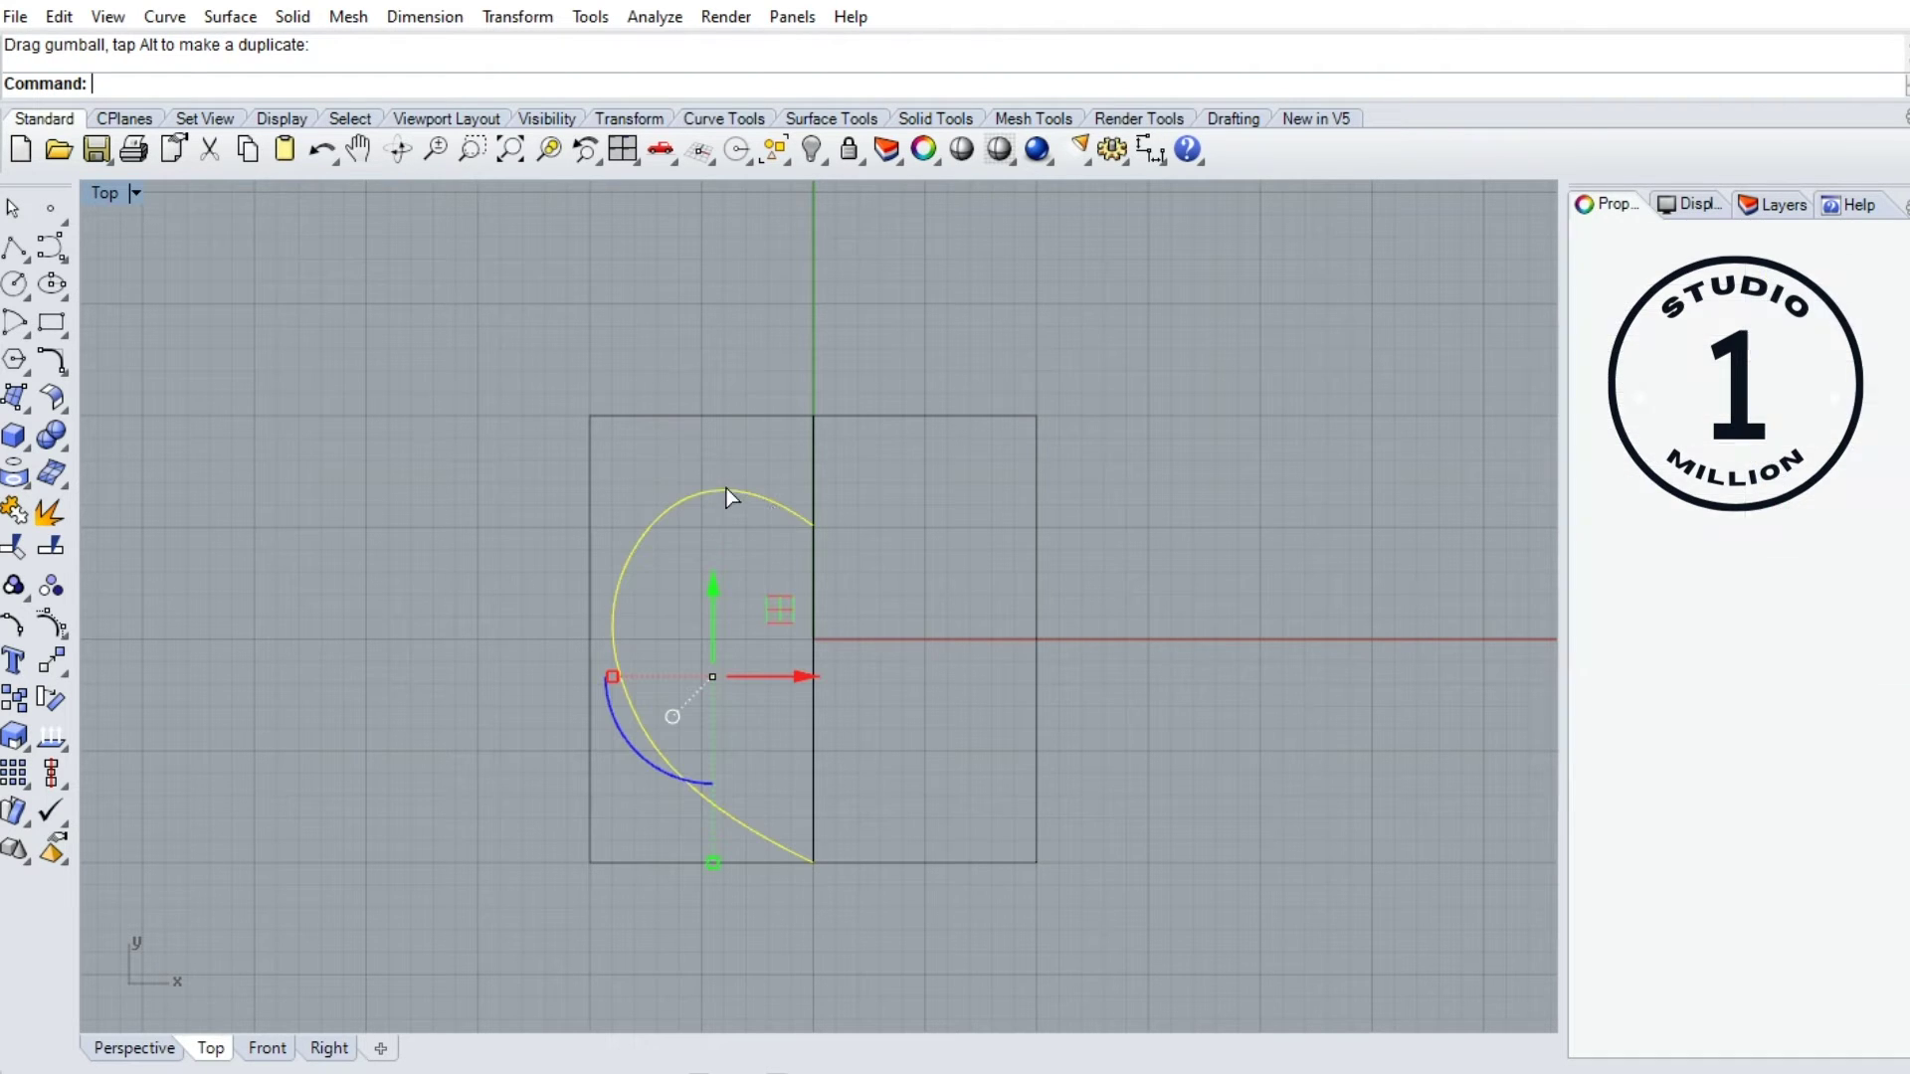
pyautogui.click(55, 664)
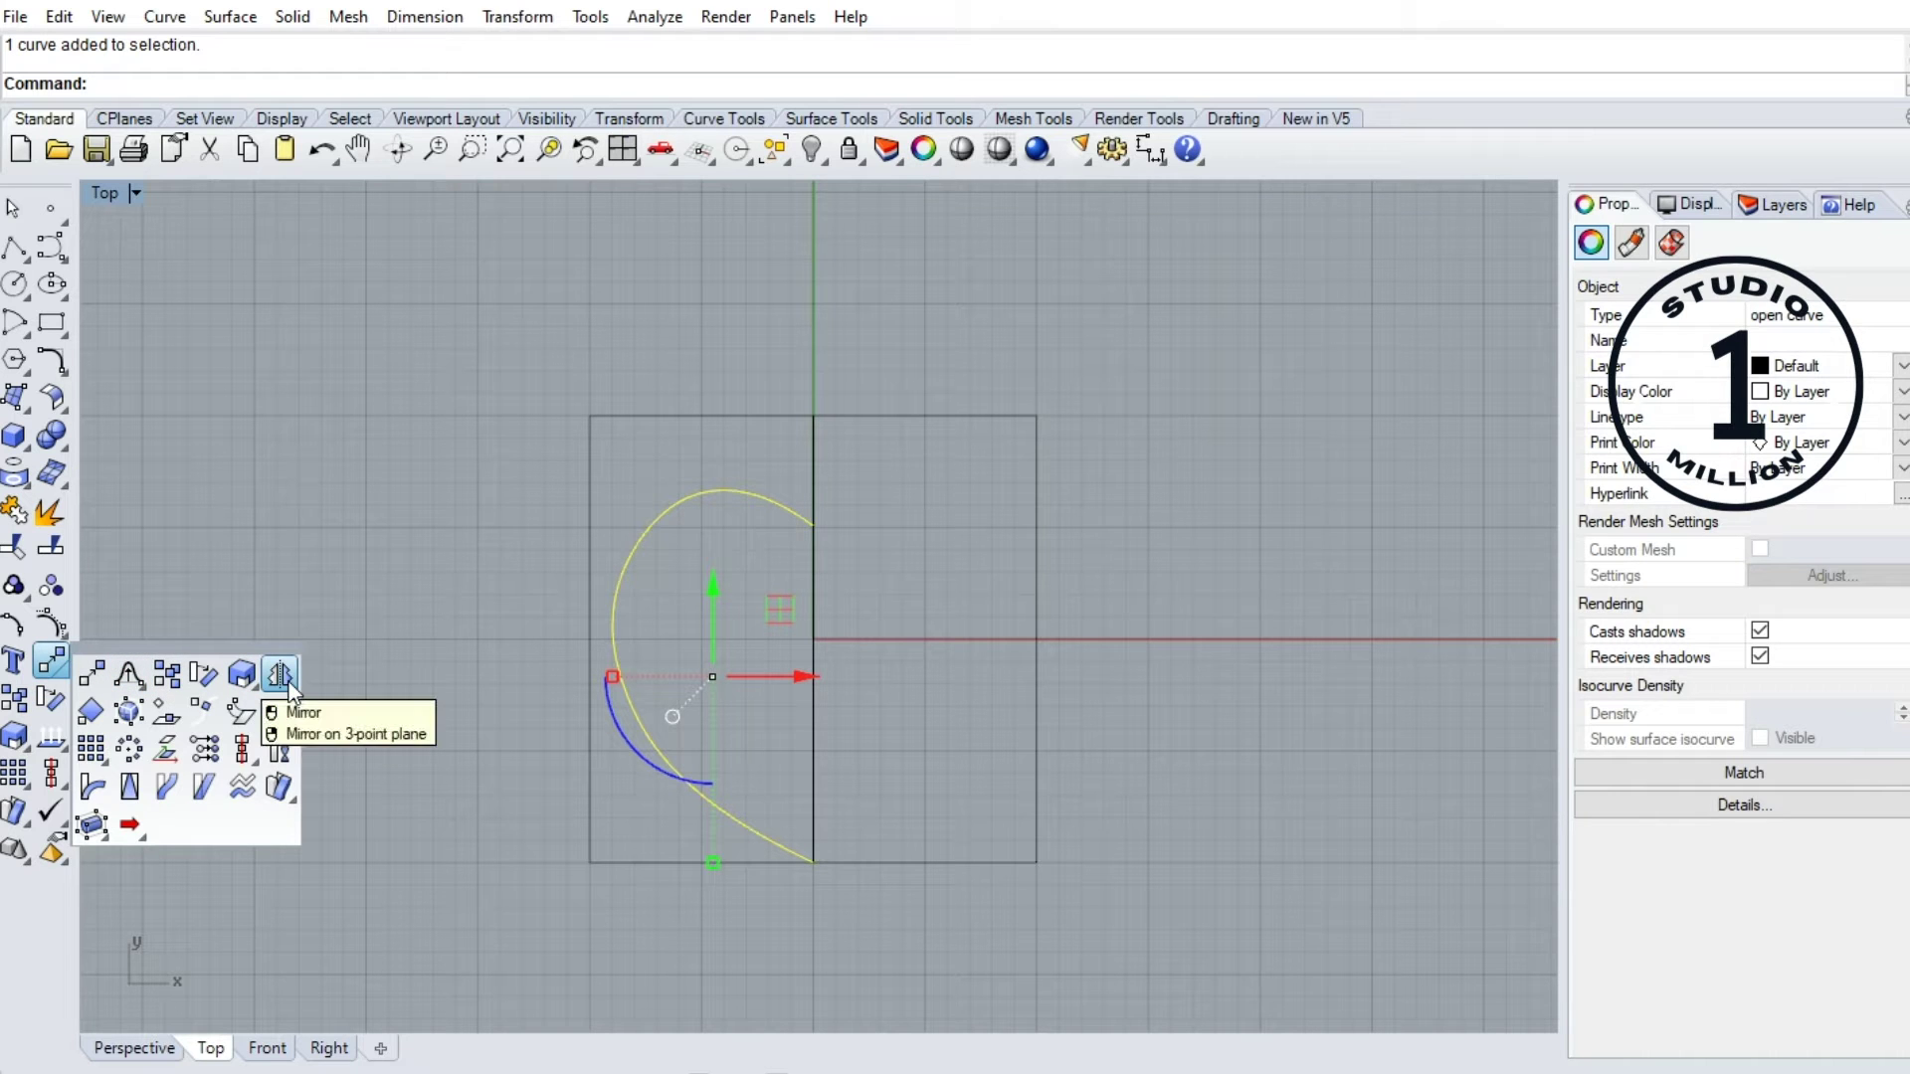
pyautogui.click(288, 682)
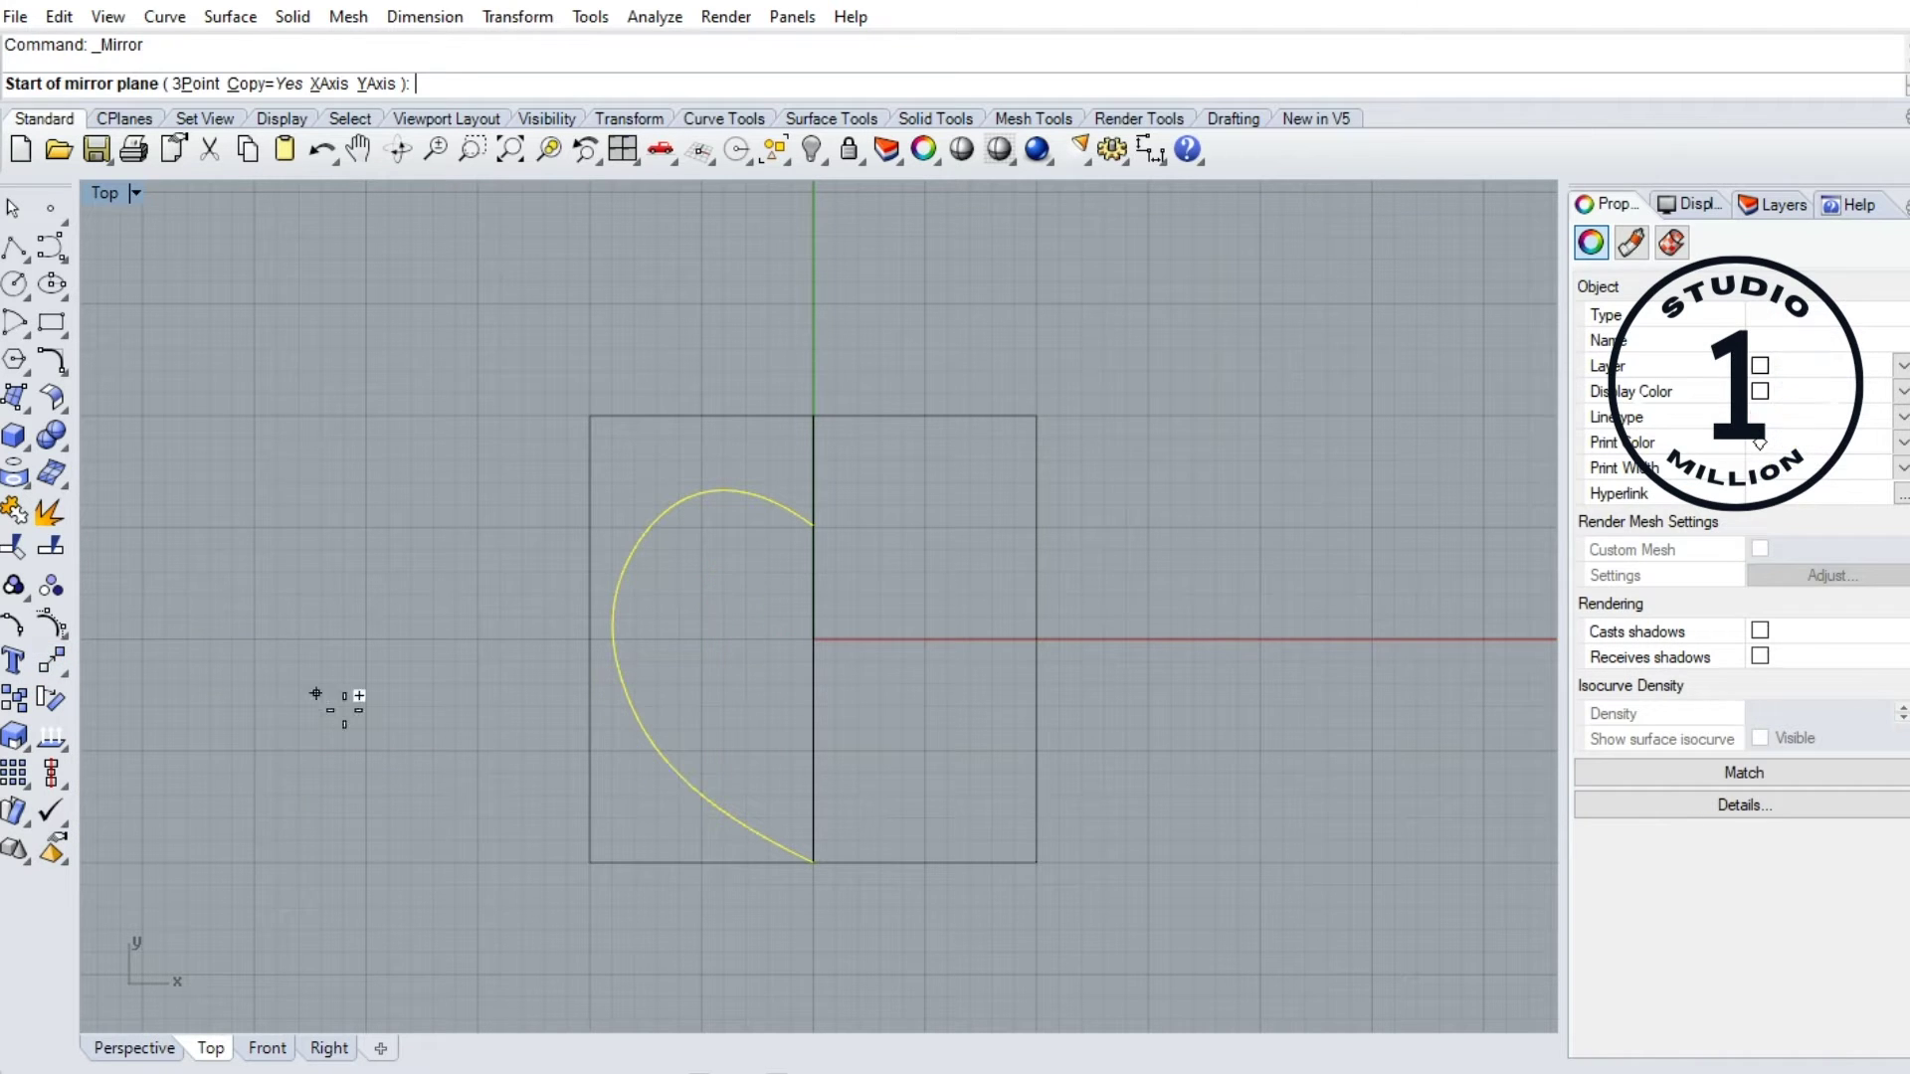
pyautogui.click(813, 860)
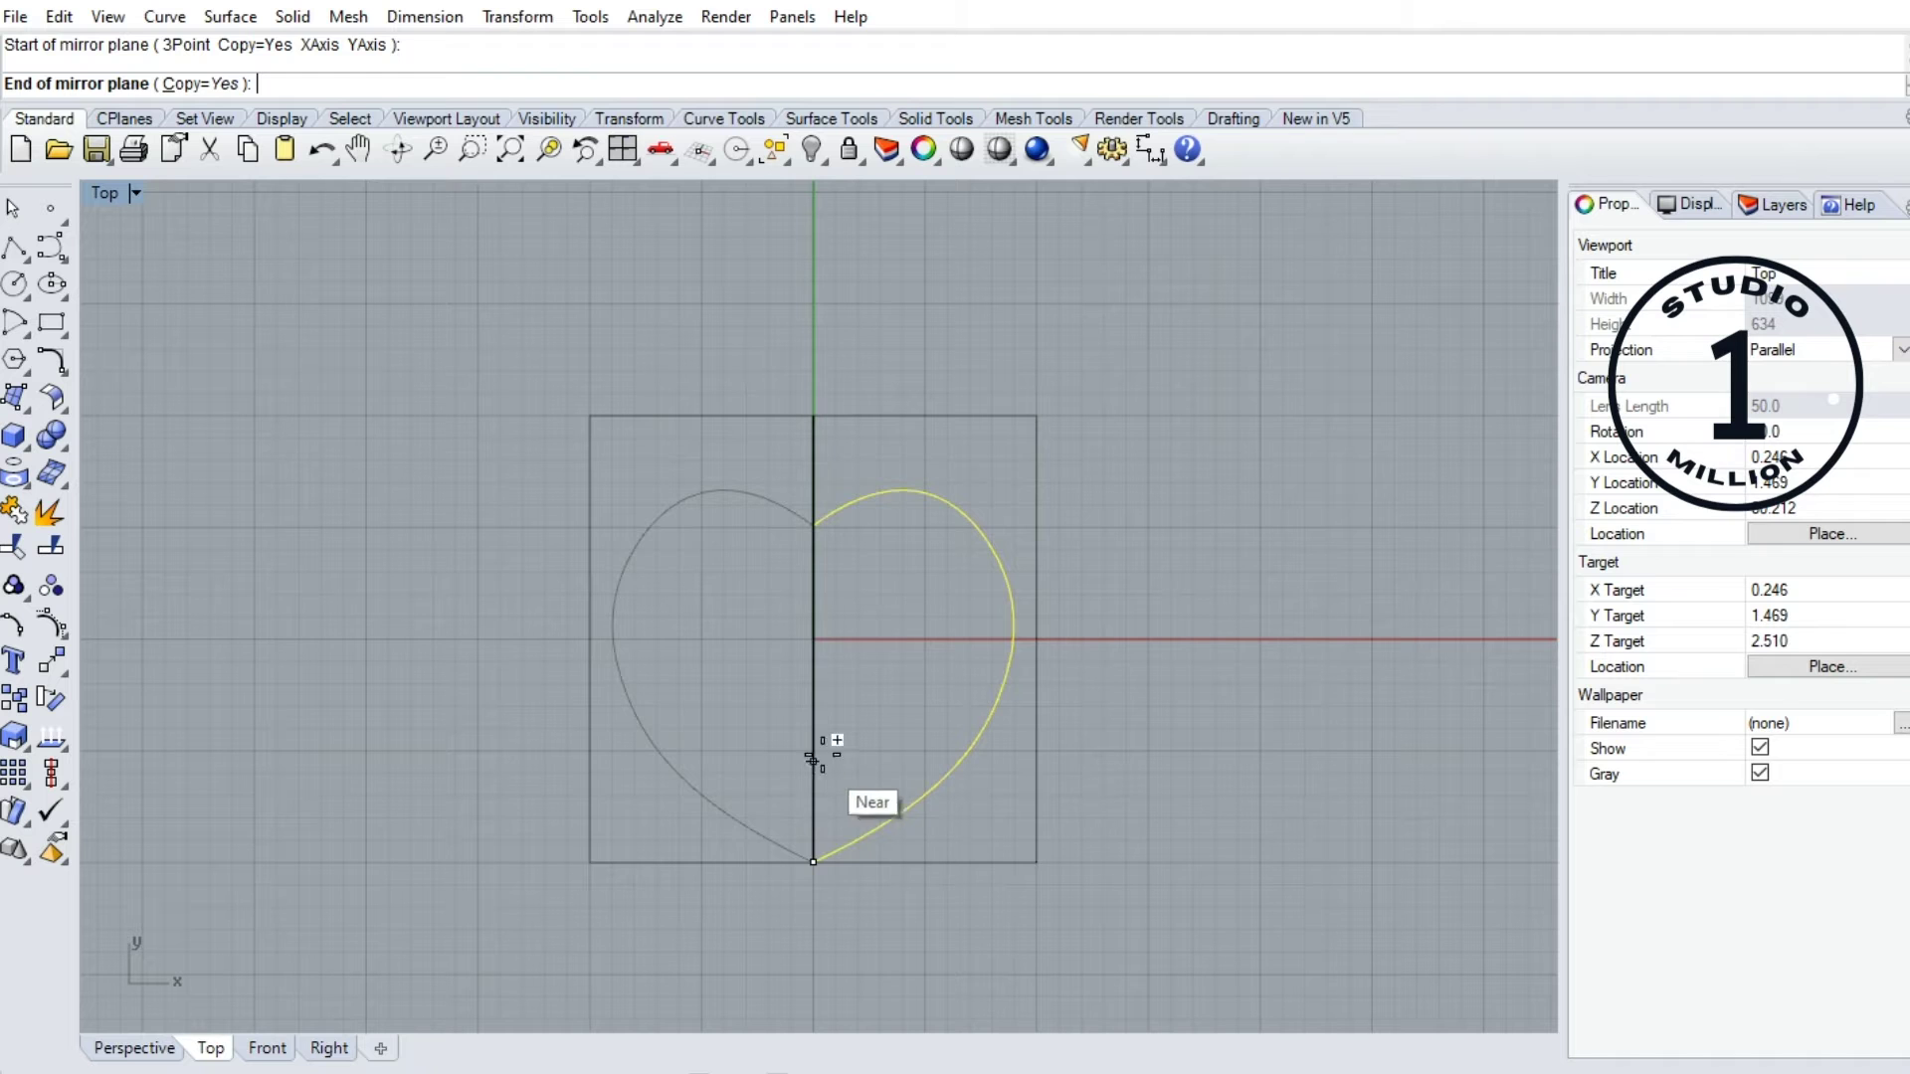
pyautogui.click(814, 524)
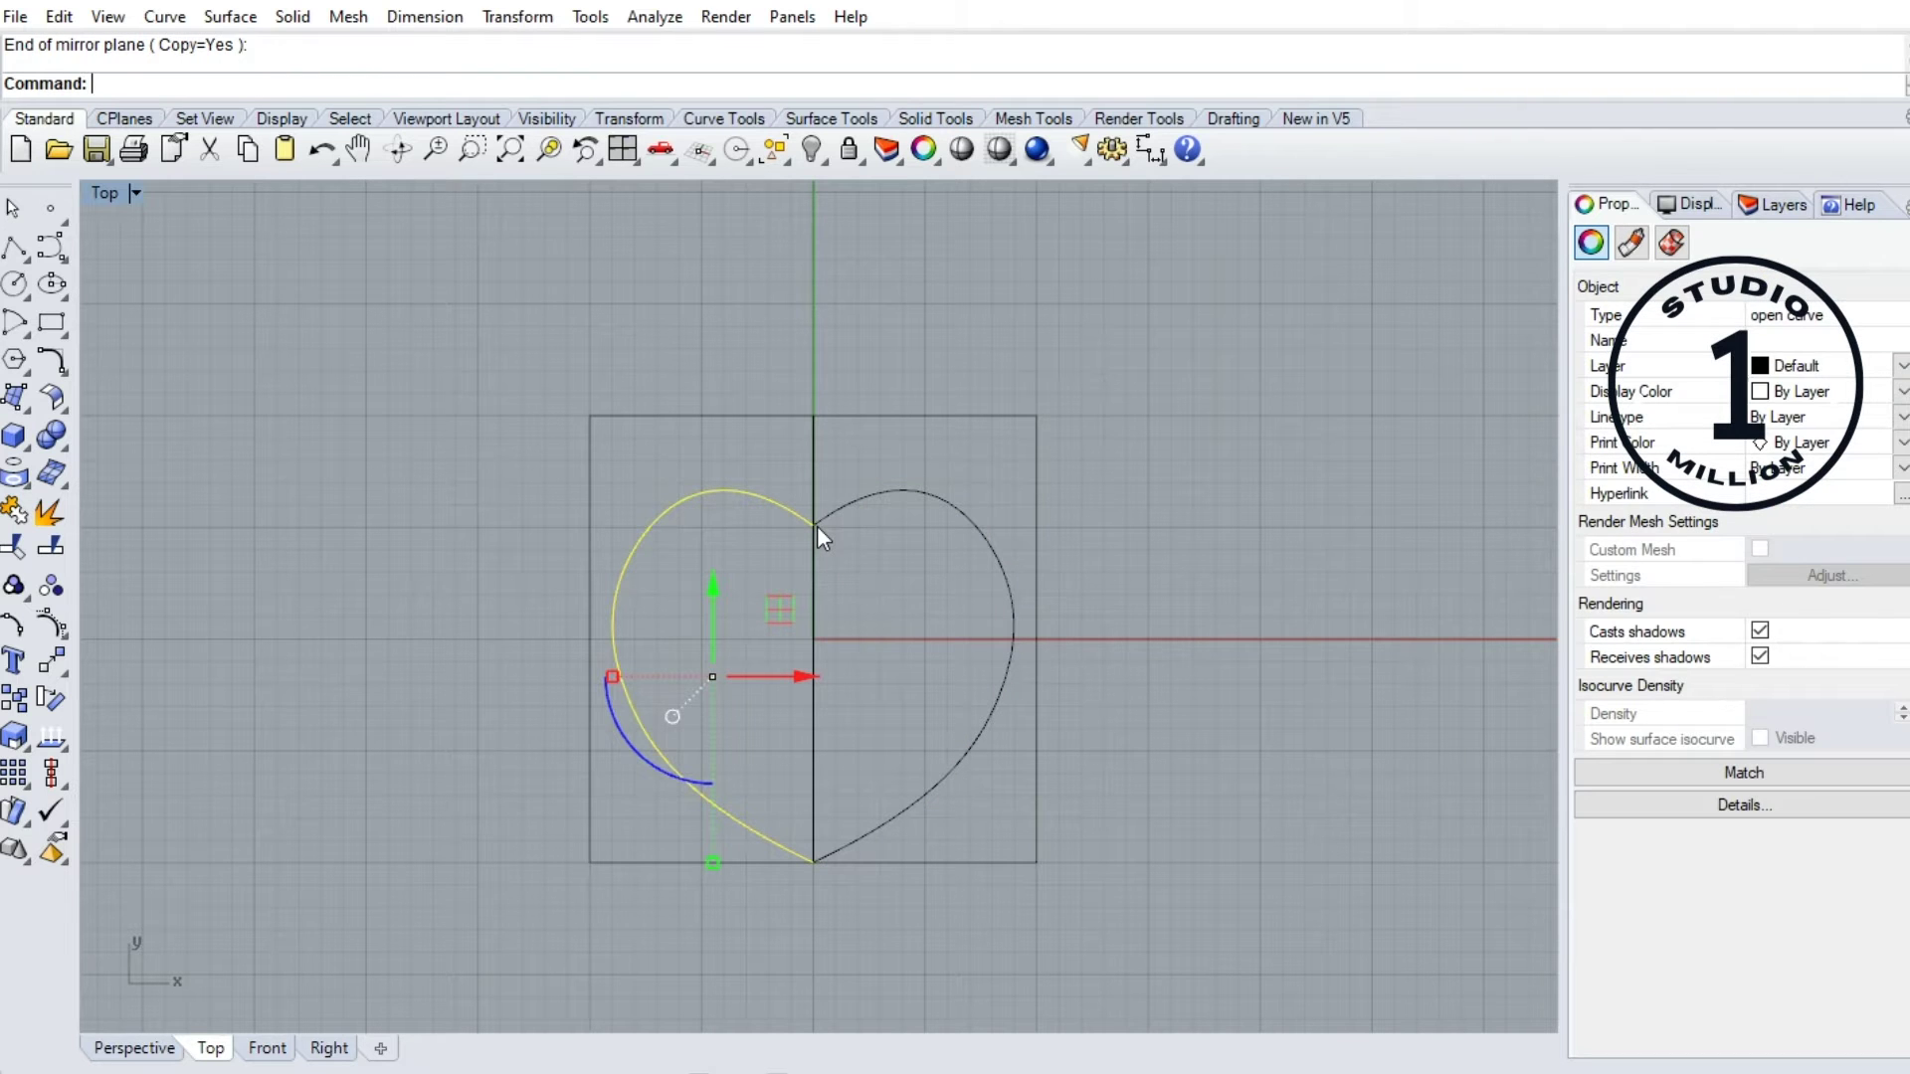
pyautogui.press('Escape')
pyautogui.press('Escape')
pyautogui.press('Escape')
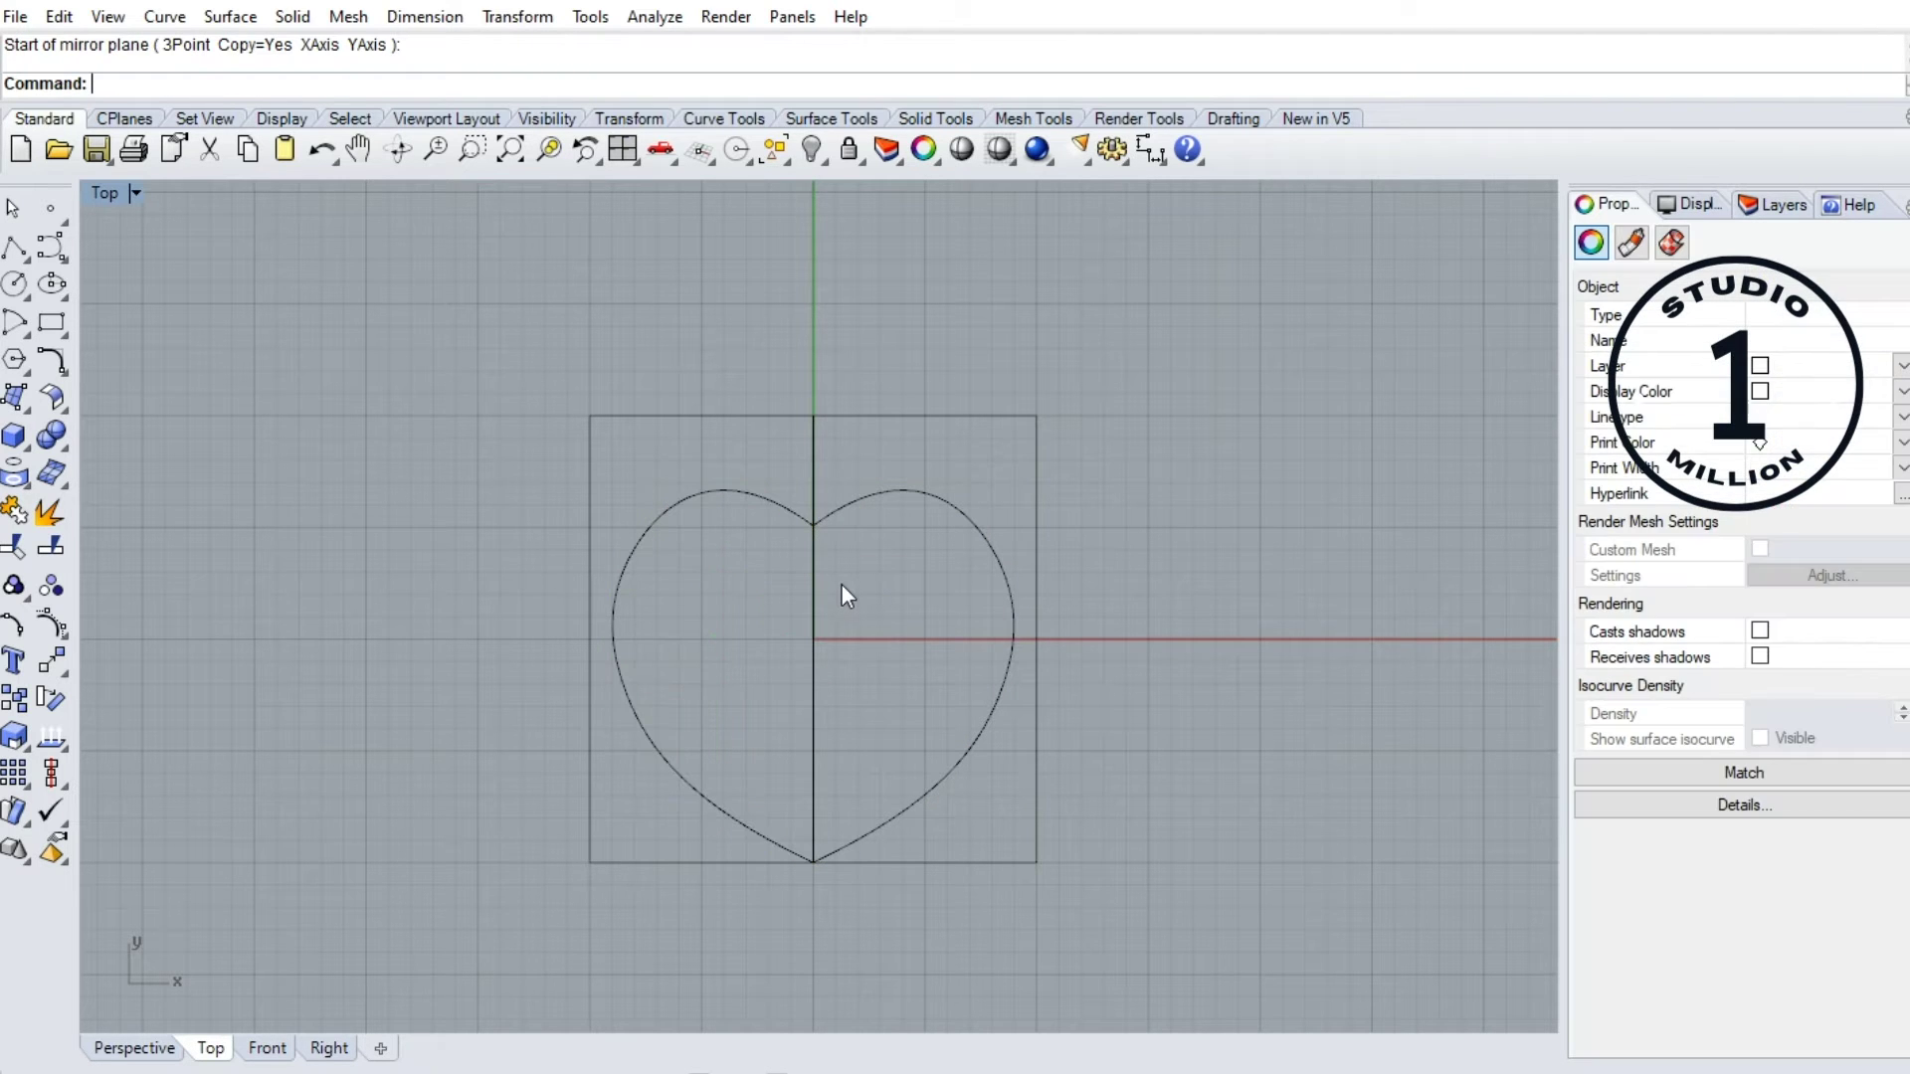
# Delete the construction square and centre line, and join the two heart halves into one closed curve
pyautogui.moveTo(1010, 420); pyautogui.dragTo(599, 357)
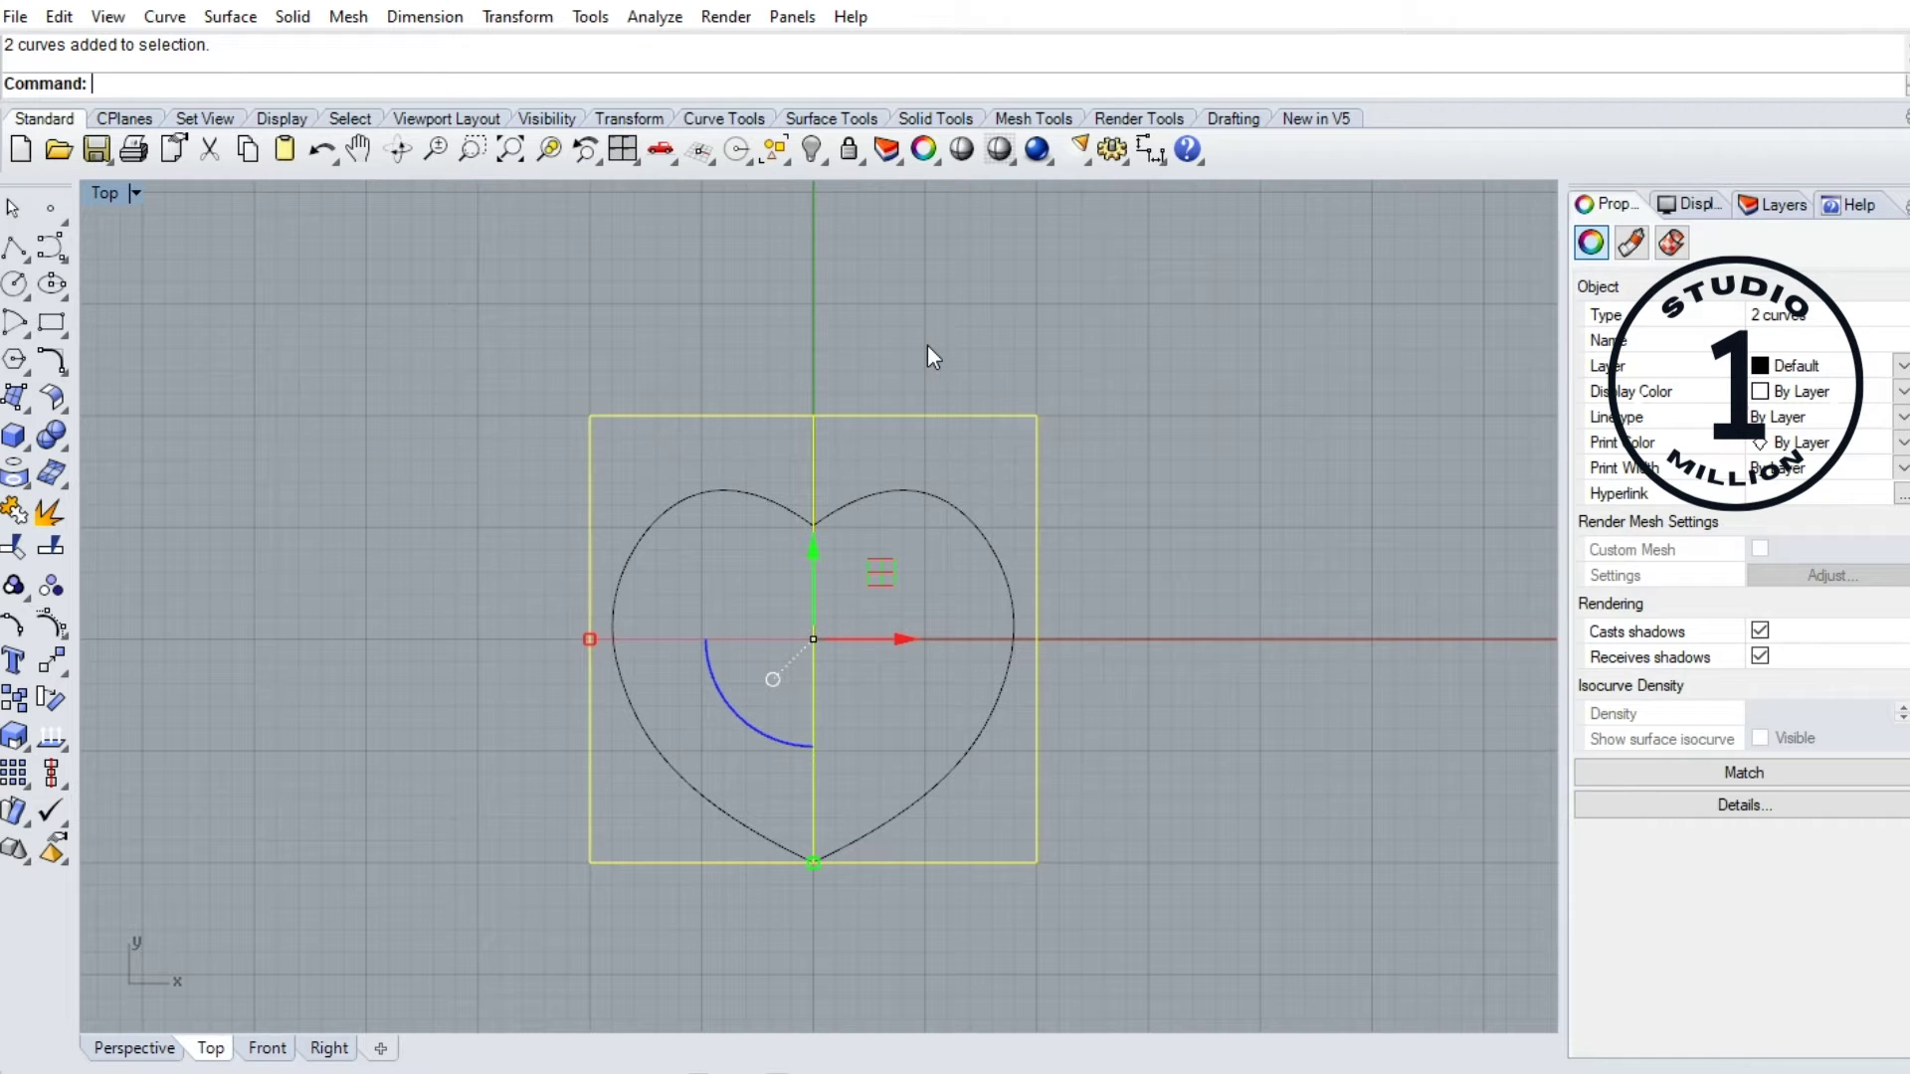
pyautogui.press('Delete')
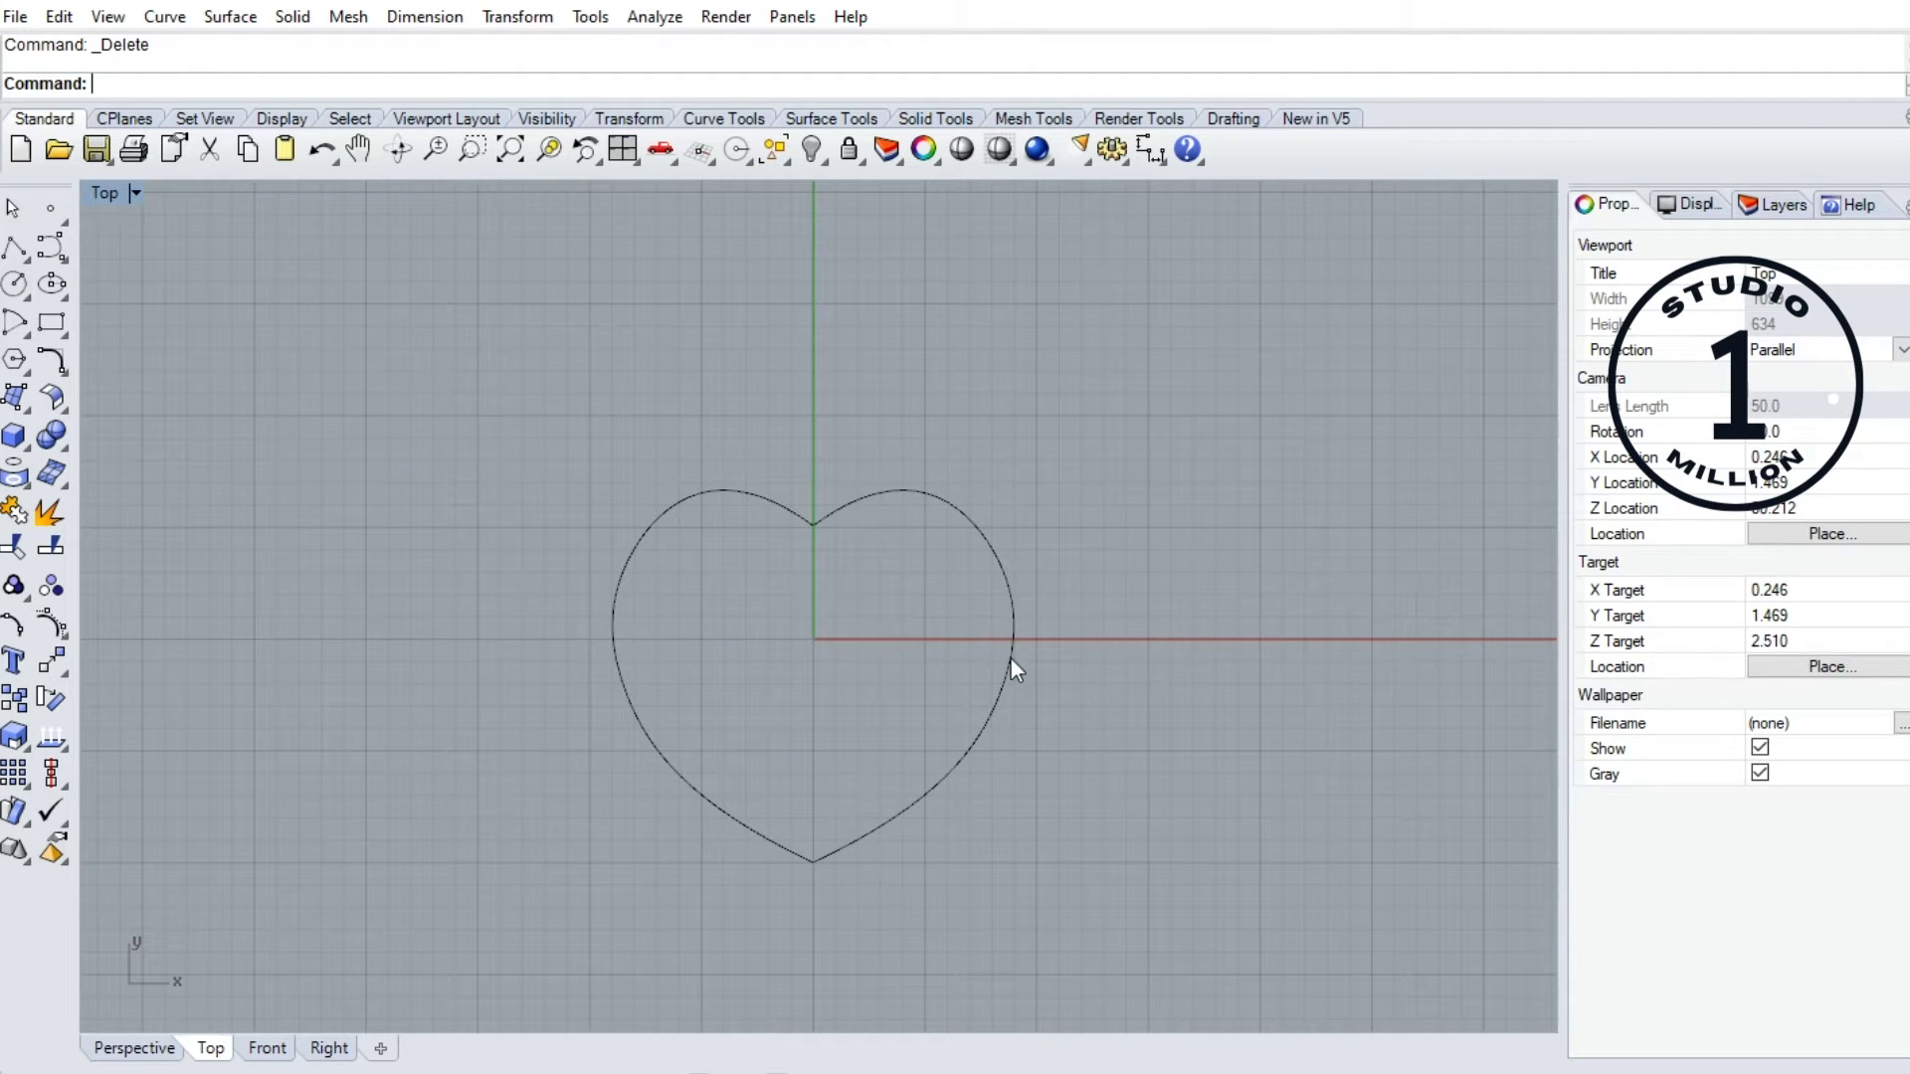
pyautogui.click(1010, 659)
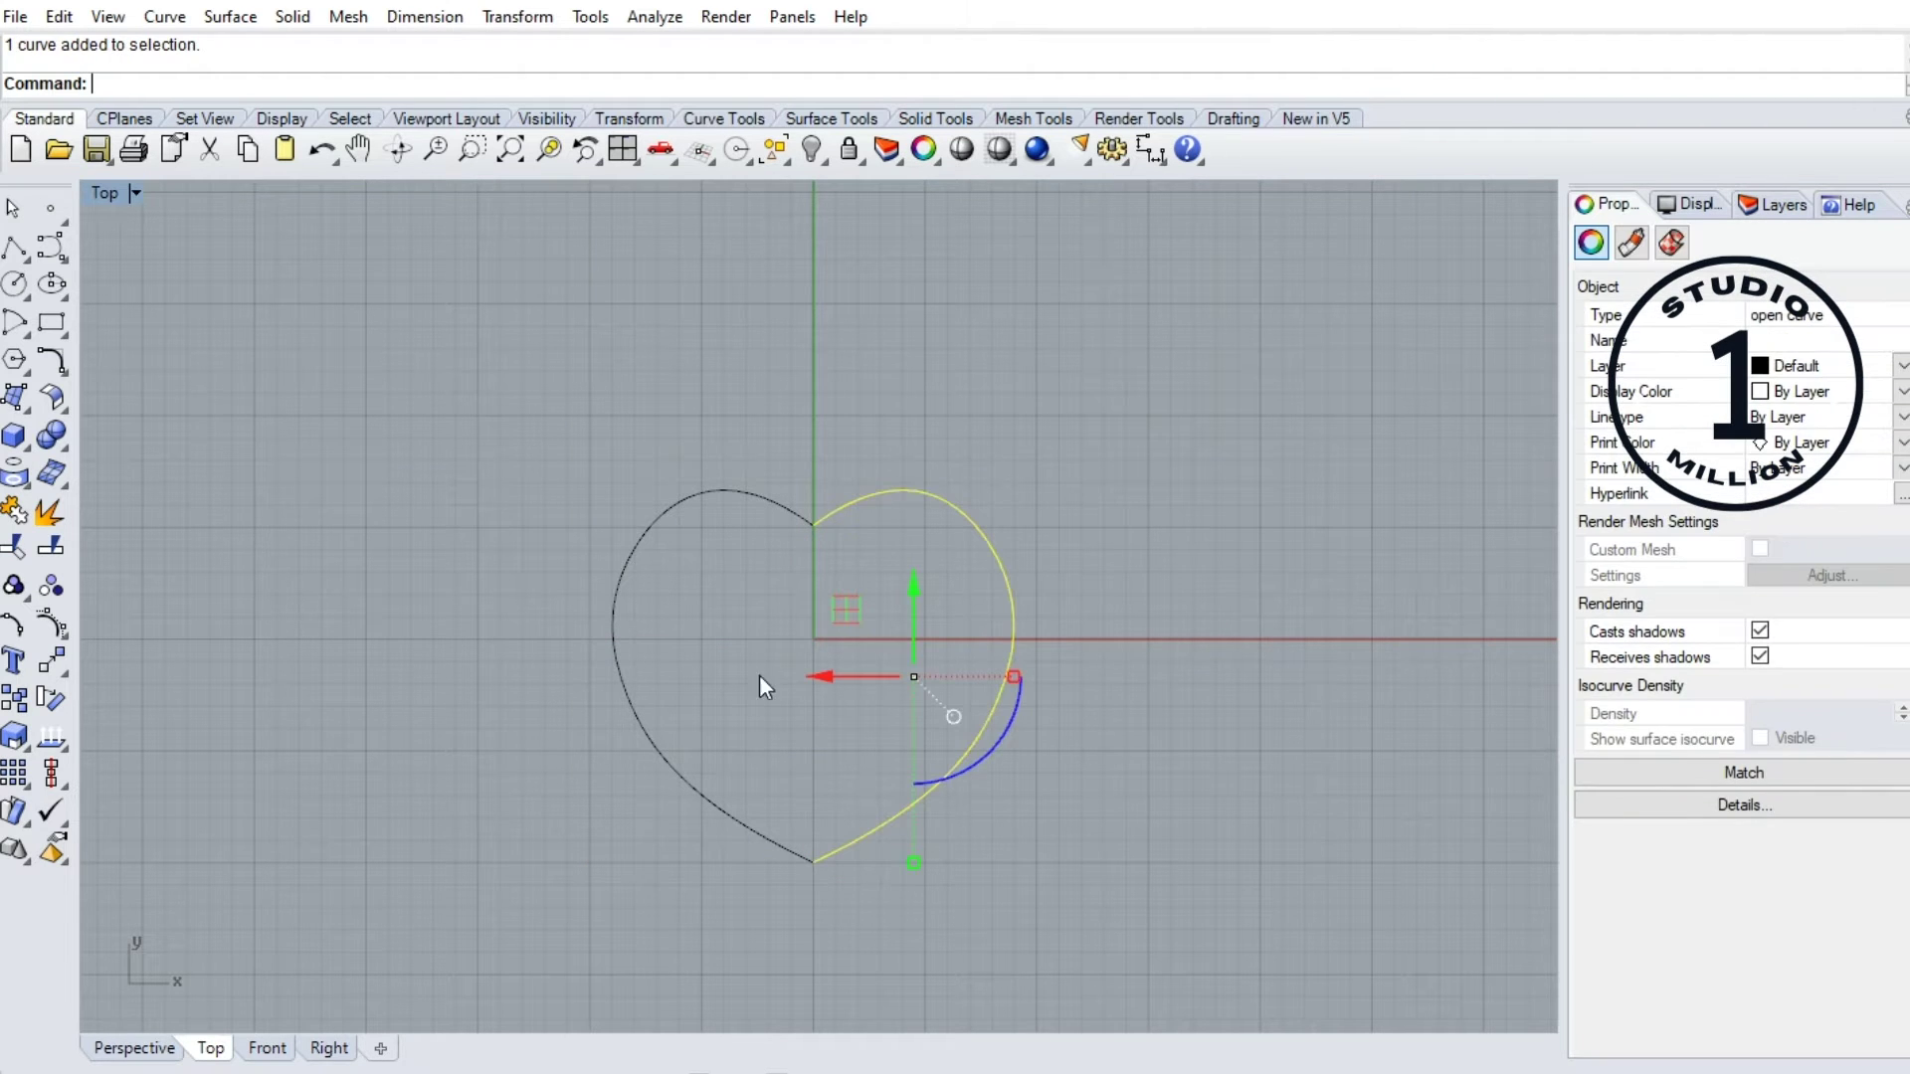
pyautogui.keyDown('shift'); pyautogui.click(656, 758); pyautogui.keyUp('shift')
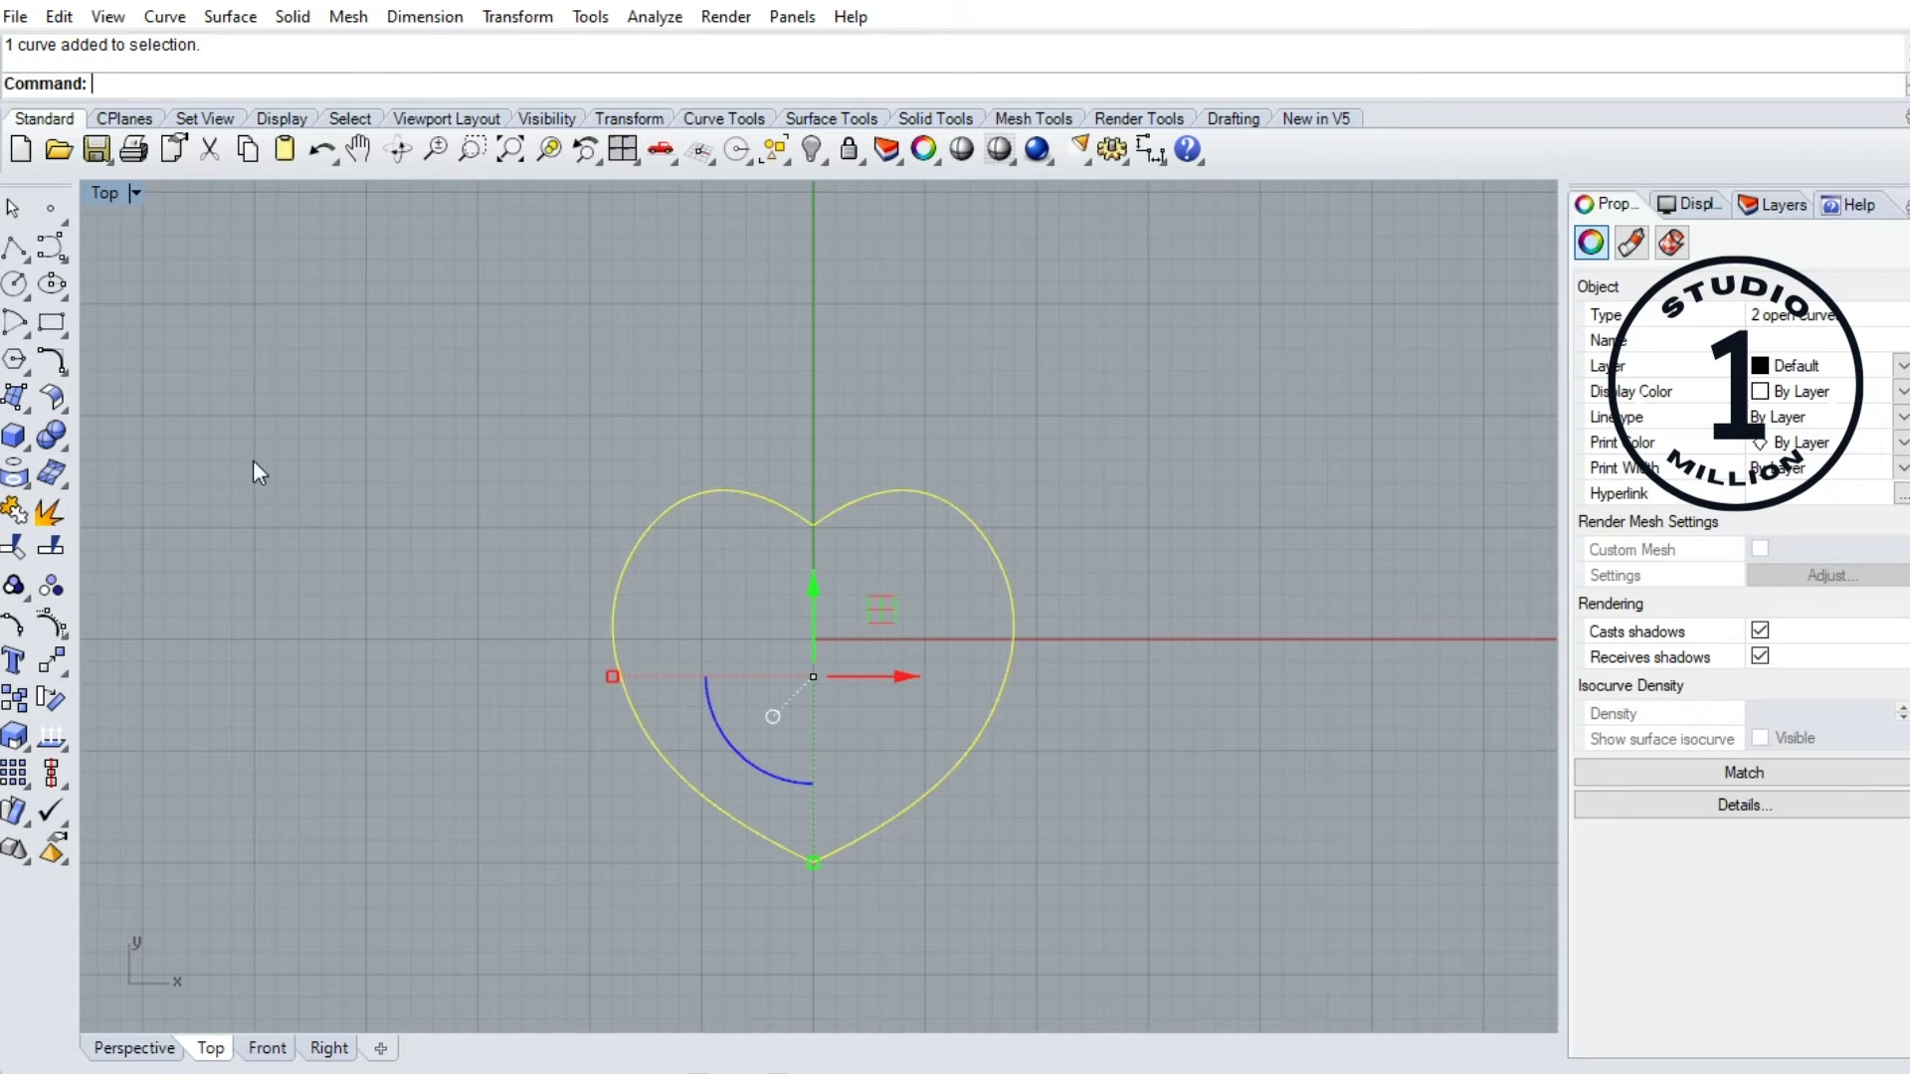
pyautogui.click(14, 545)
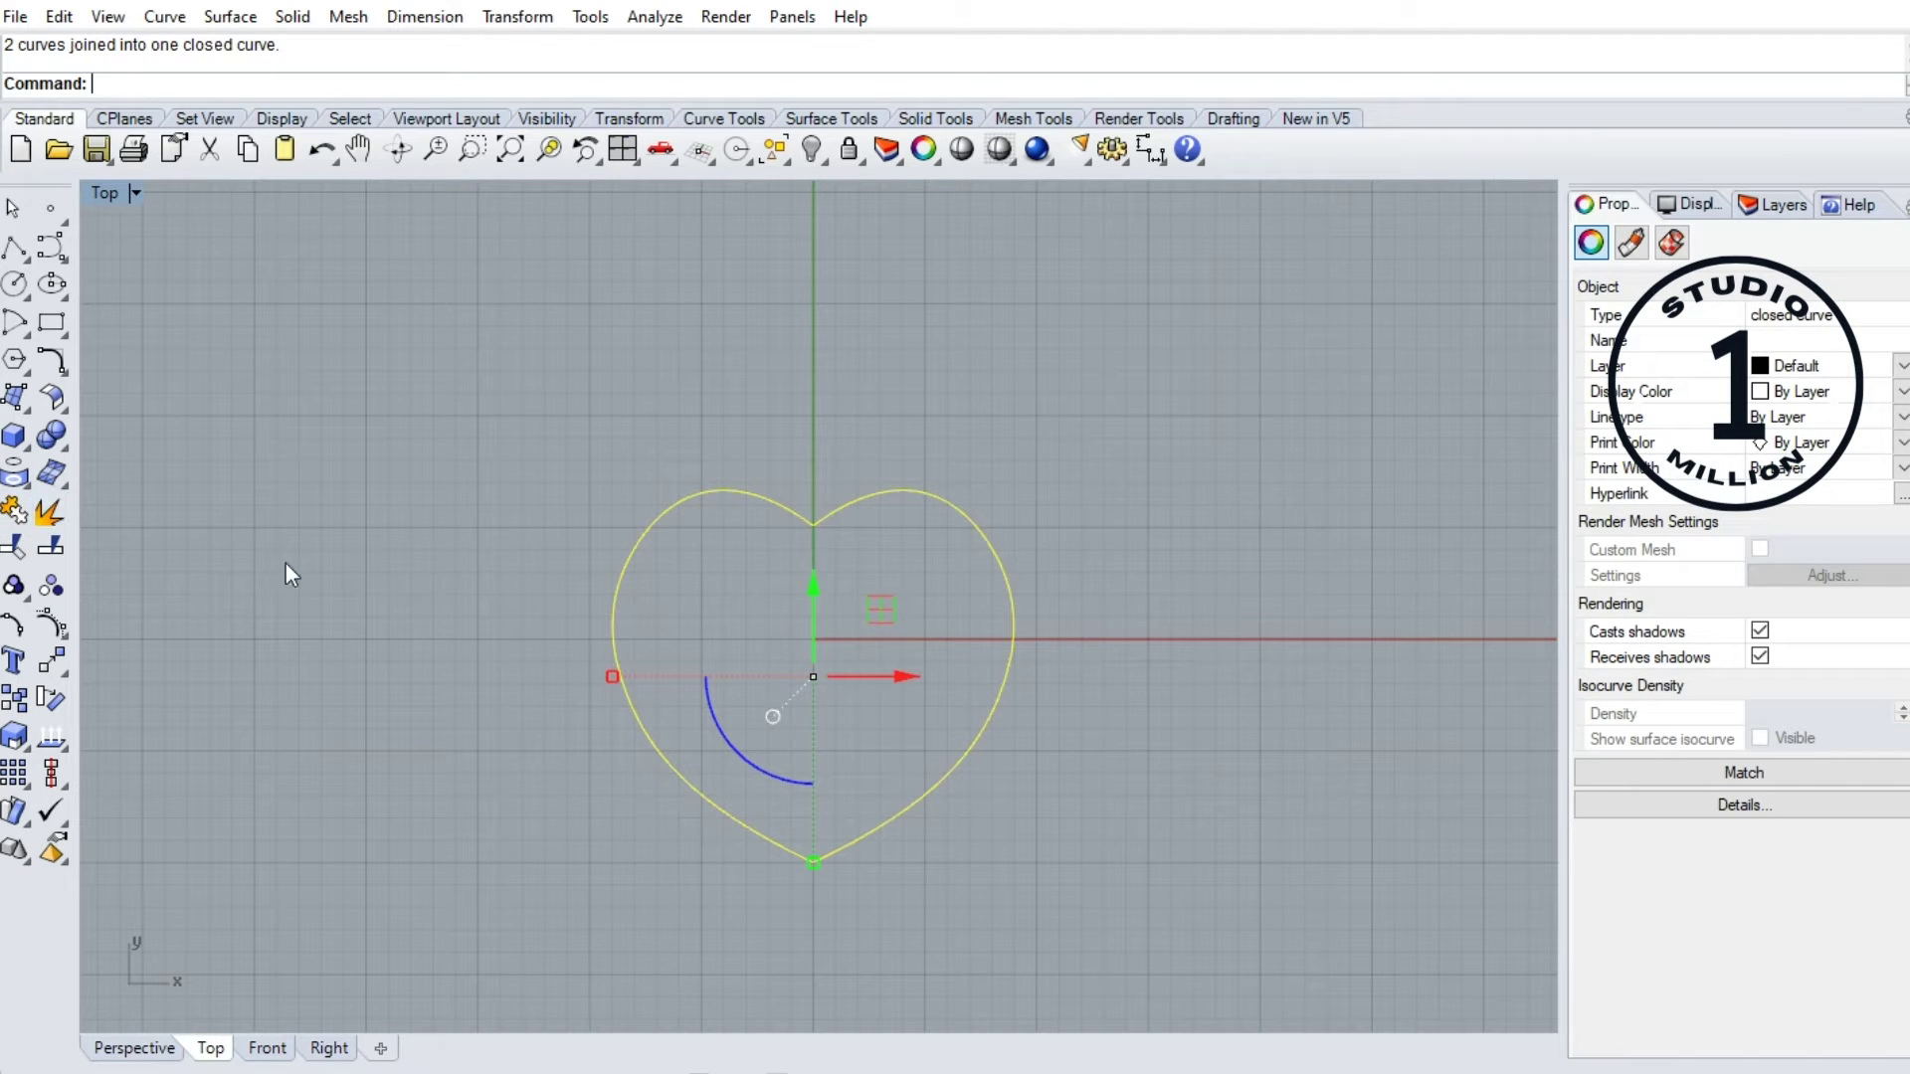
pyautogui.click(890, 577)
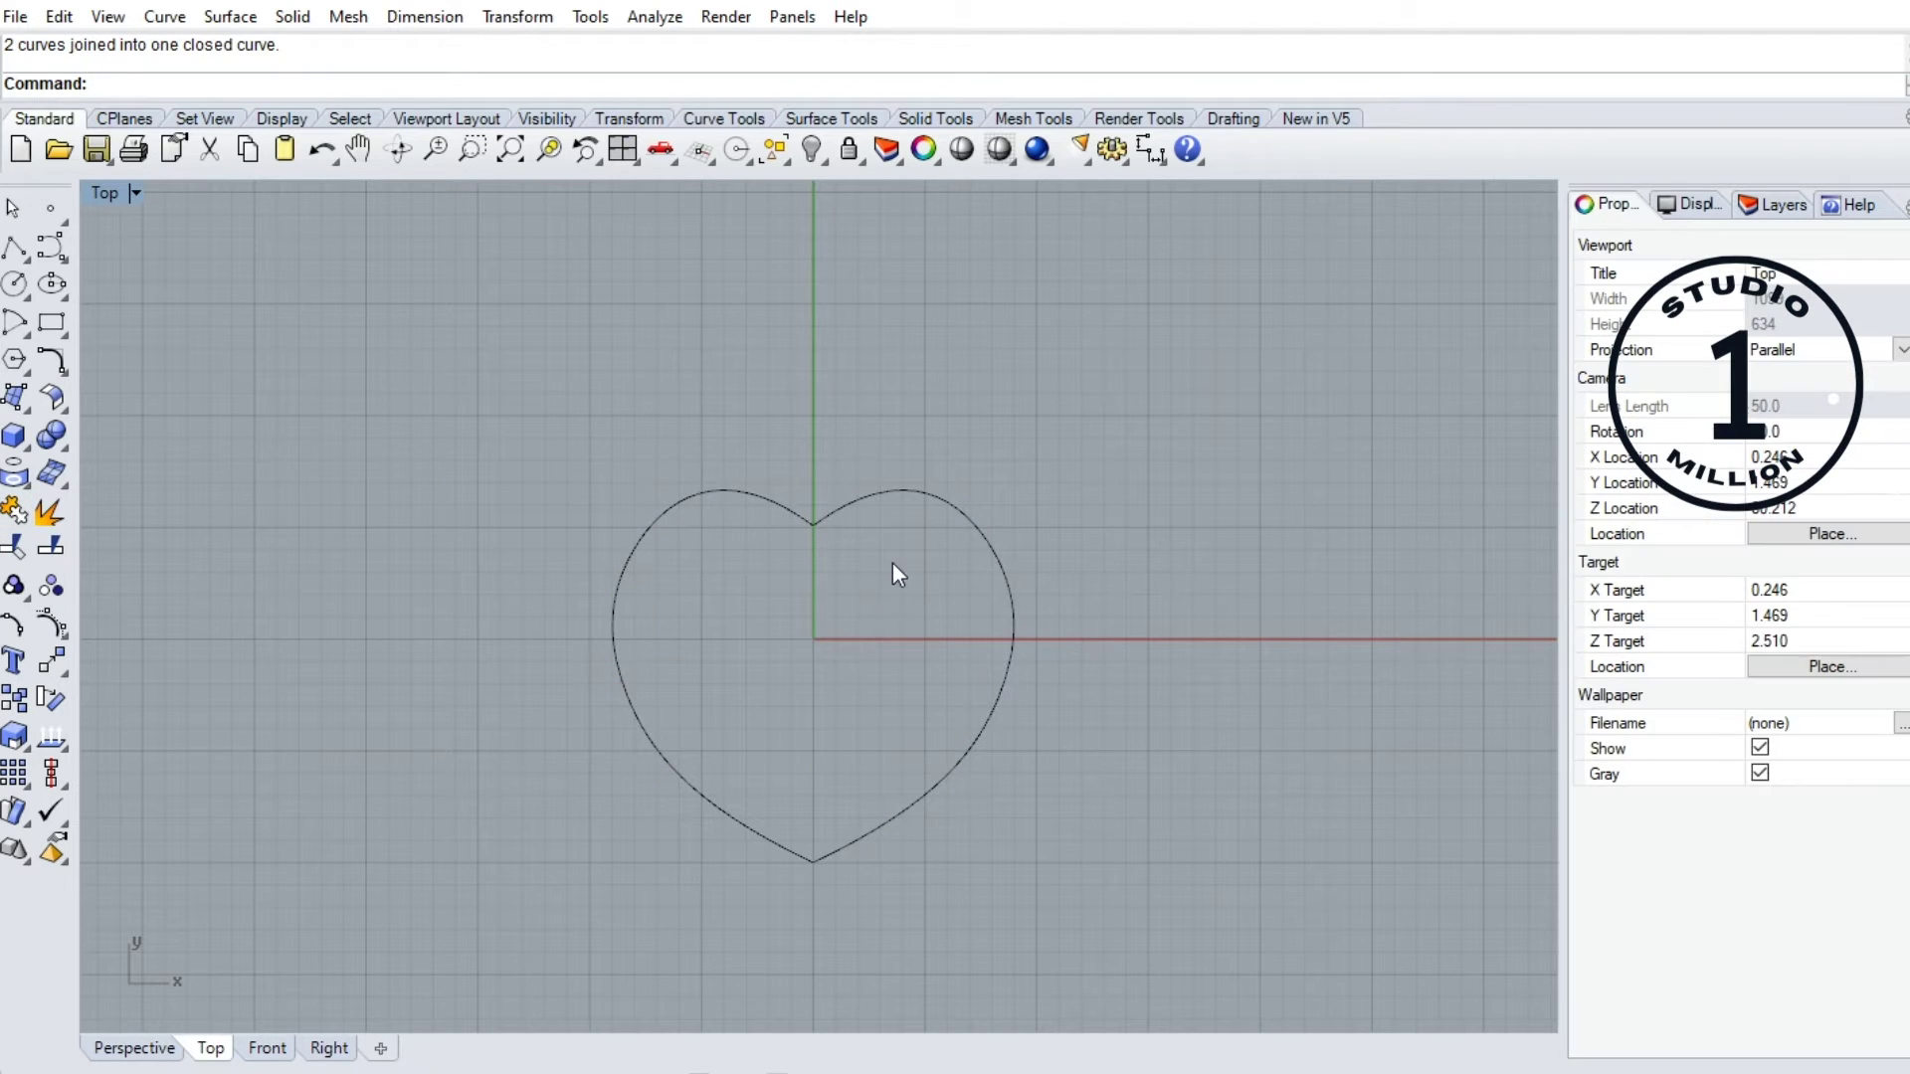
# Extrude the closed heart curve 1 unit upward as an open wall, with the Solid option set to No
pyautogui.click(880, 493)
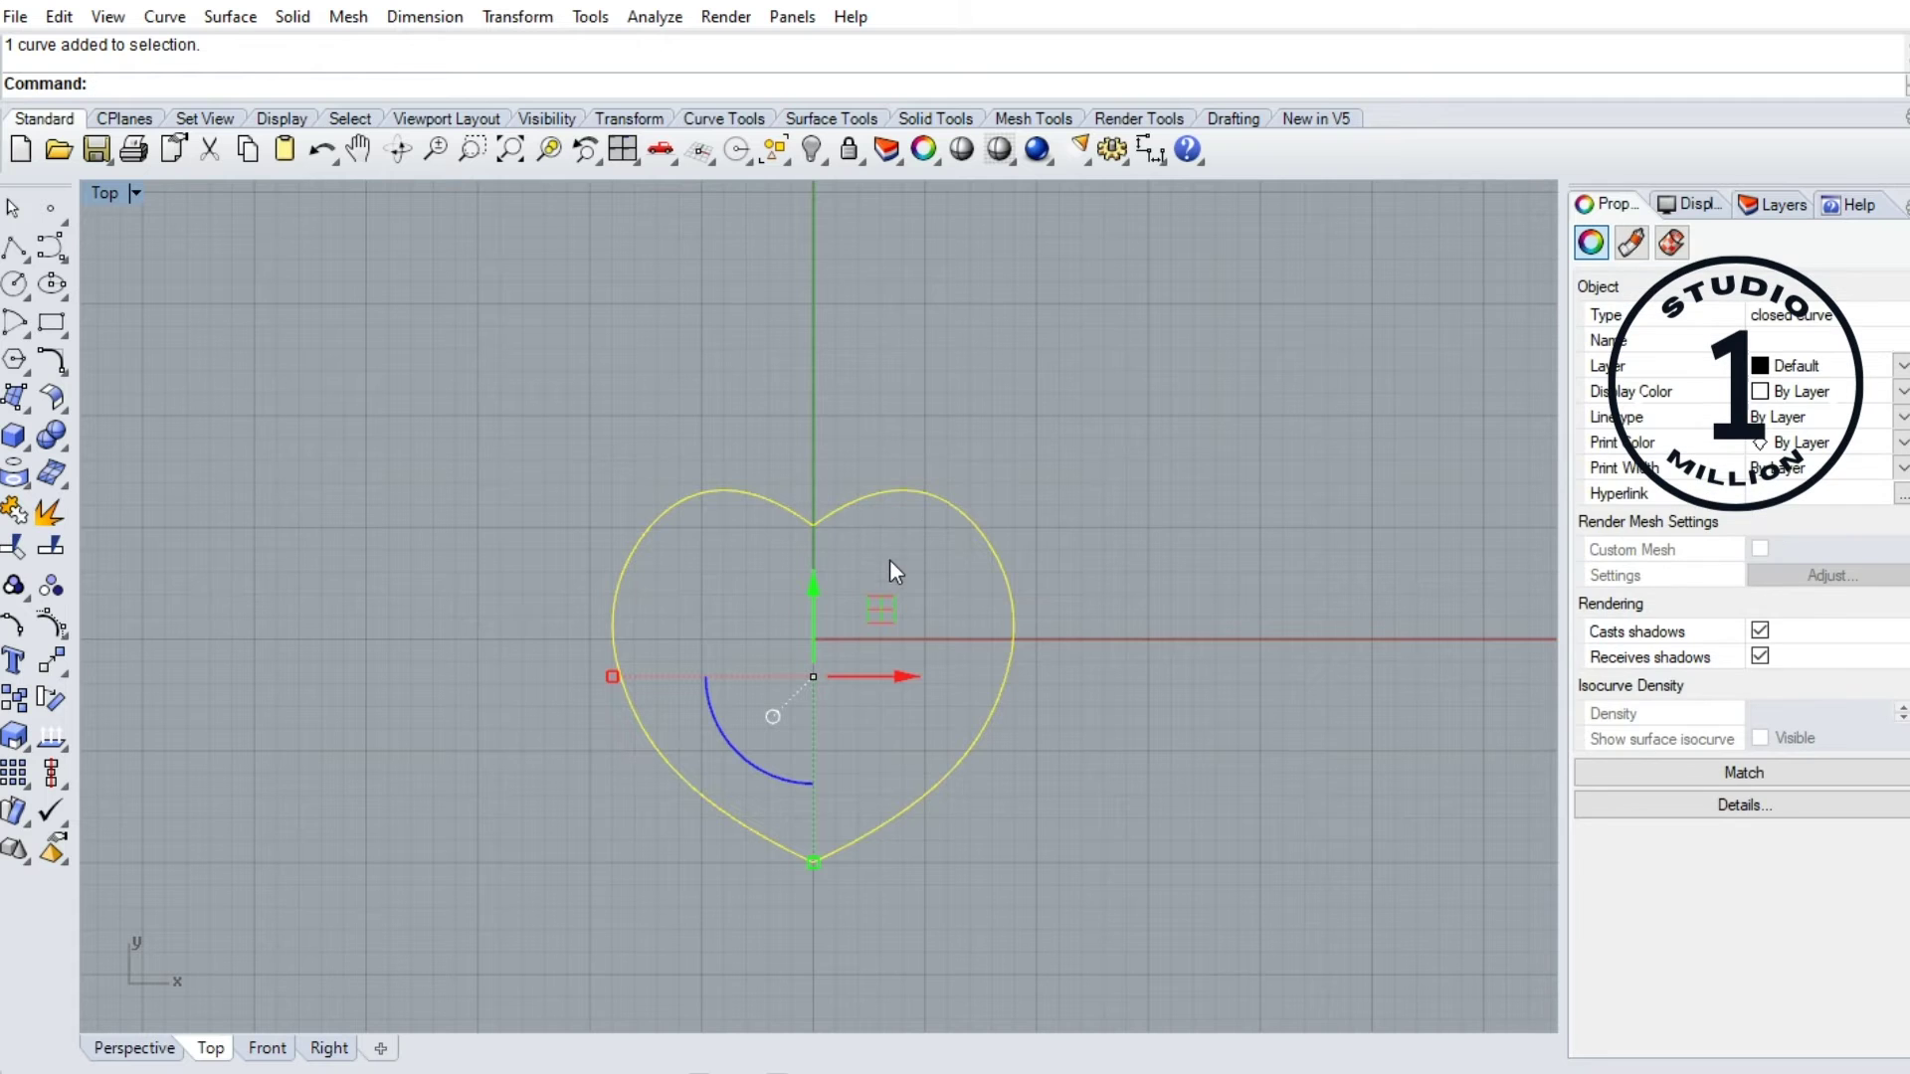
pyautogui.doubleClick(106, 191)
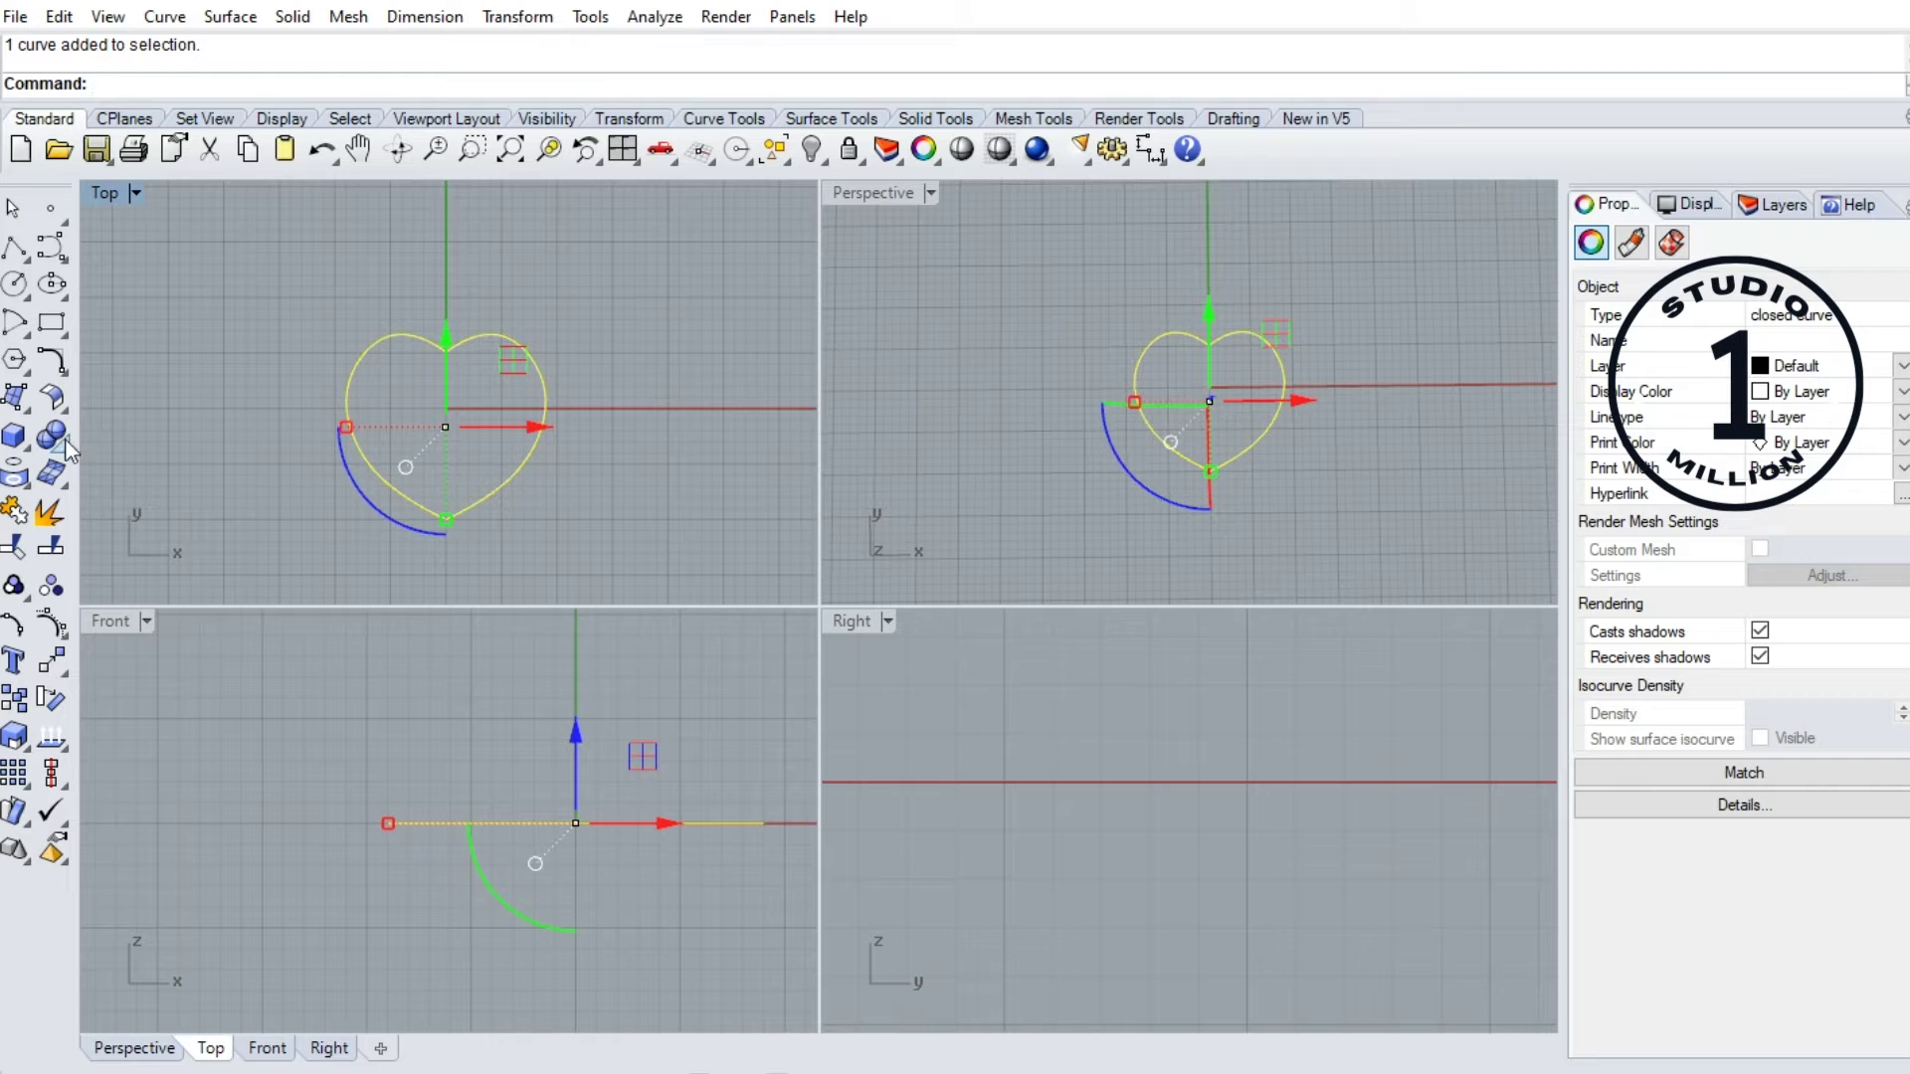
pyautogui.click(25, 448)
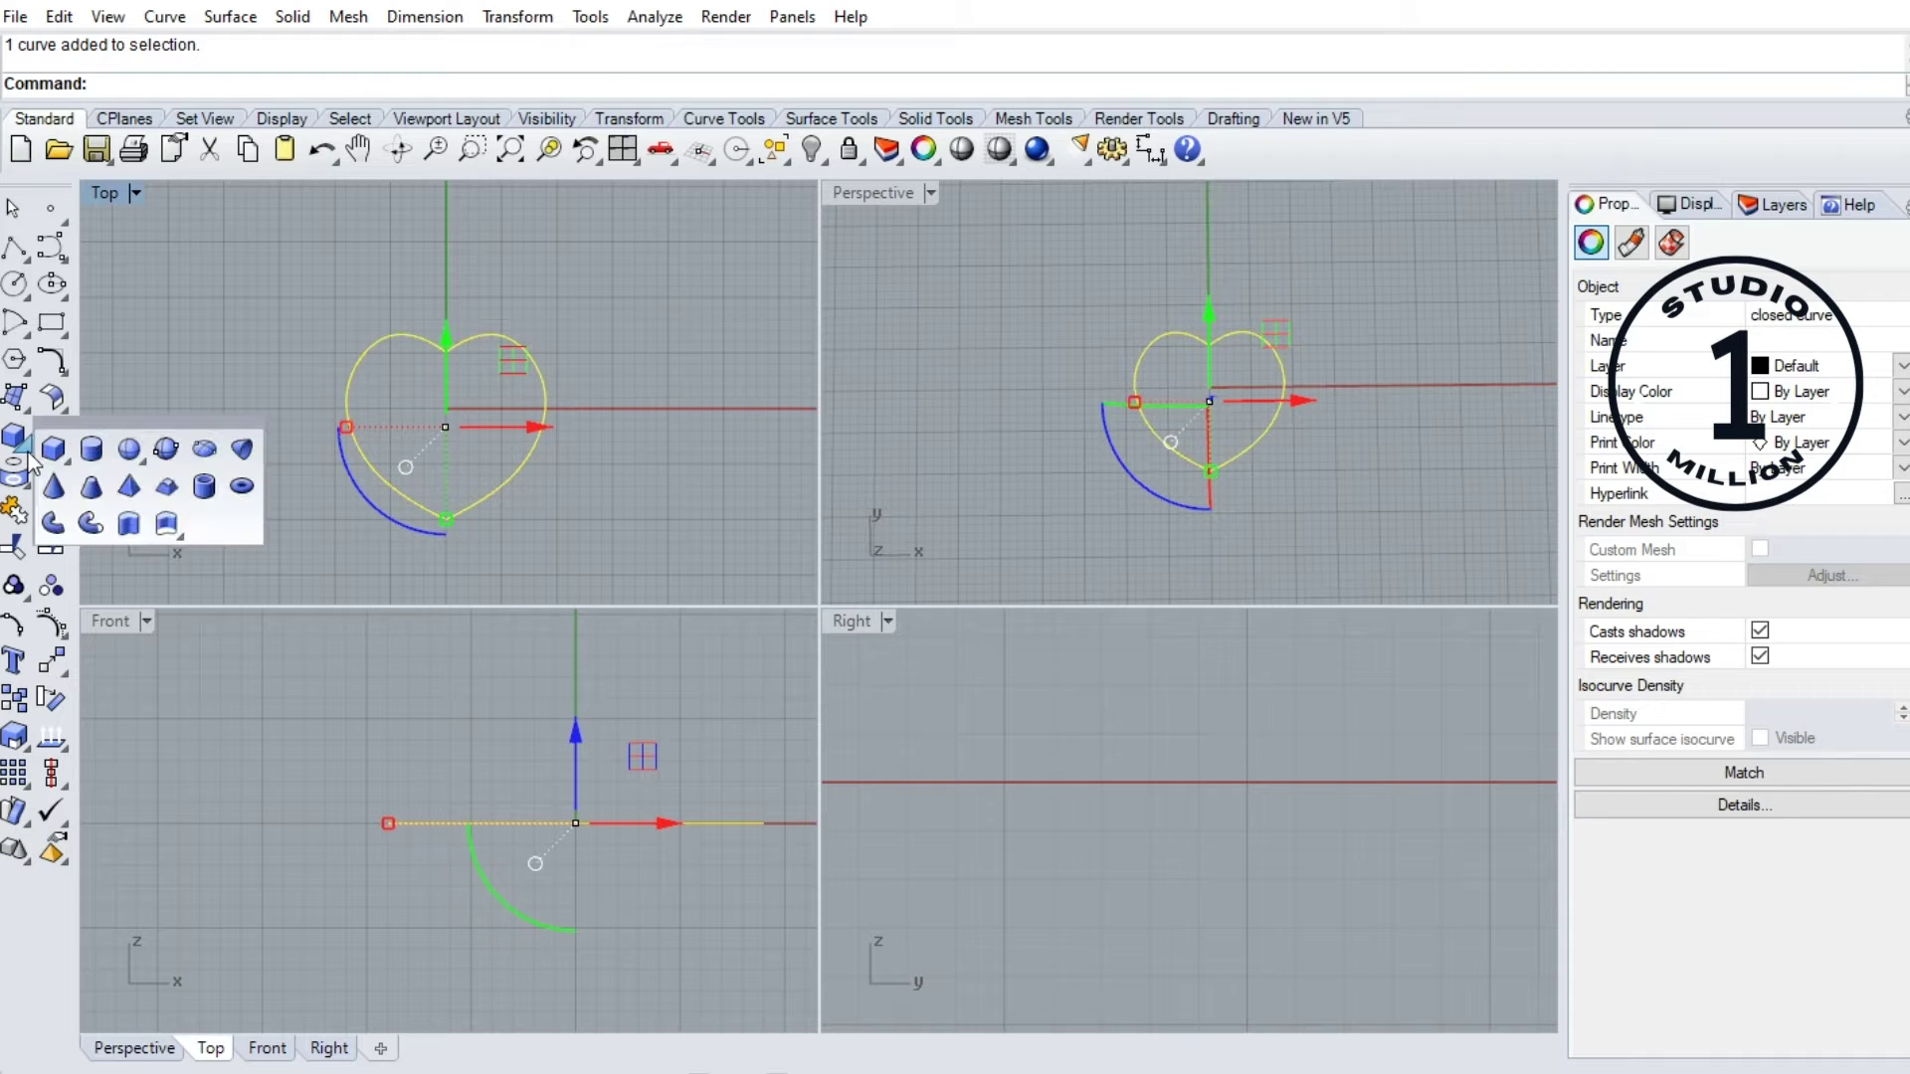
pyautogui.click(136, 523)
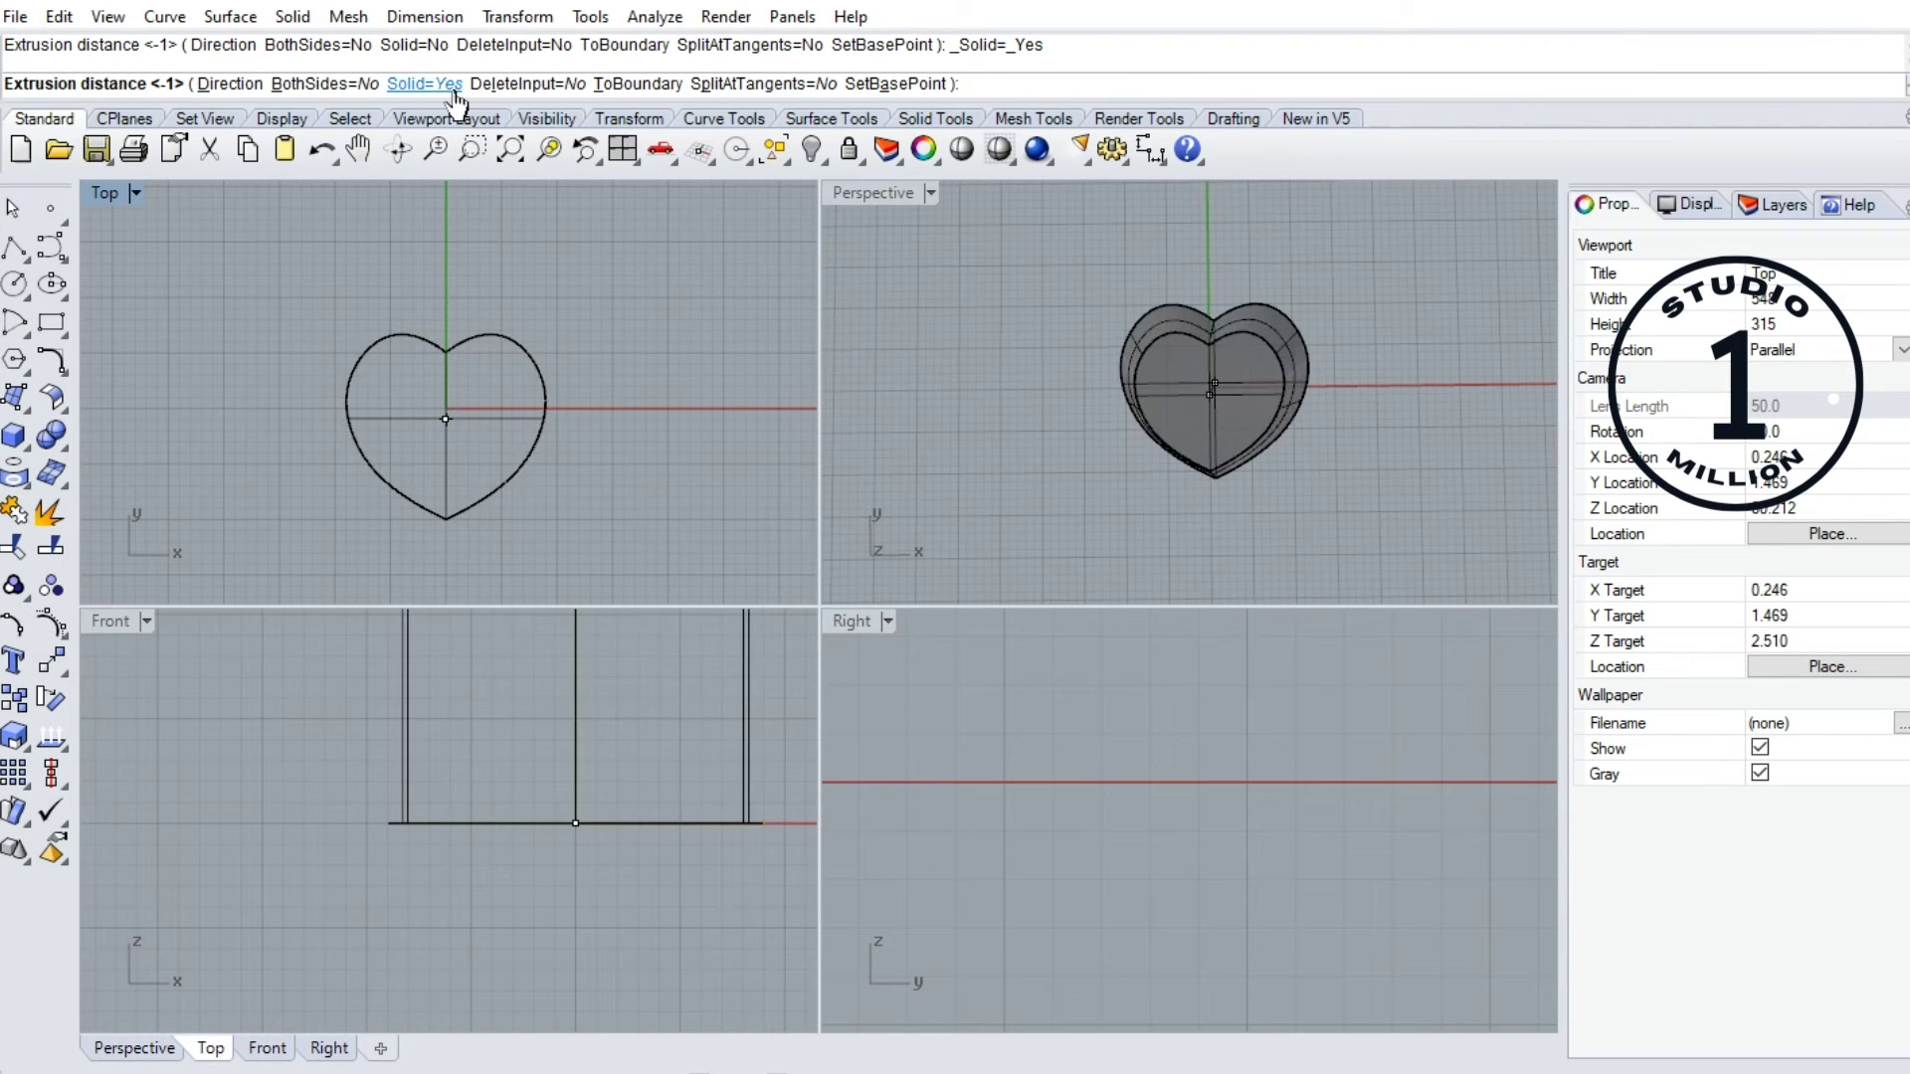
pyautogui.click(425, 84)
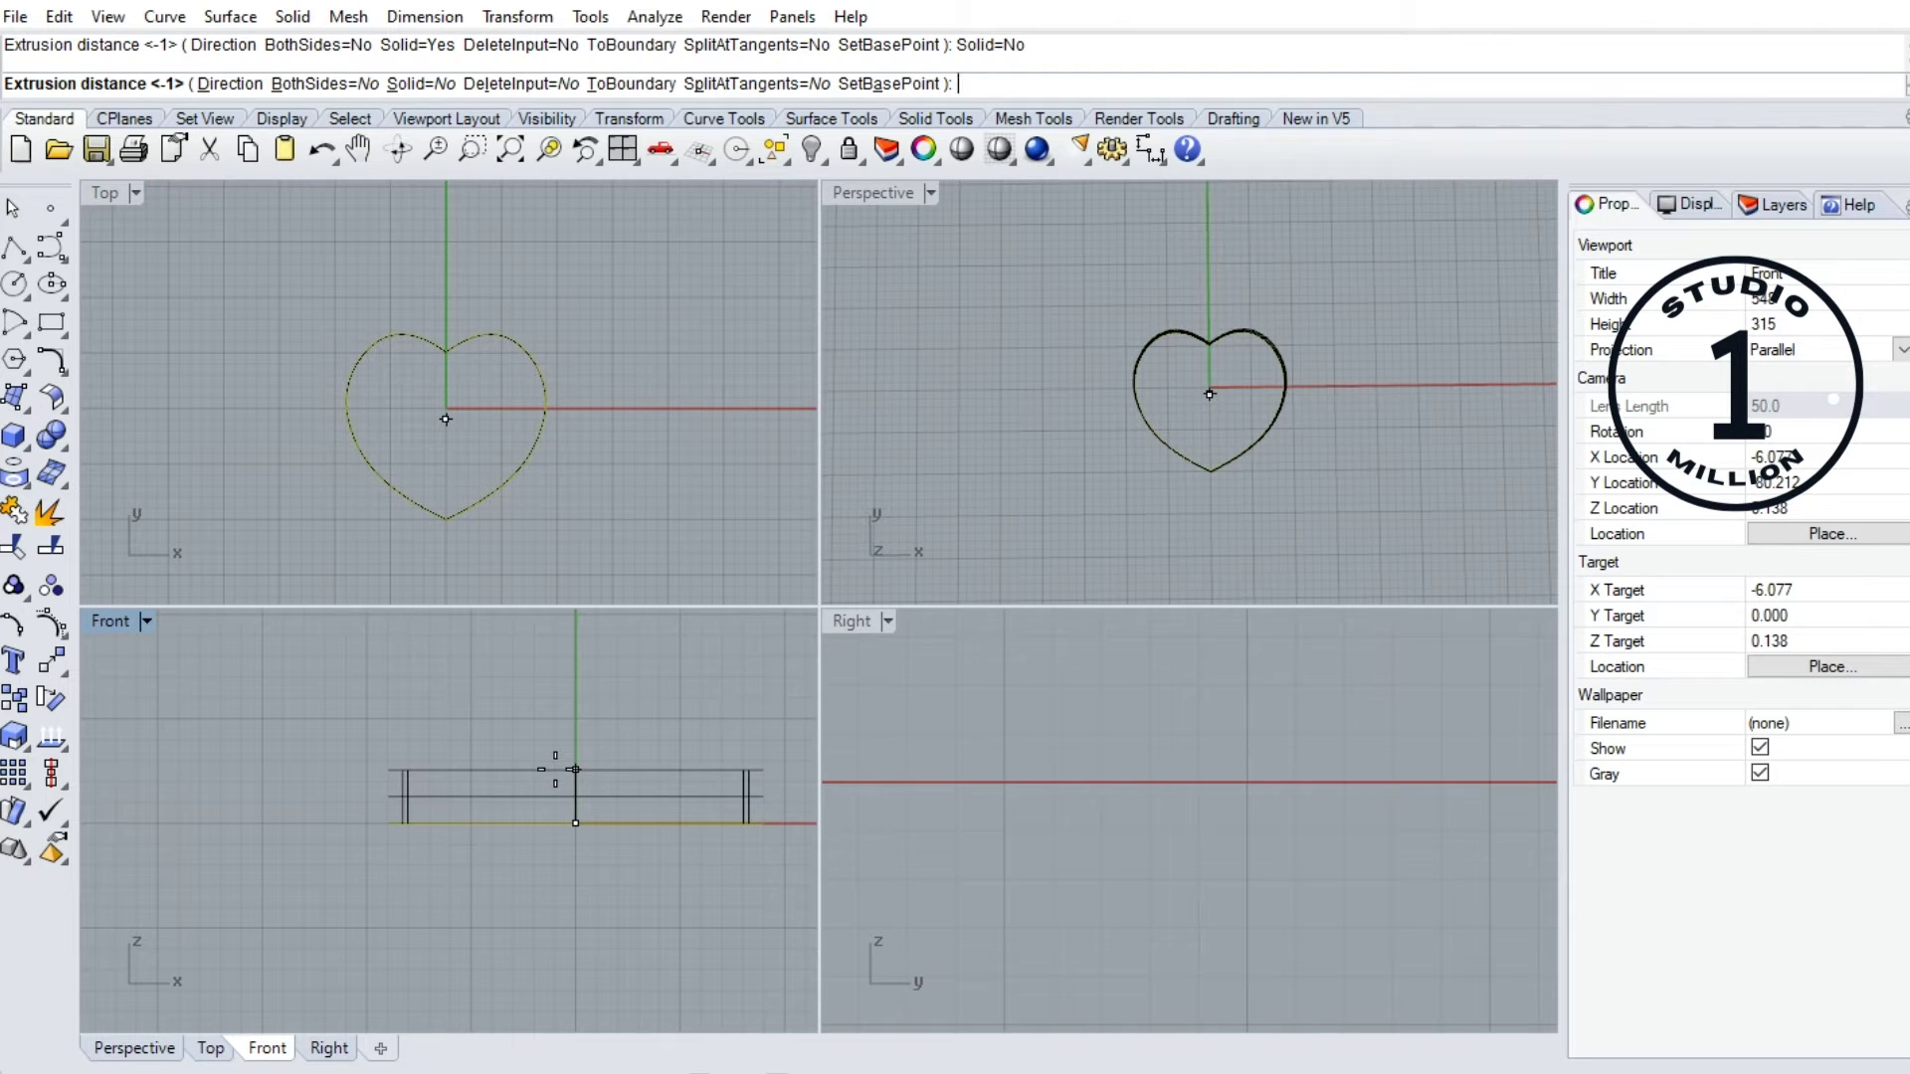
pyautogui.write('1')
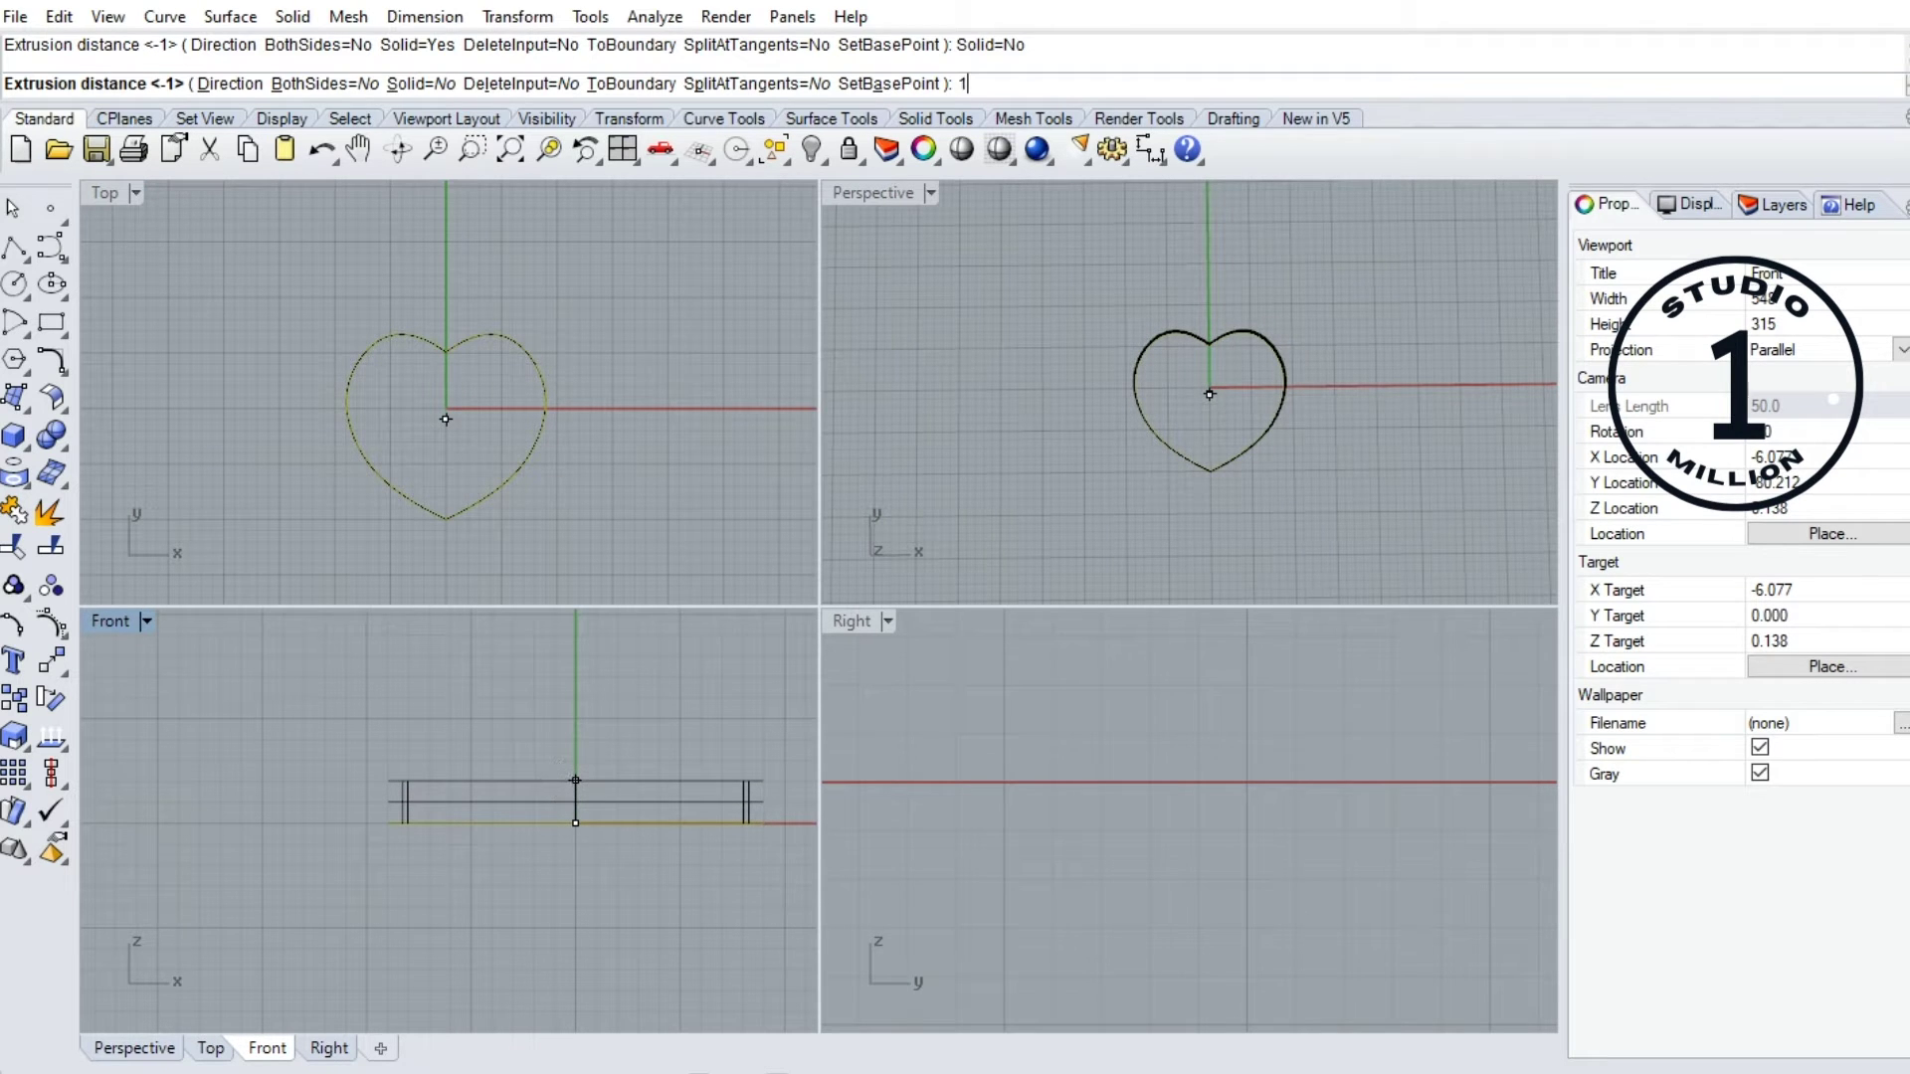
pyautogui.press('Return')
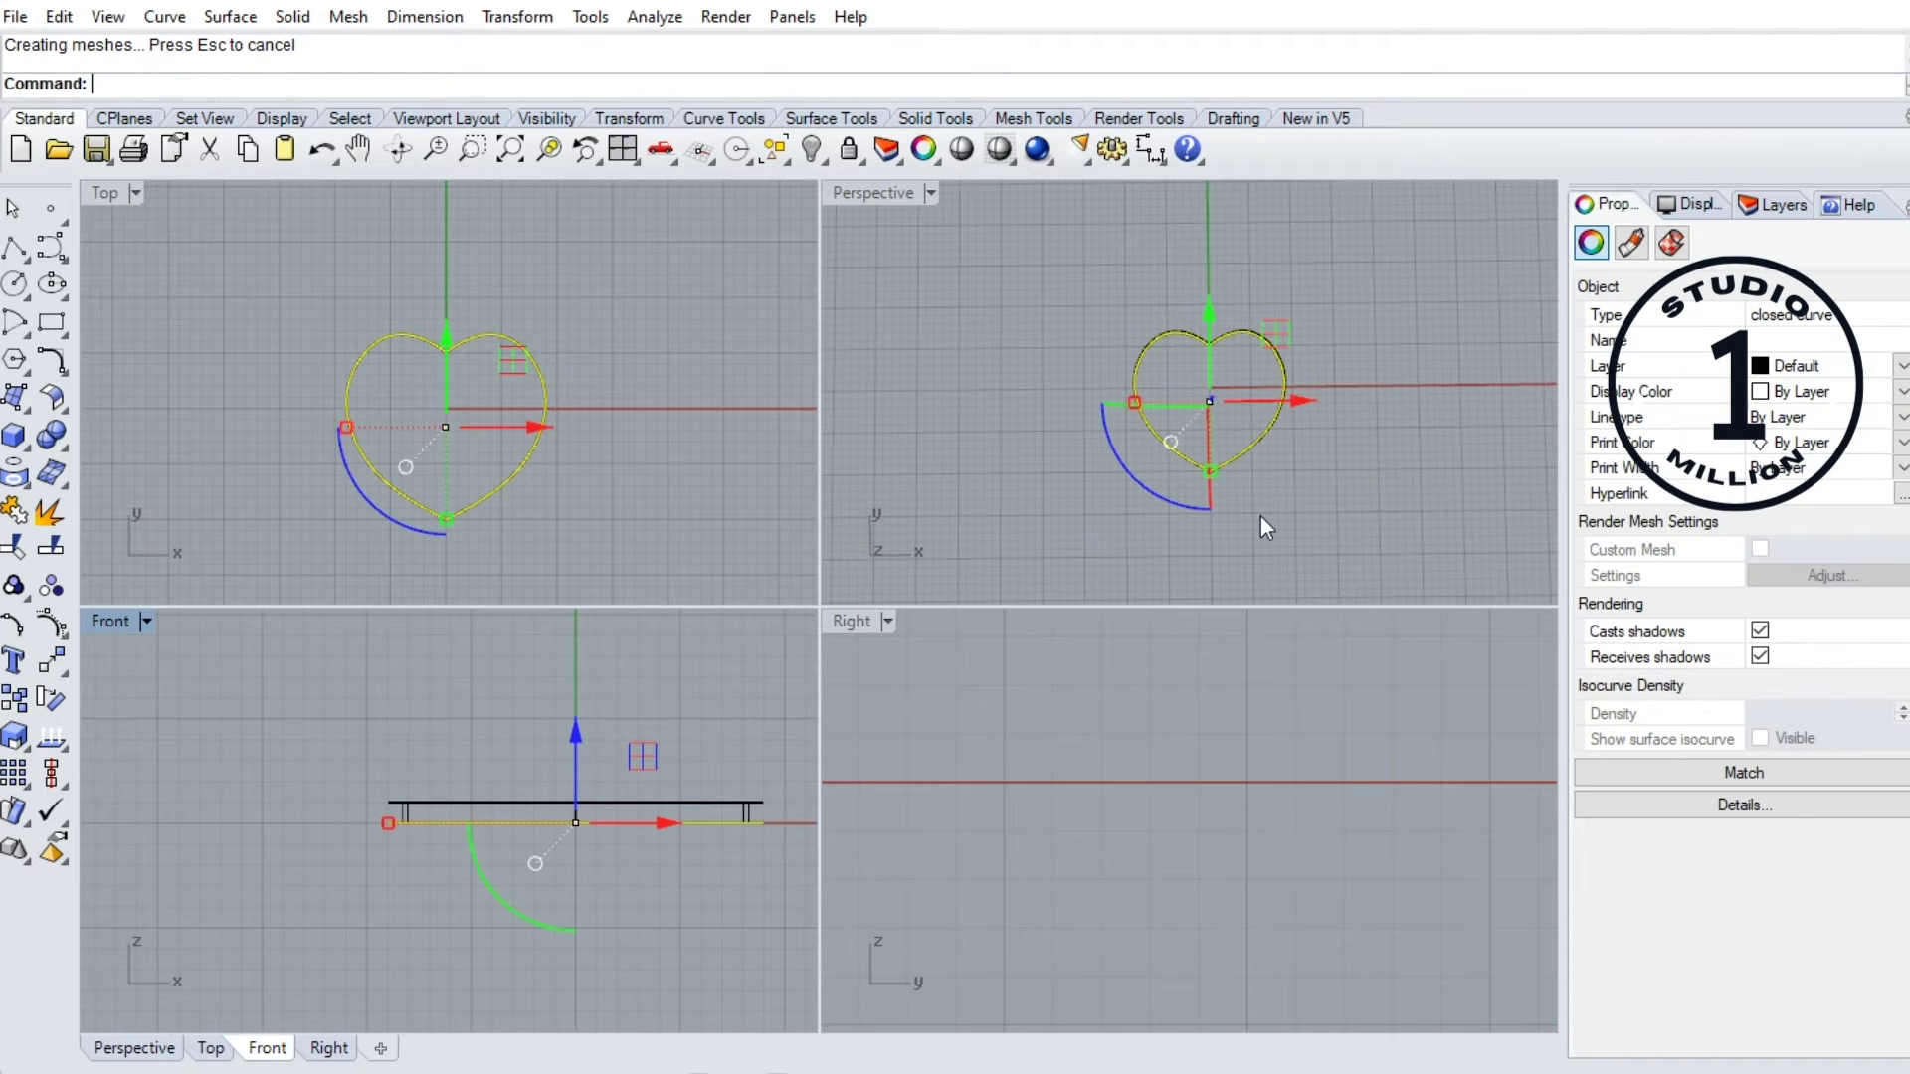
# Examine the extruded heart wall from several angles and distances in an enlarged perspective view
pyautogui.click(1012, 435)
pyautogui.moveTo(1013, 436); pyautogui.dragTo(953, 191, button='right')
pyautogui.doubleClick(870, 192)
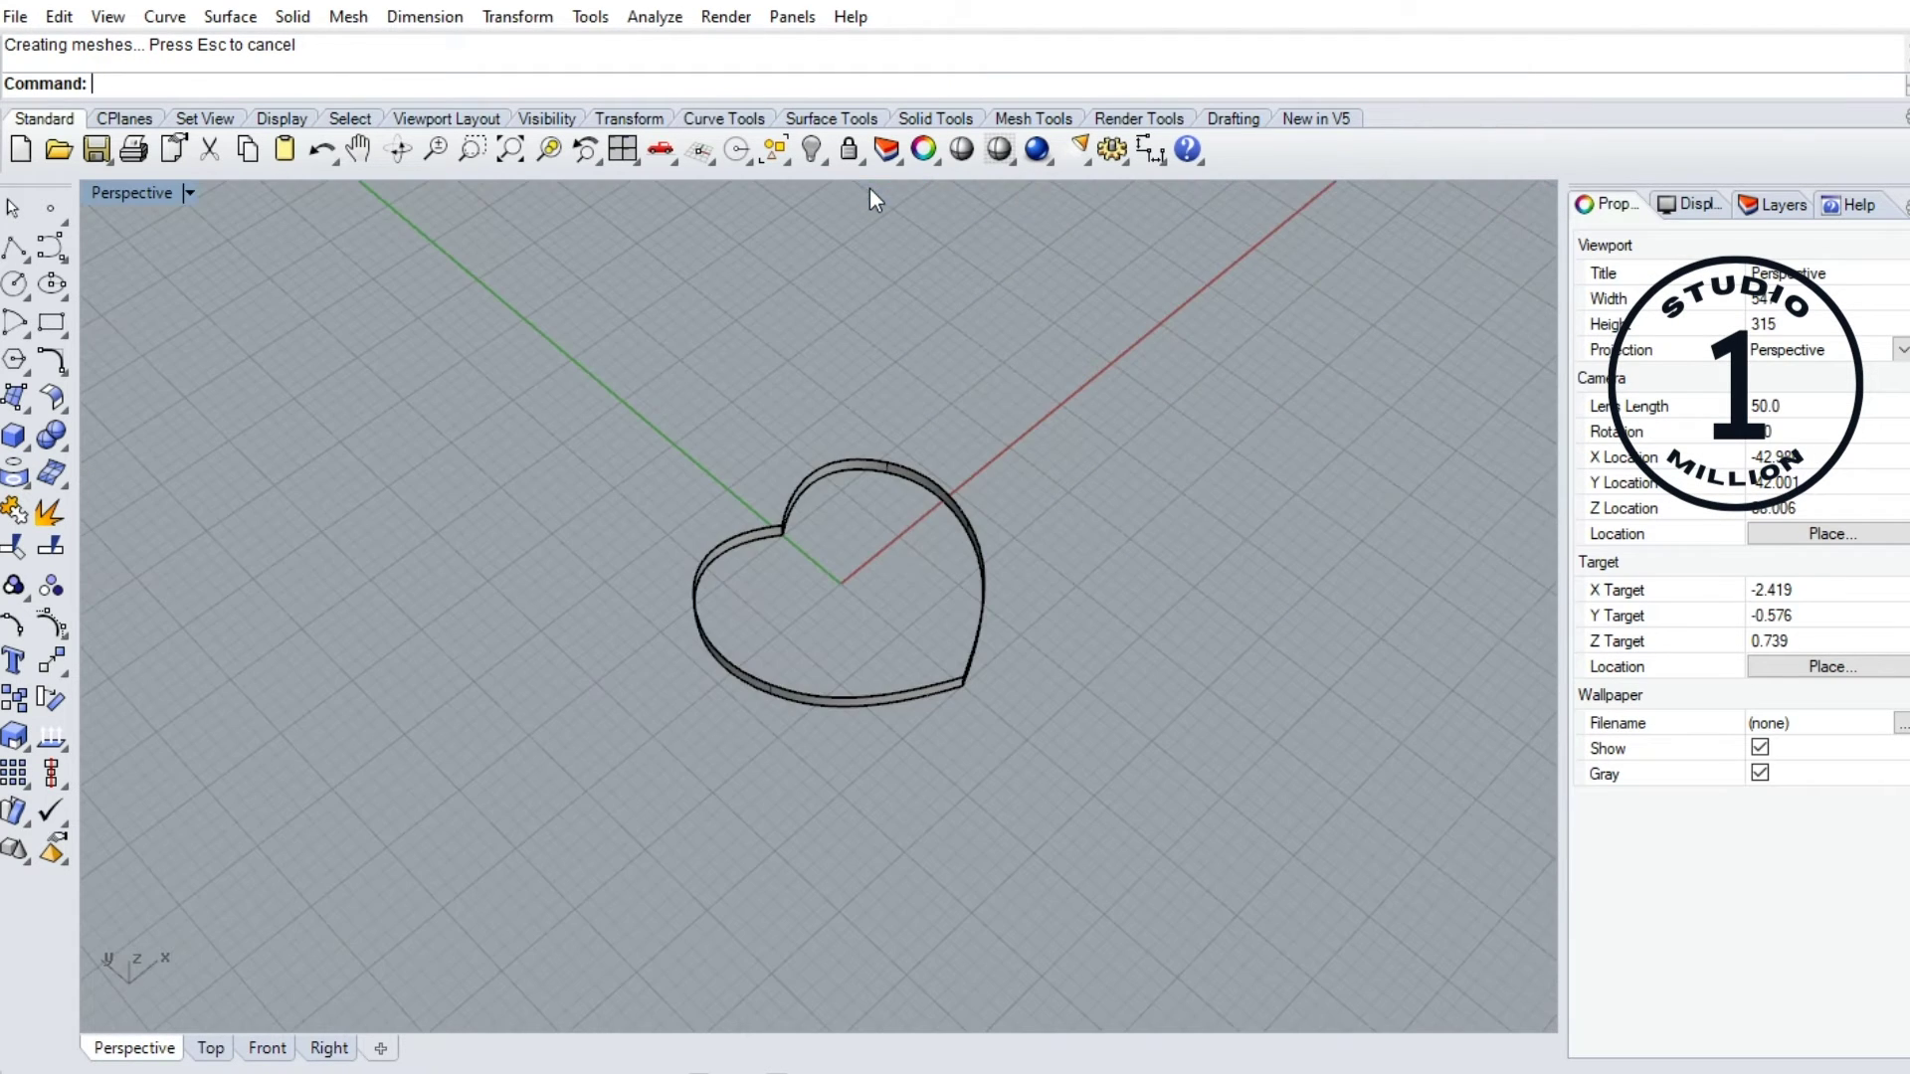
pyautogui.moveTo(898, 586); pyautogui.dragTo(893, 534, button='right')
pyautogui.scroll(3, 837, 642)
pyautogui.moveTo(852, 711); pyautogui.dragTo(915, 734, button='right')
pyautogui.scroll(-4, 874, 579)
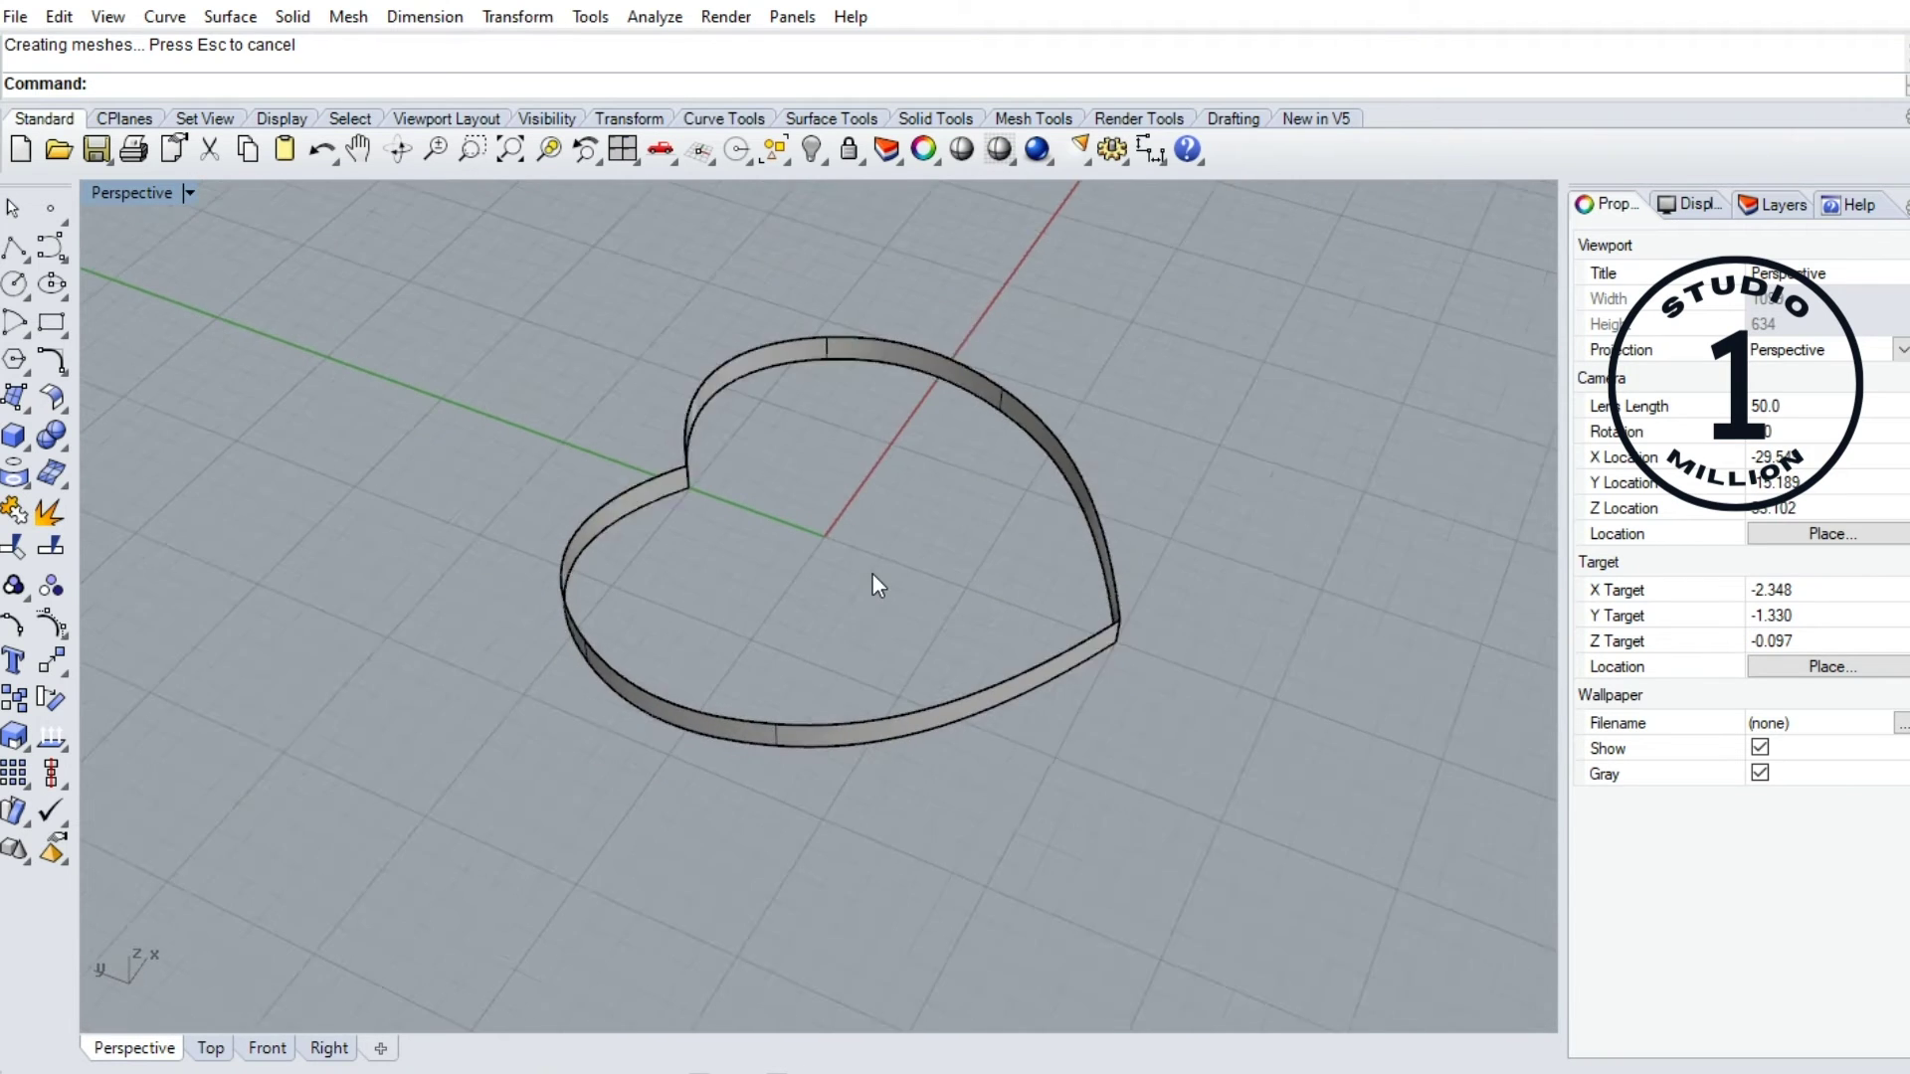
pyautogui.moveTo(714, 611); pyautogui.dragTo(831, 563, button='right')
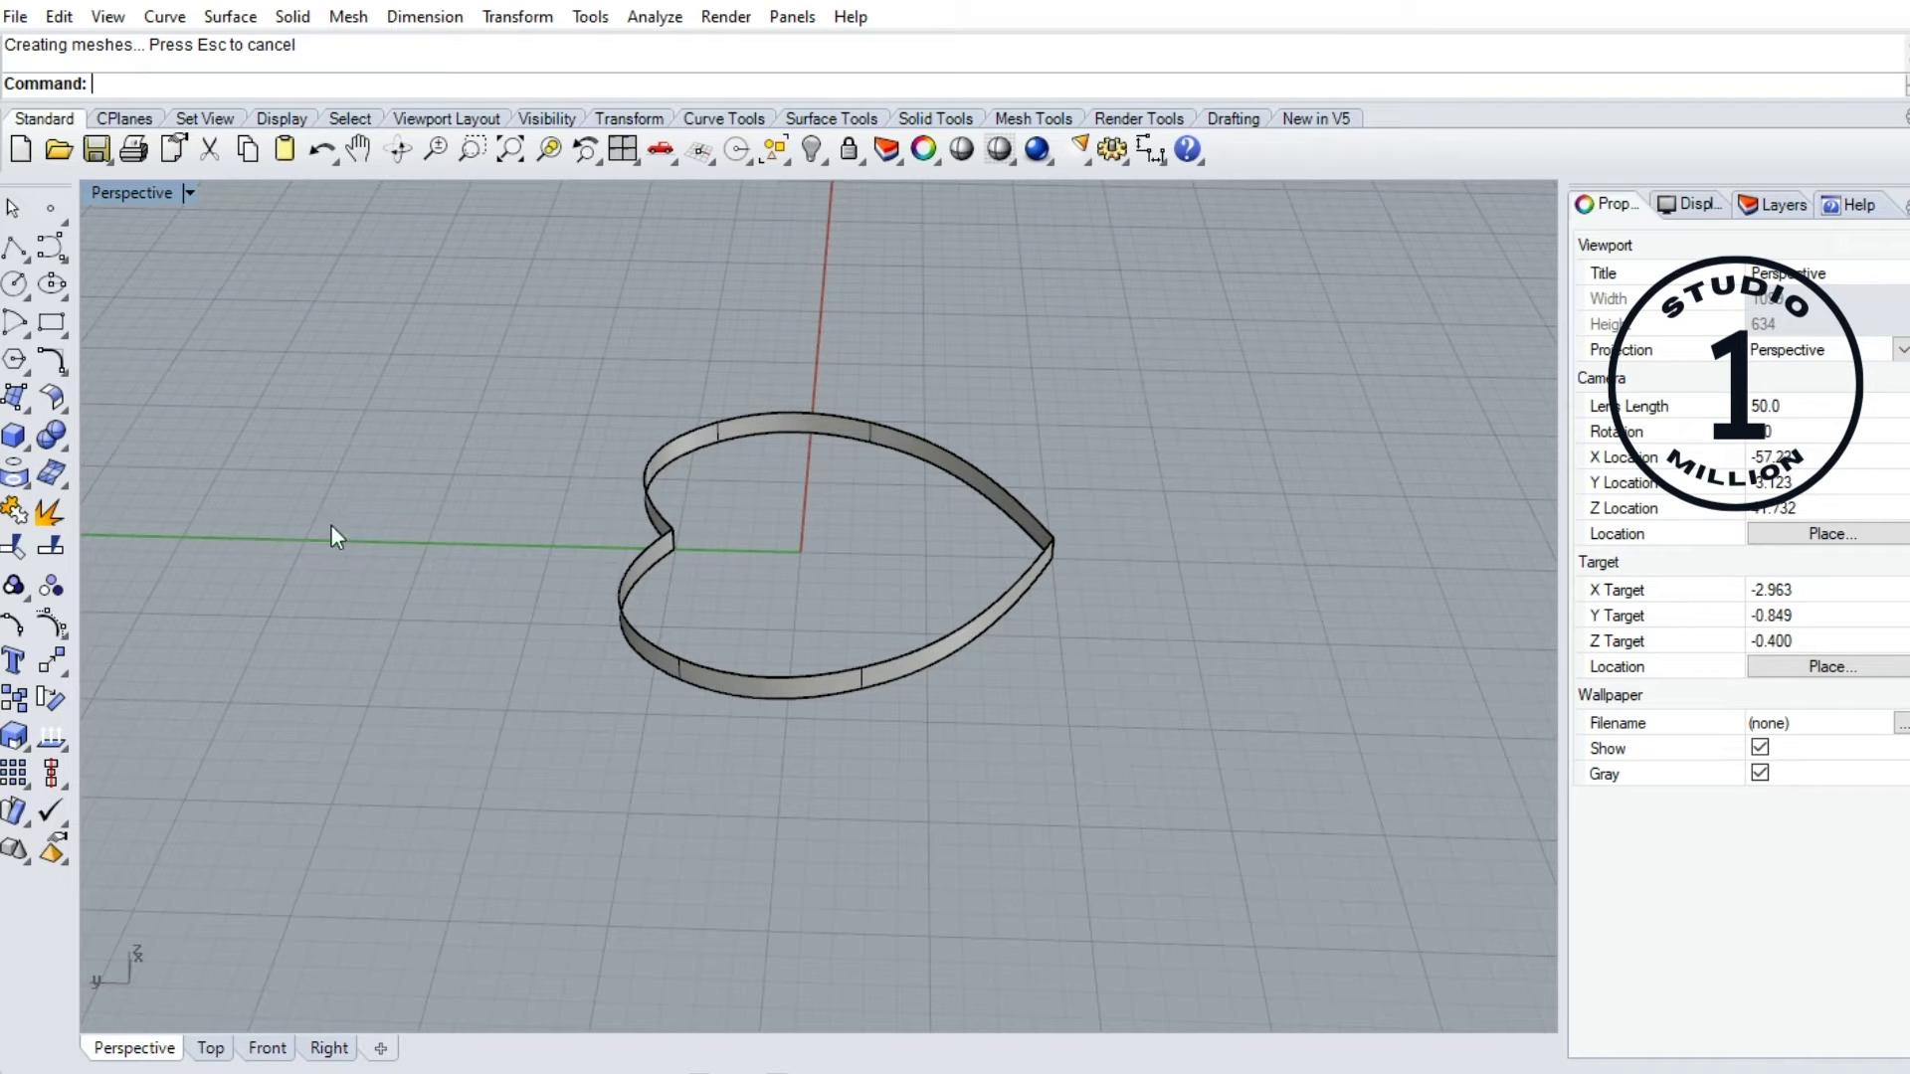
# Create a Patch surface through the wall's two upper edges, using 10 U and V spans, adjusted tangency and automatic trim, previewing it first
pyautogui.click(27, 410)
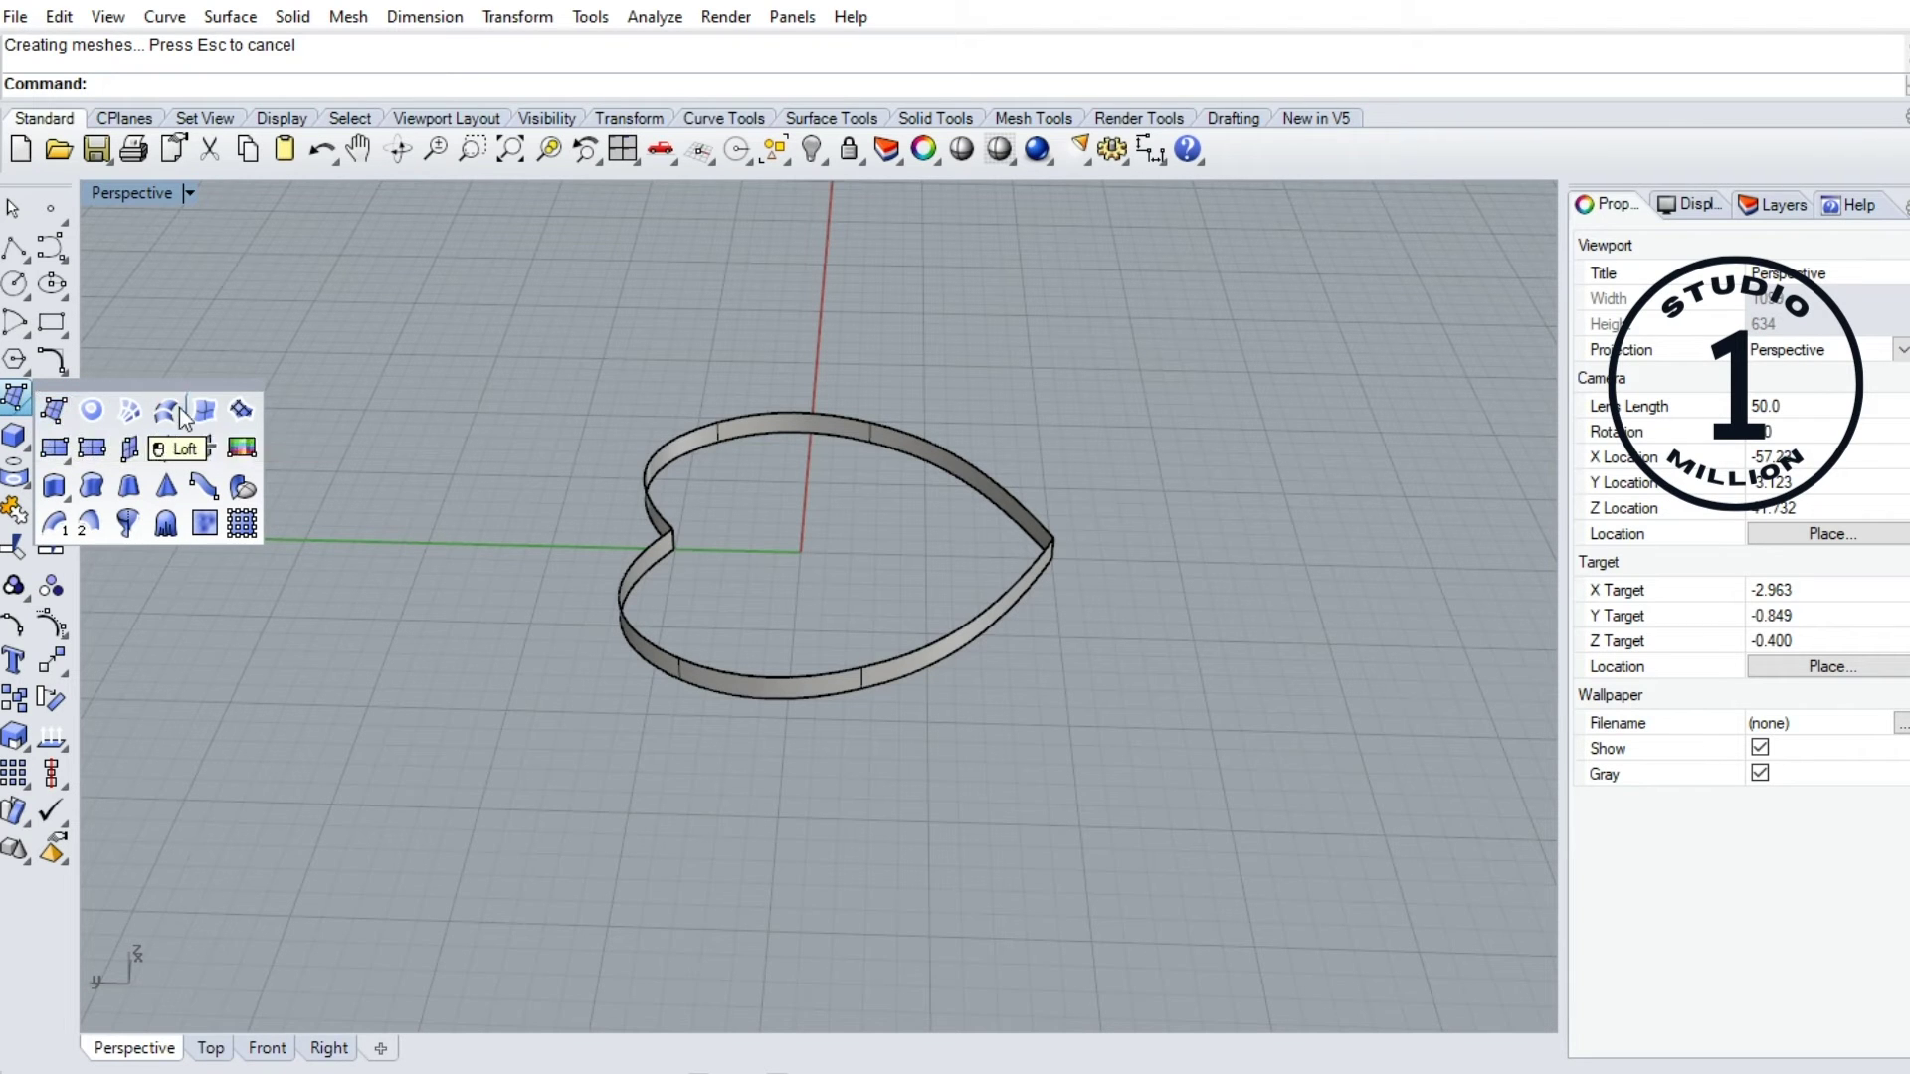
pyautogui.click(244, 419)
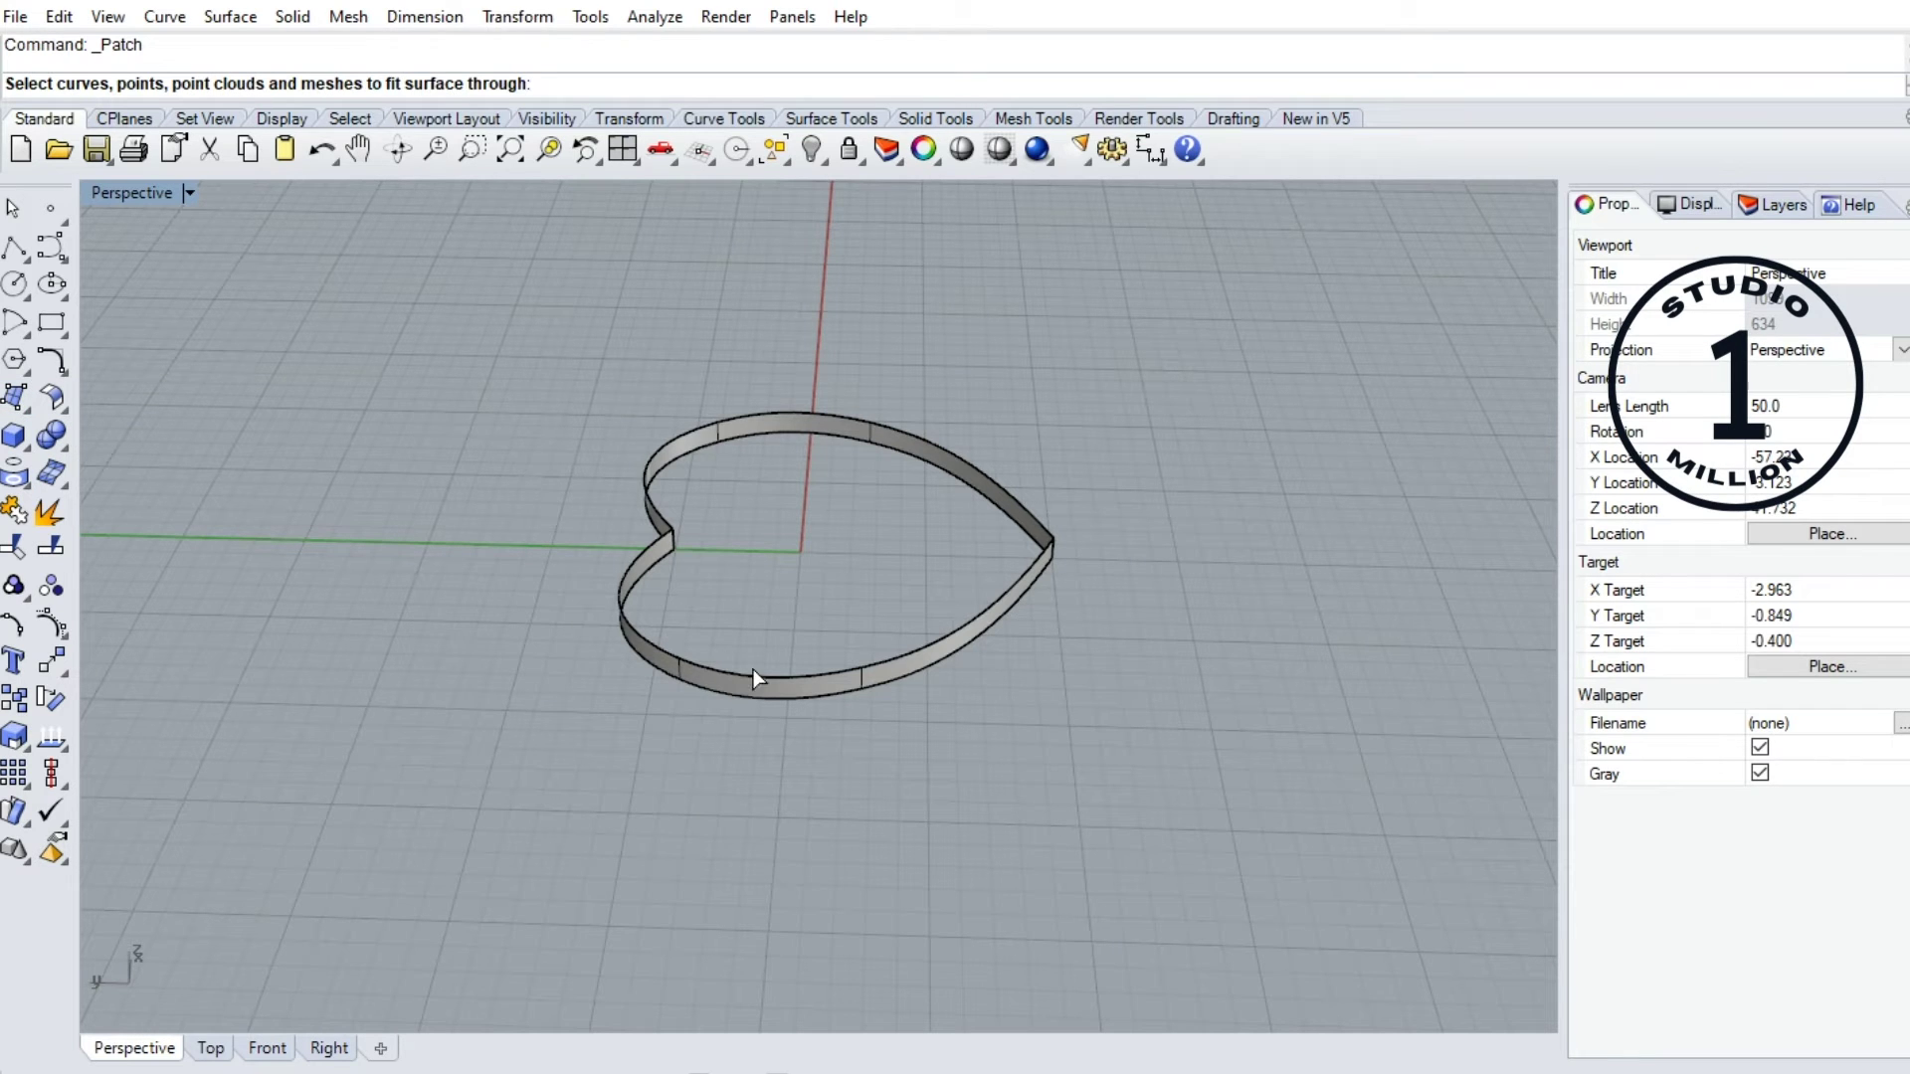
pyautogui.click(793, 674)
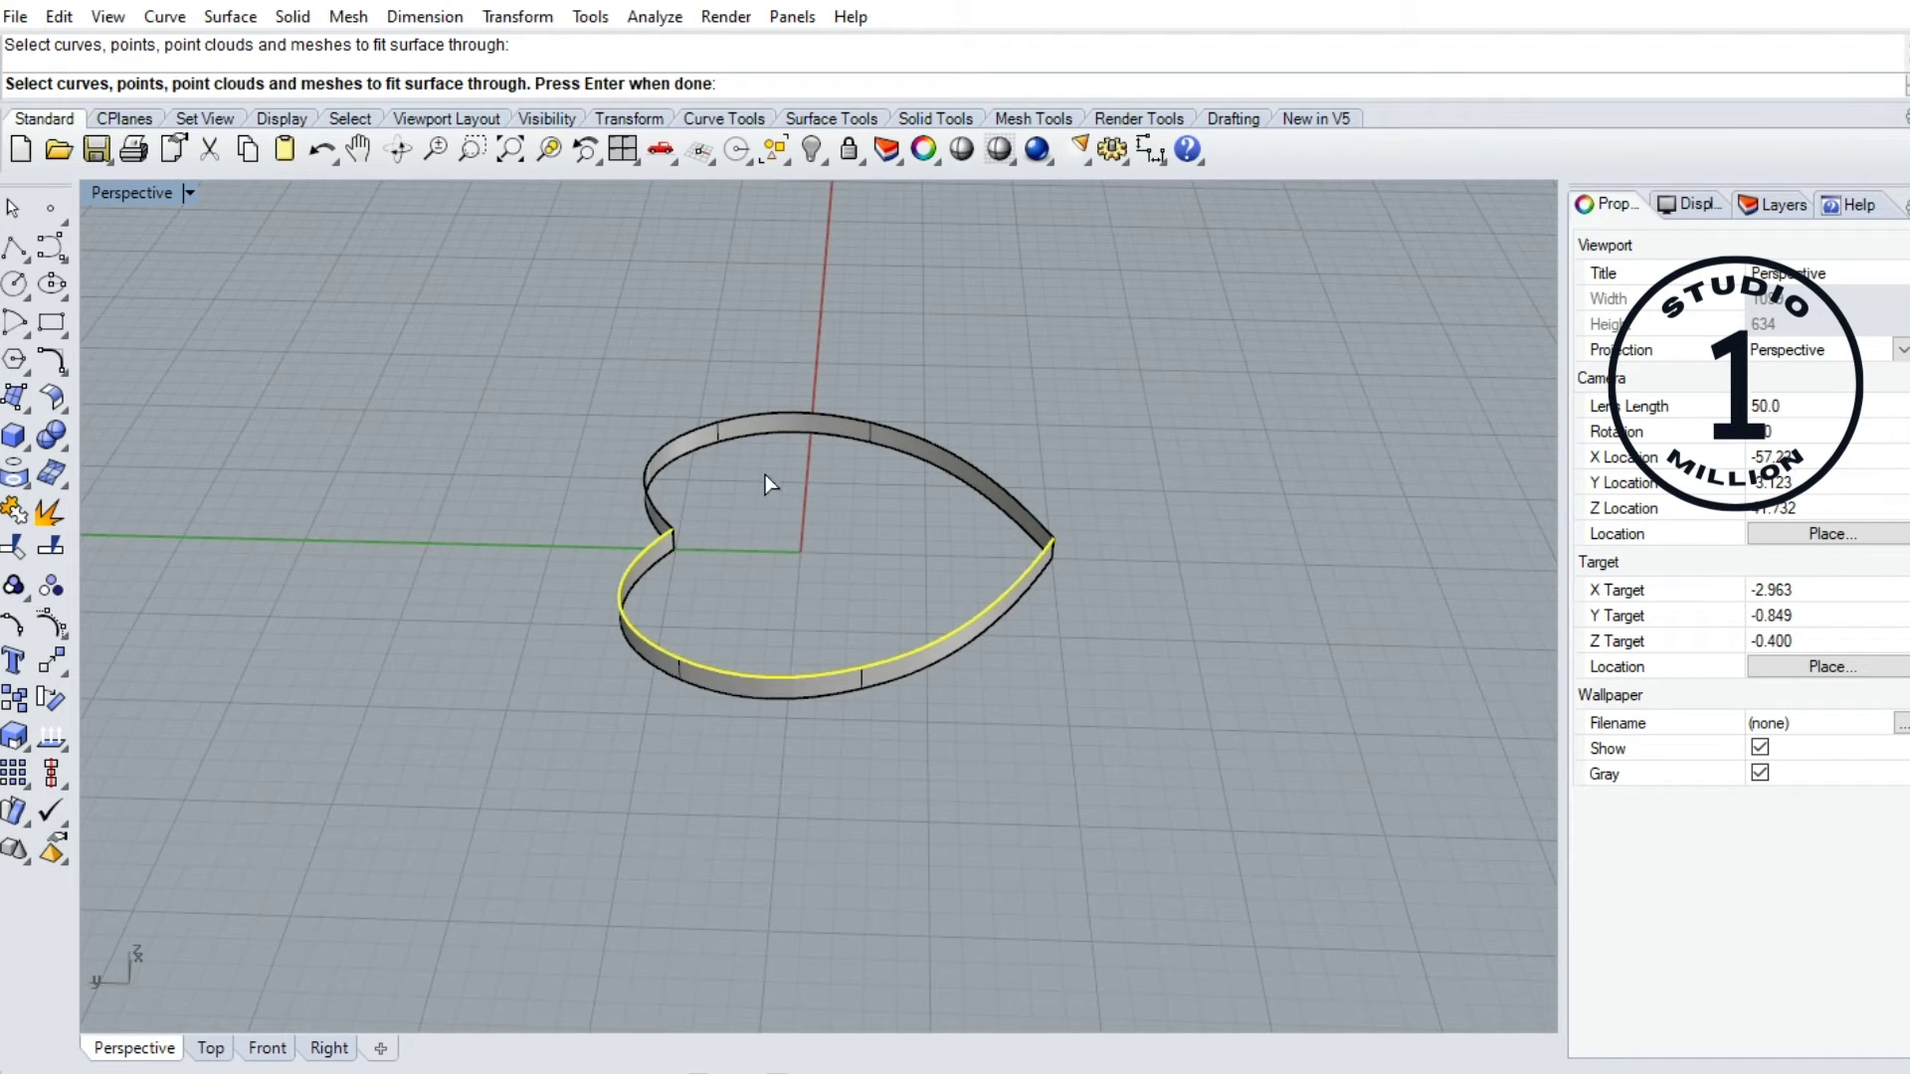
pyautogui.click(767, 418)
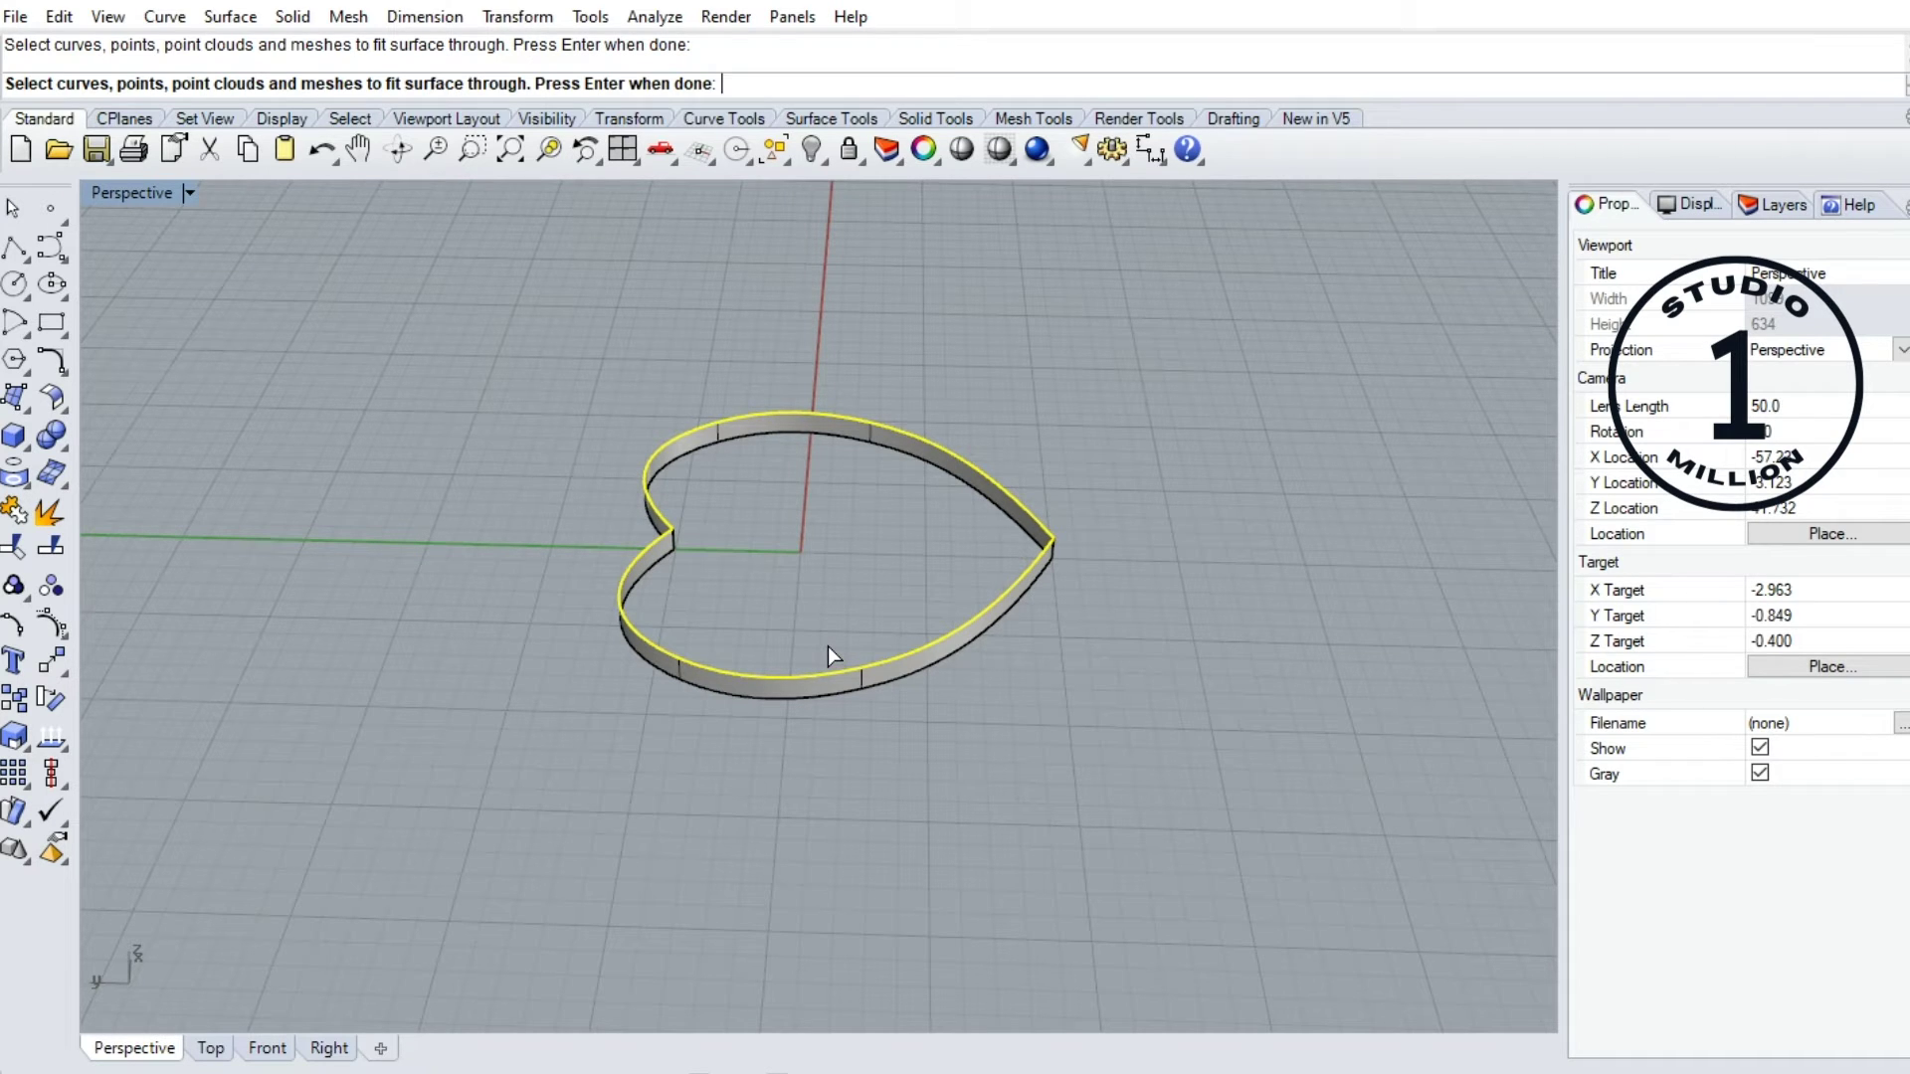
pyautogui.press('Return')
pyautogui.moveTo(372, 545); pyautogui.dragTo(402, 399)
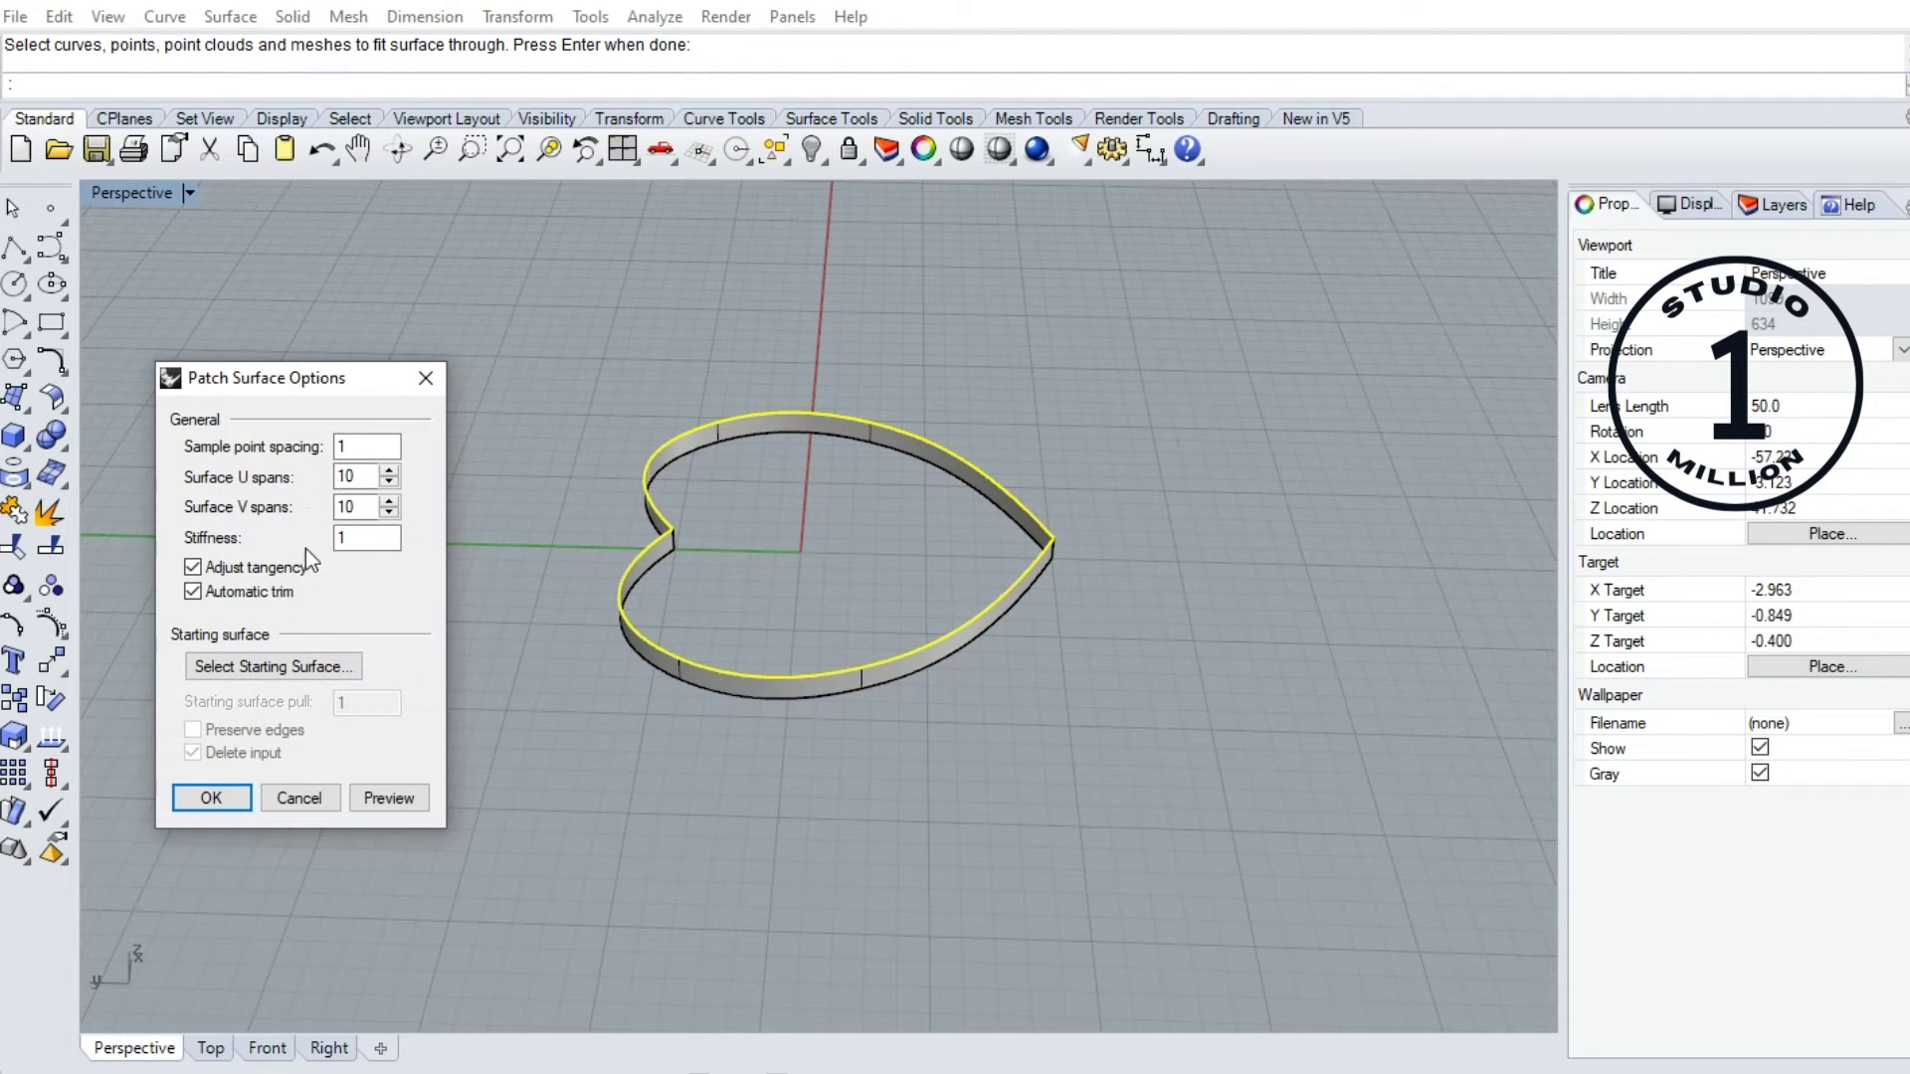
pyautogui.click(396, 803)
pyautogui.moveTo(647, 777); pyautogui.dragTo(780, 810, button='right')
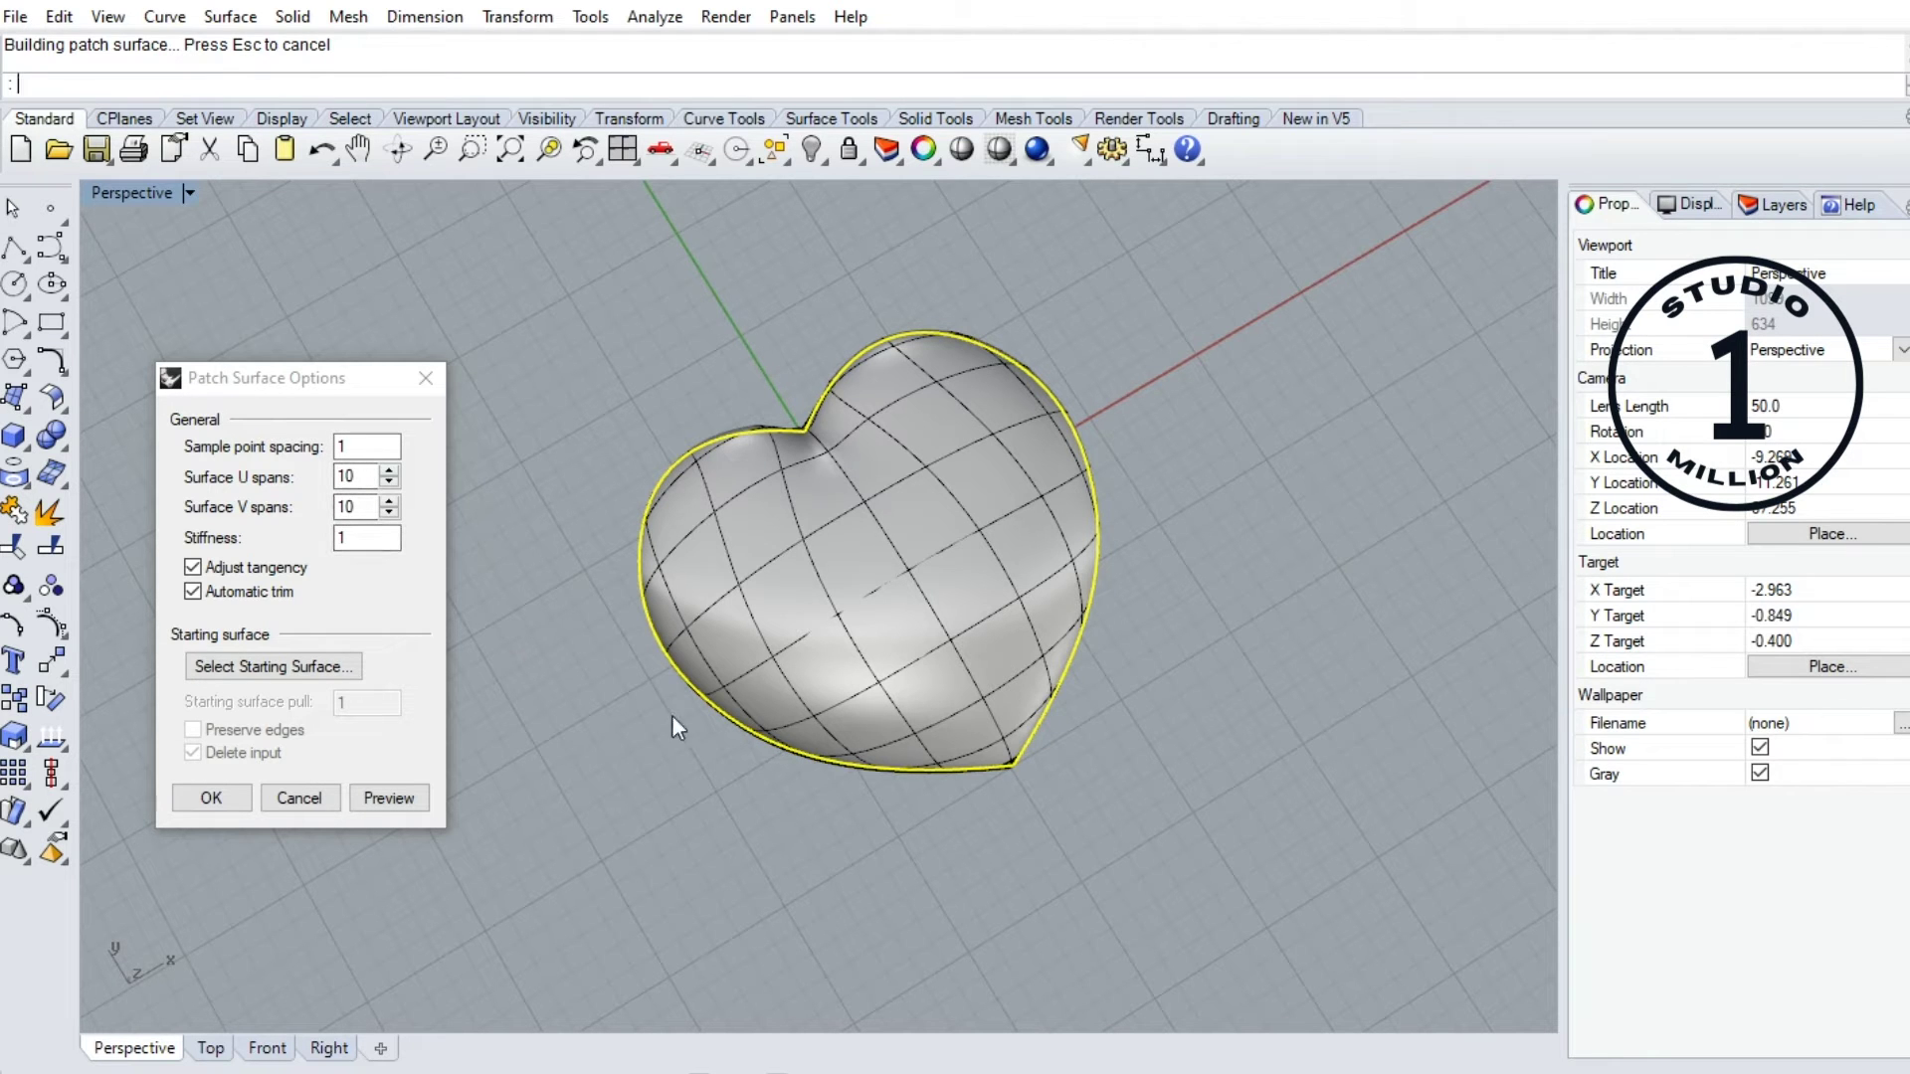
pyautogui.moveTo(627, 718); pyautogui.dragTo(618, 619, button='right')
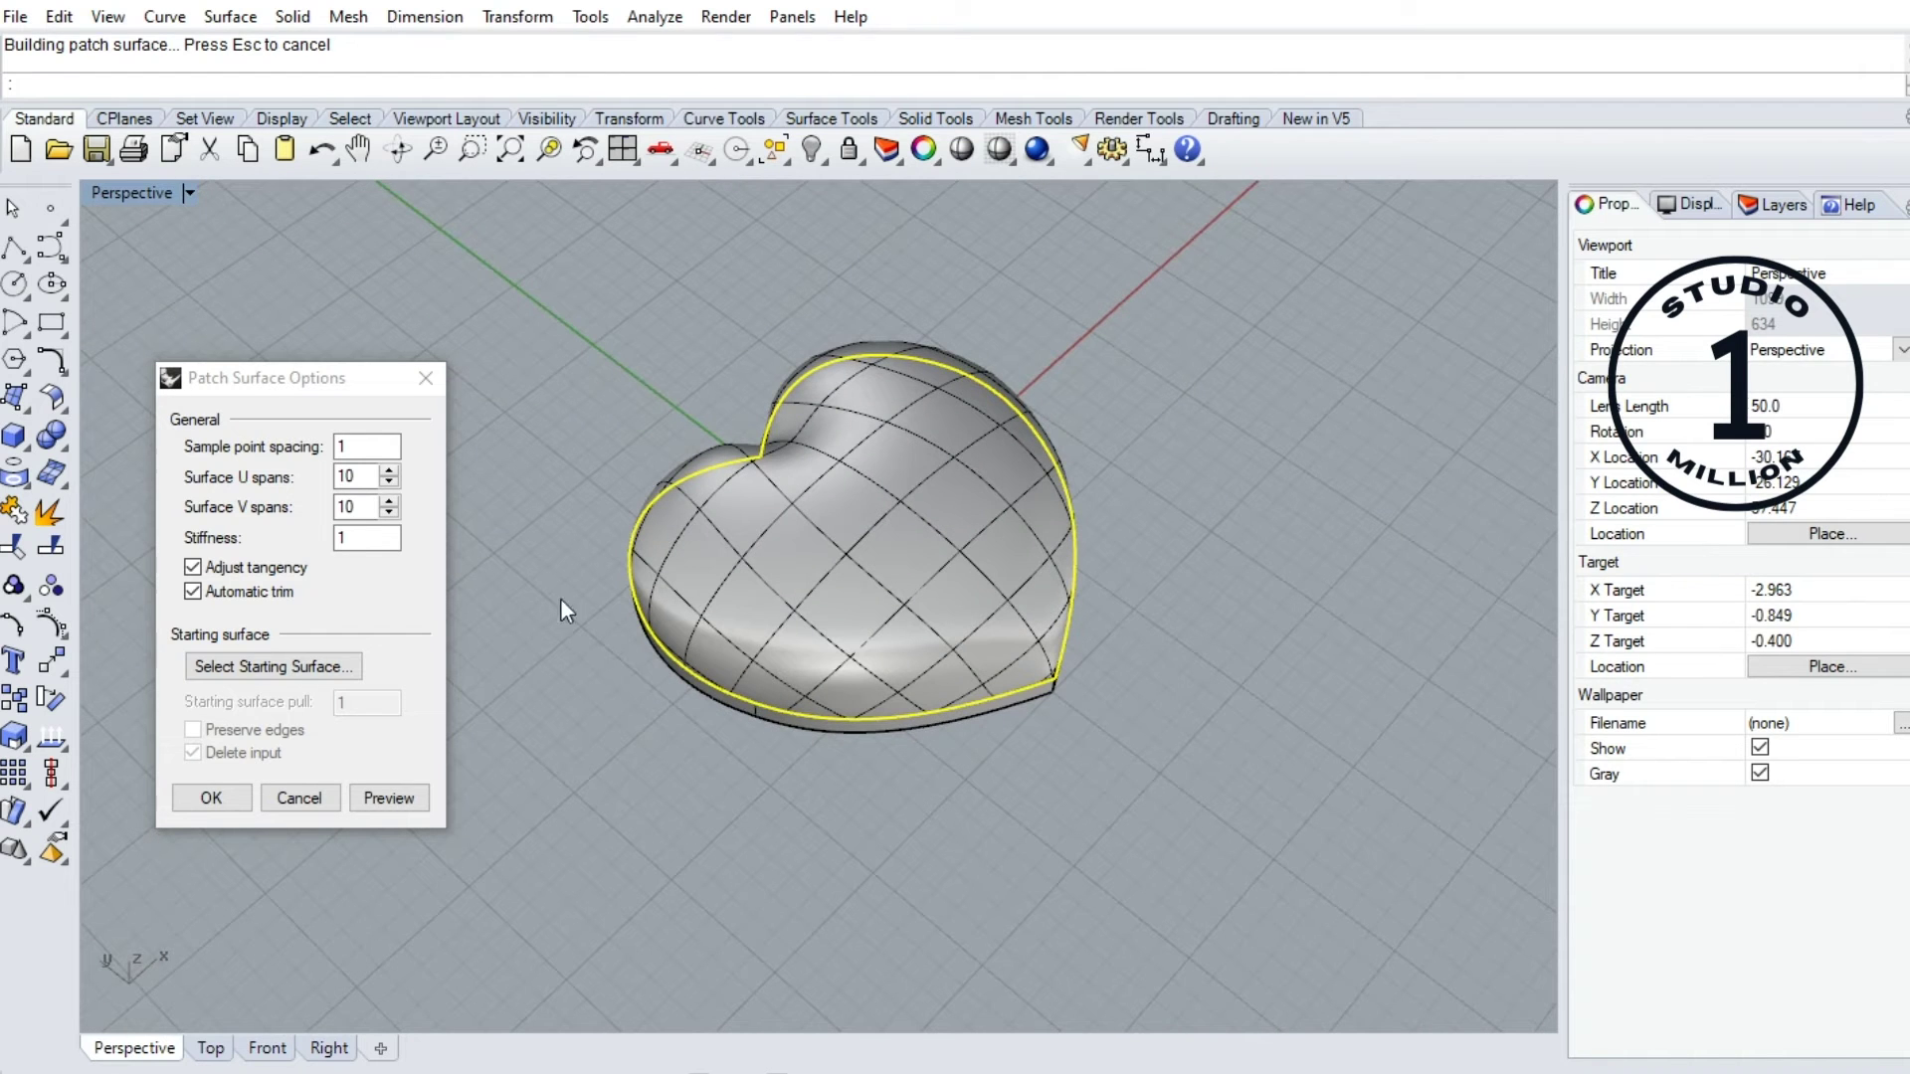
pyautogui.click(211, 799)
# Try to join the domed patch surface with the extruded heart wall beneath it
pyautogui.moveTo(678, 808); pyautogui.dragTo(1001, 595, button='right')
pyautogui.scroll(5, 684, 440)
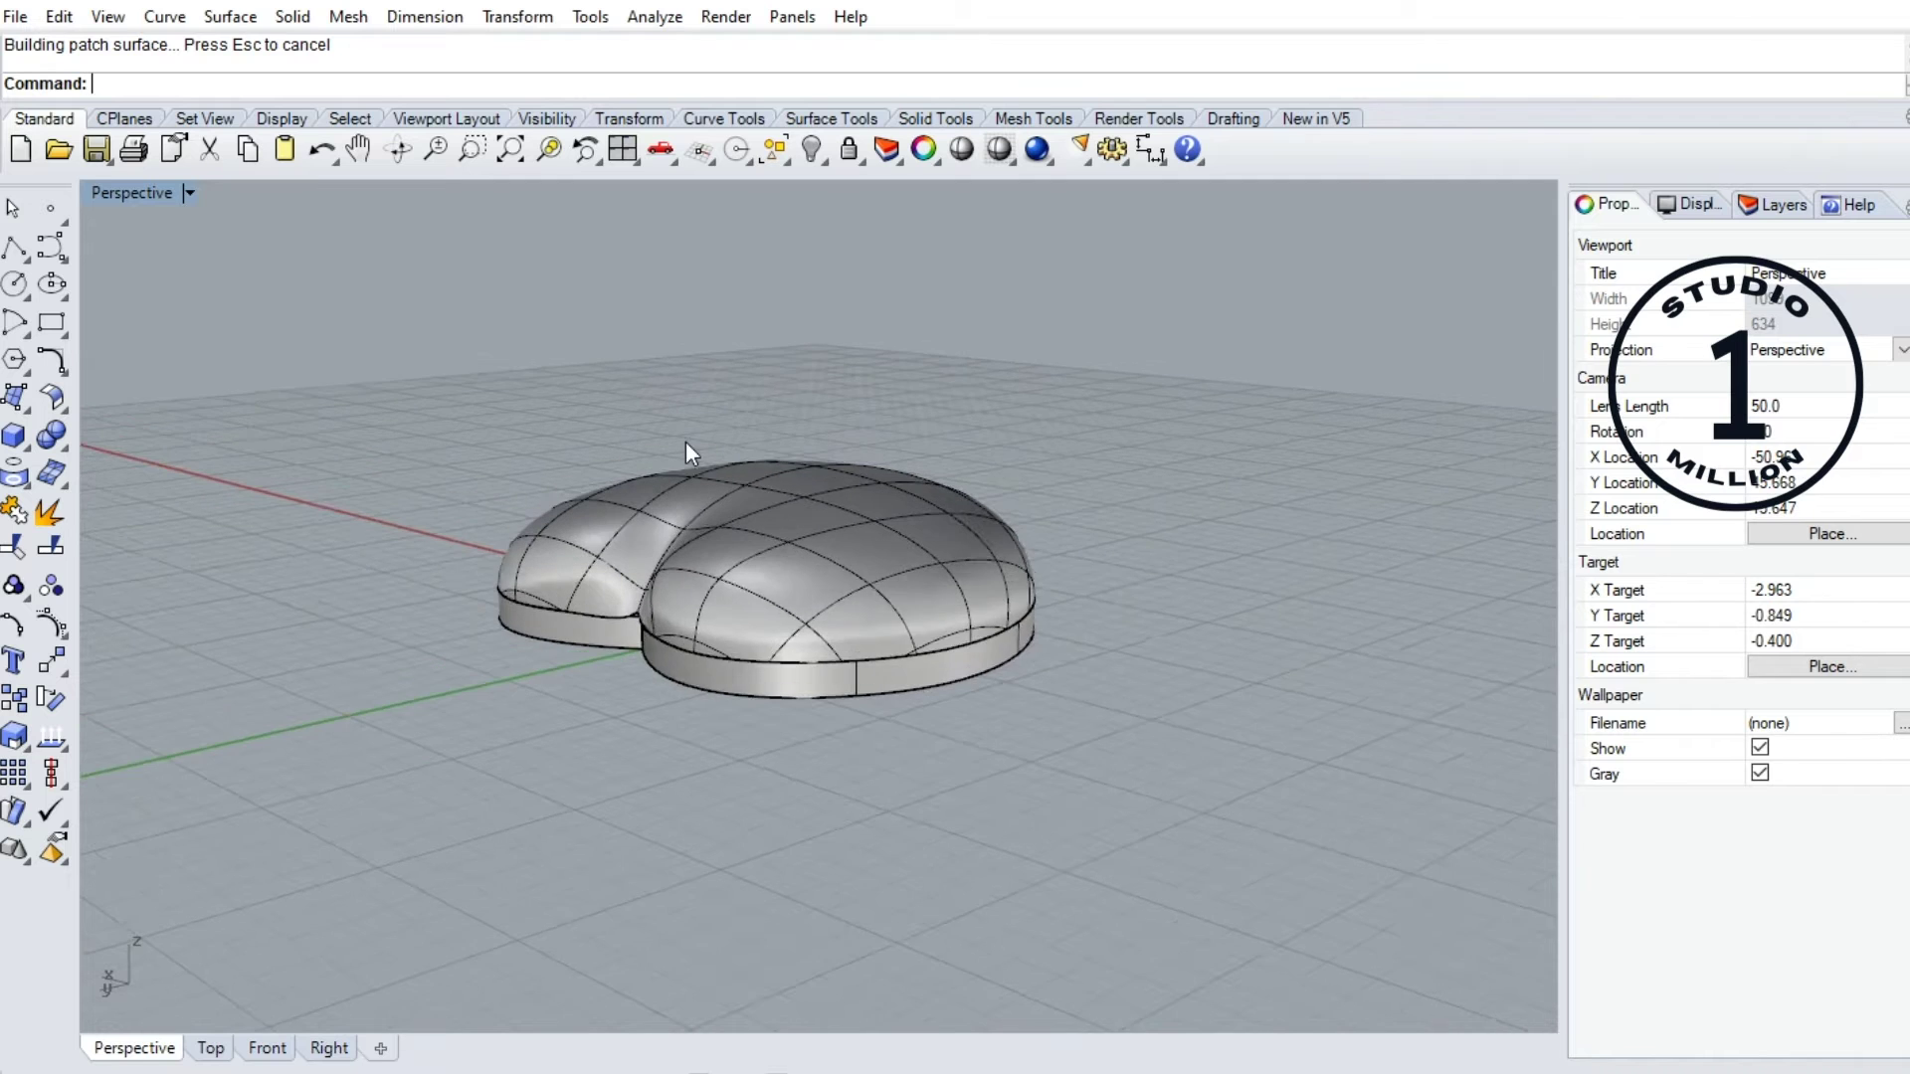
pyautogui.moveTo(714, 467); pyautogui.dragTo(923, 631, button='right')
pyautogui.click(922, 633)
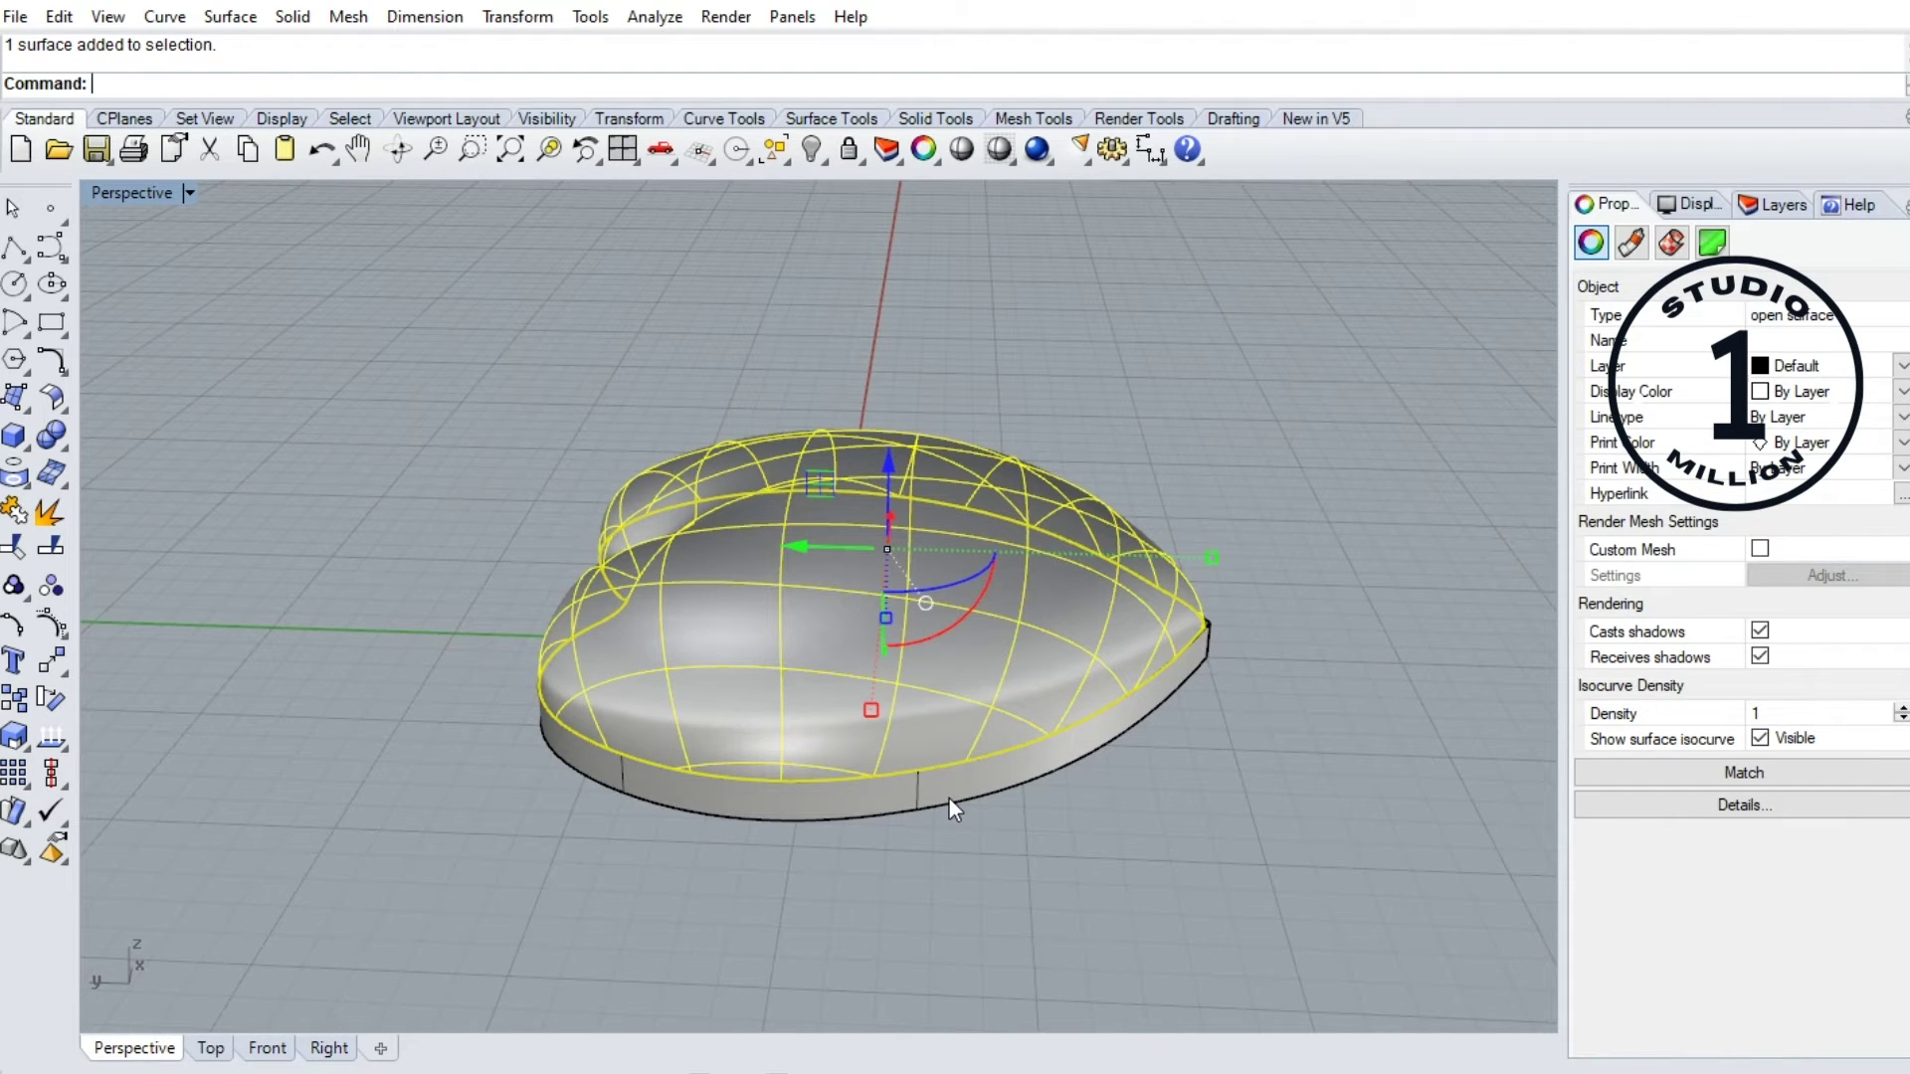
pyautogui.click(949, 798)
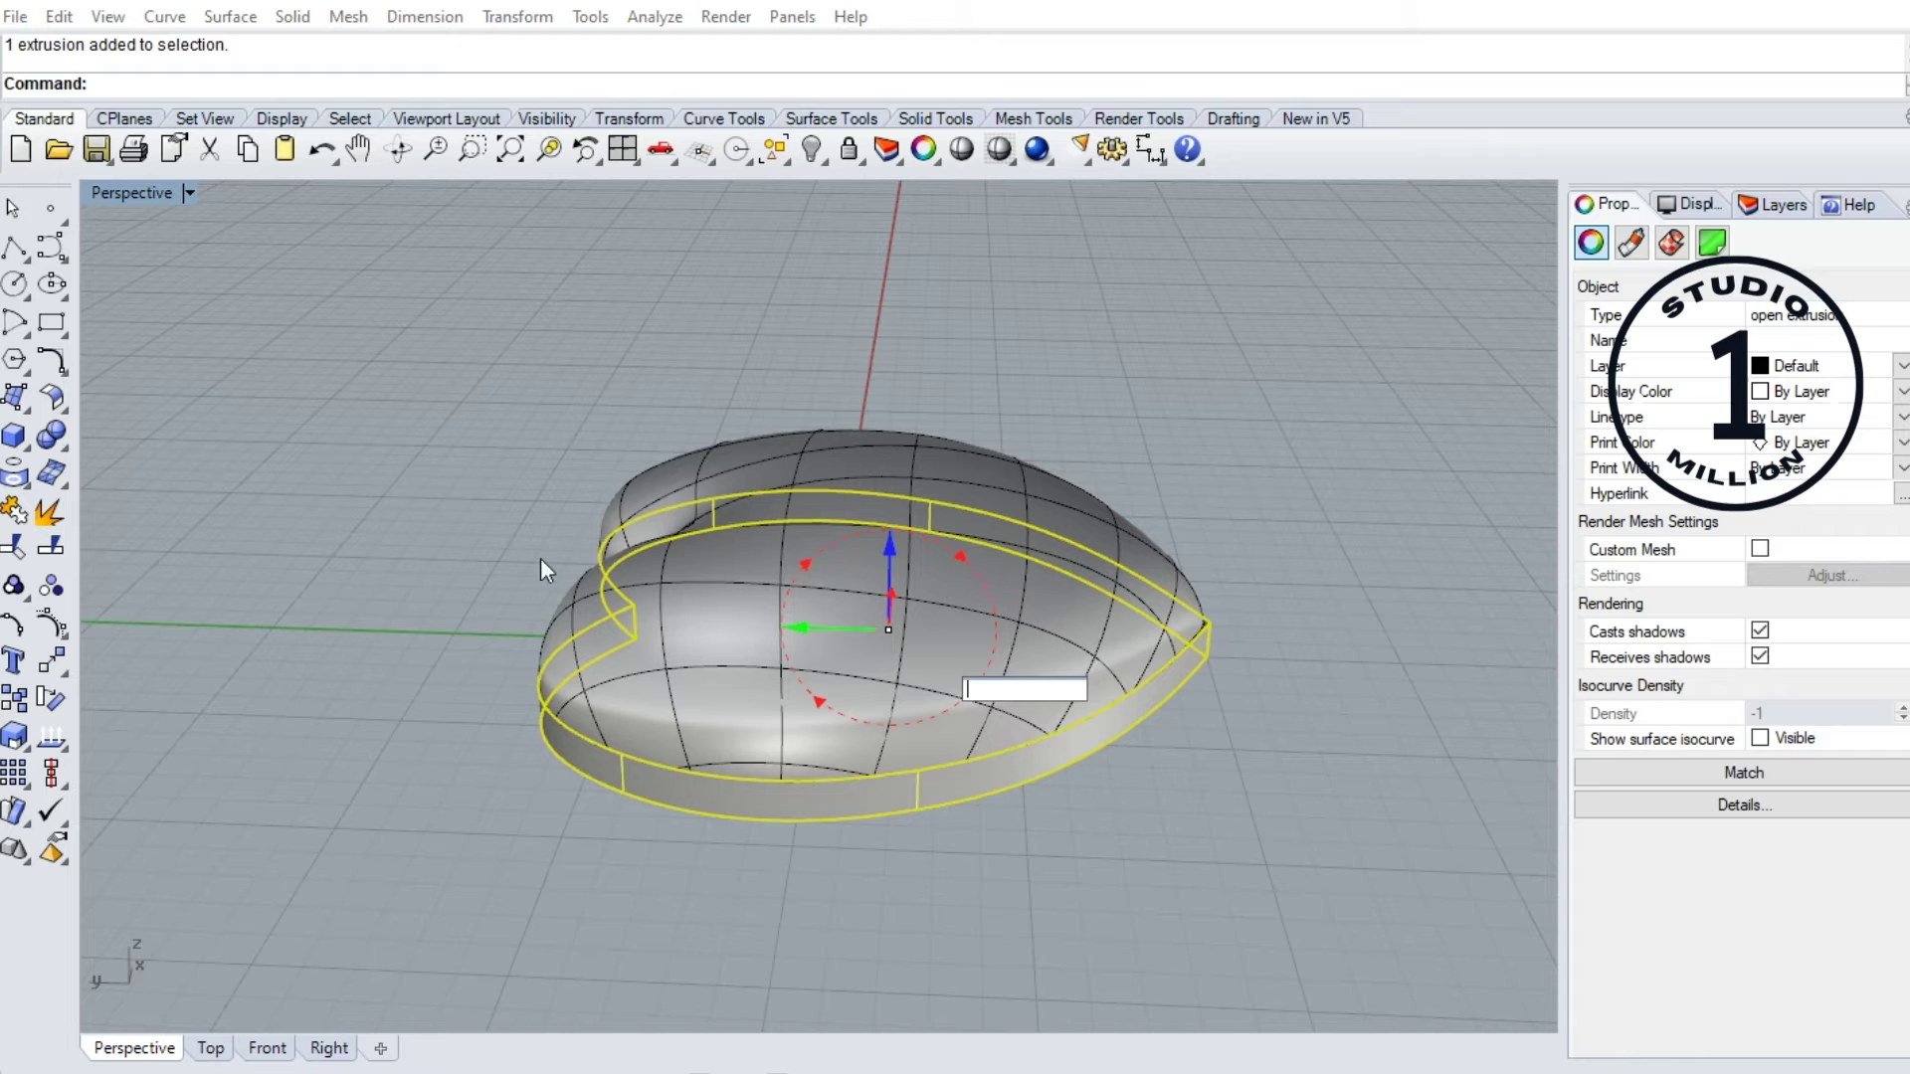
pyautogui.click(915, 468)
pyautogui.keyDown('shift'); pyautogui.click(960, 793); pyautogui.keyUp('shift')
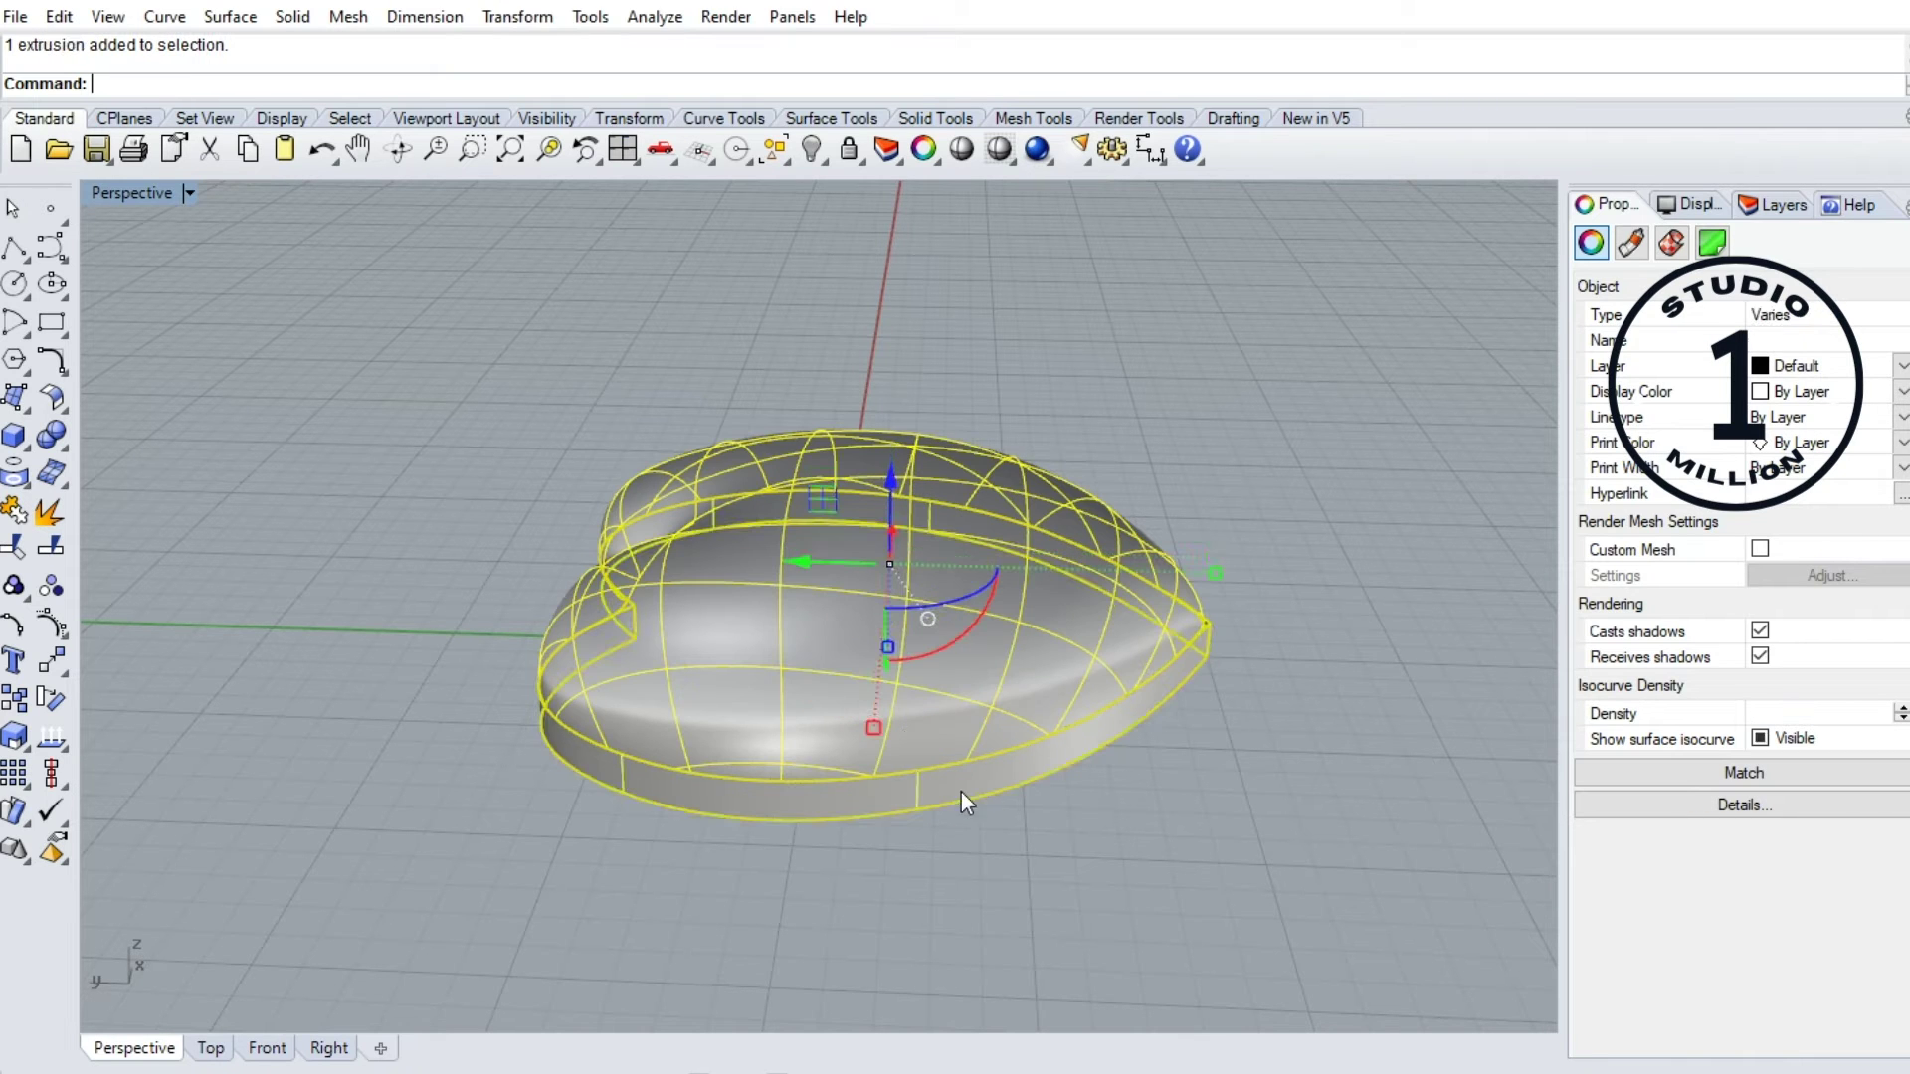
pyautogui.click(14, 510)
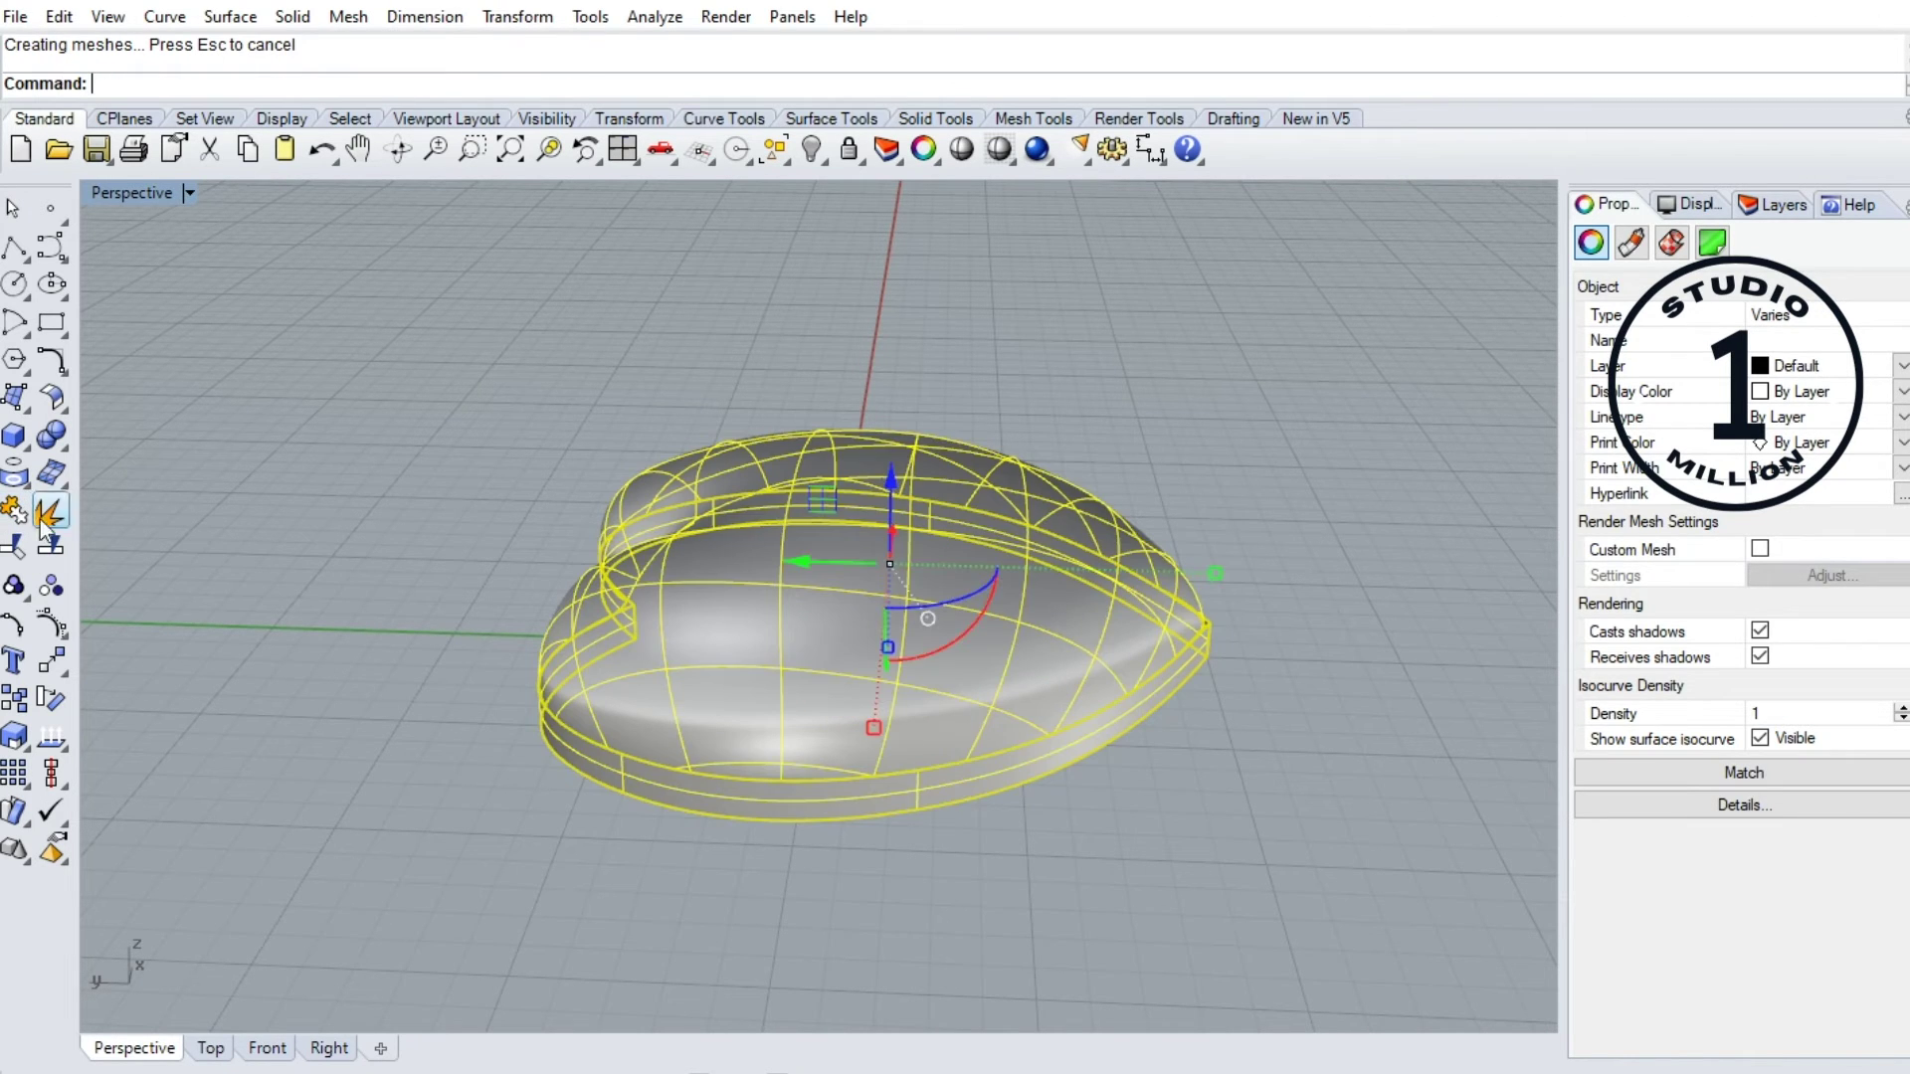
pyautogui.click(716, 766)
# Delete the wall polysurface below the dome, keeping the base heart curve
pyautogui.click(736, 816)
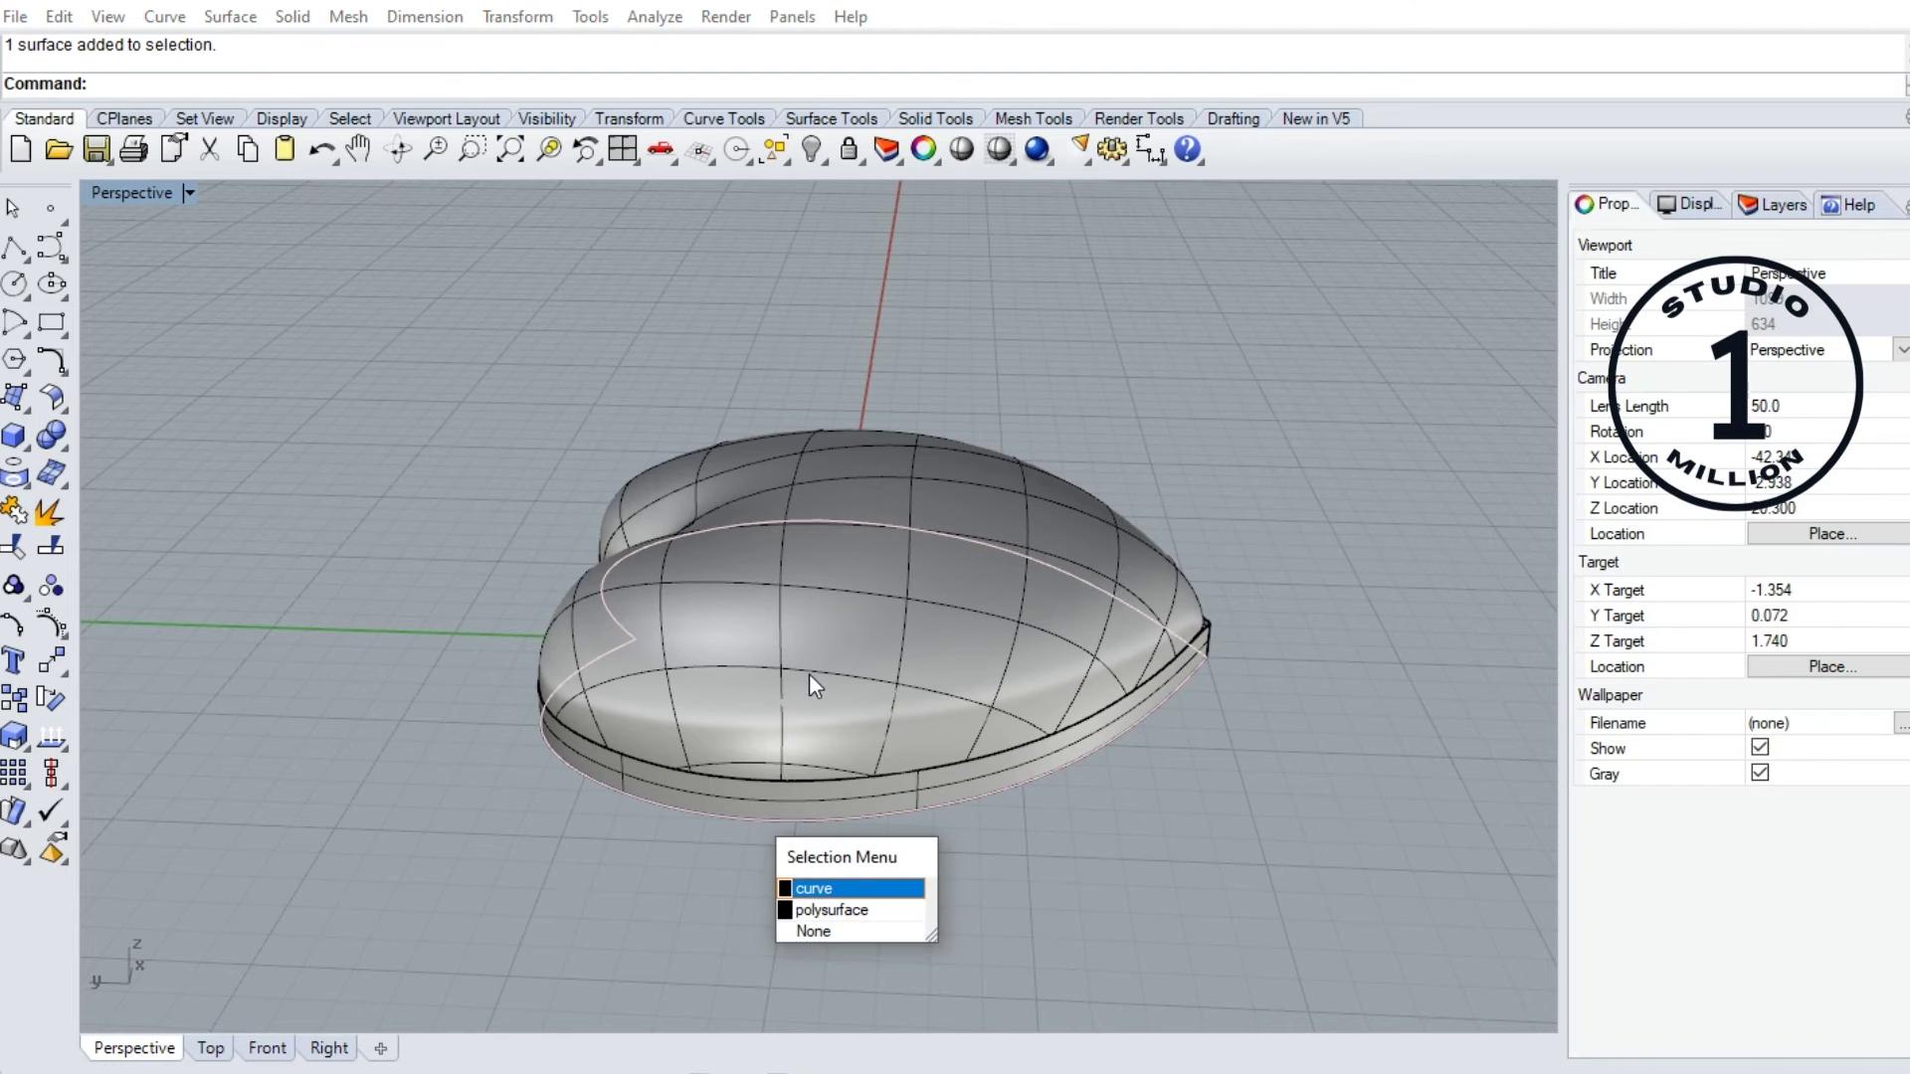
pyautogui.press('Down')
pyautogui.press('Return')
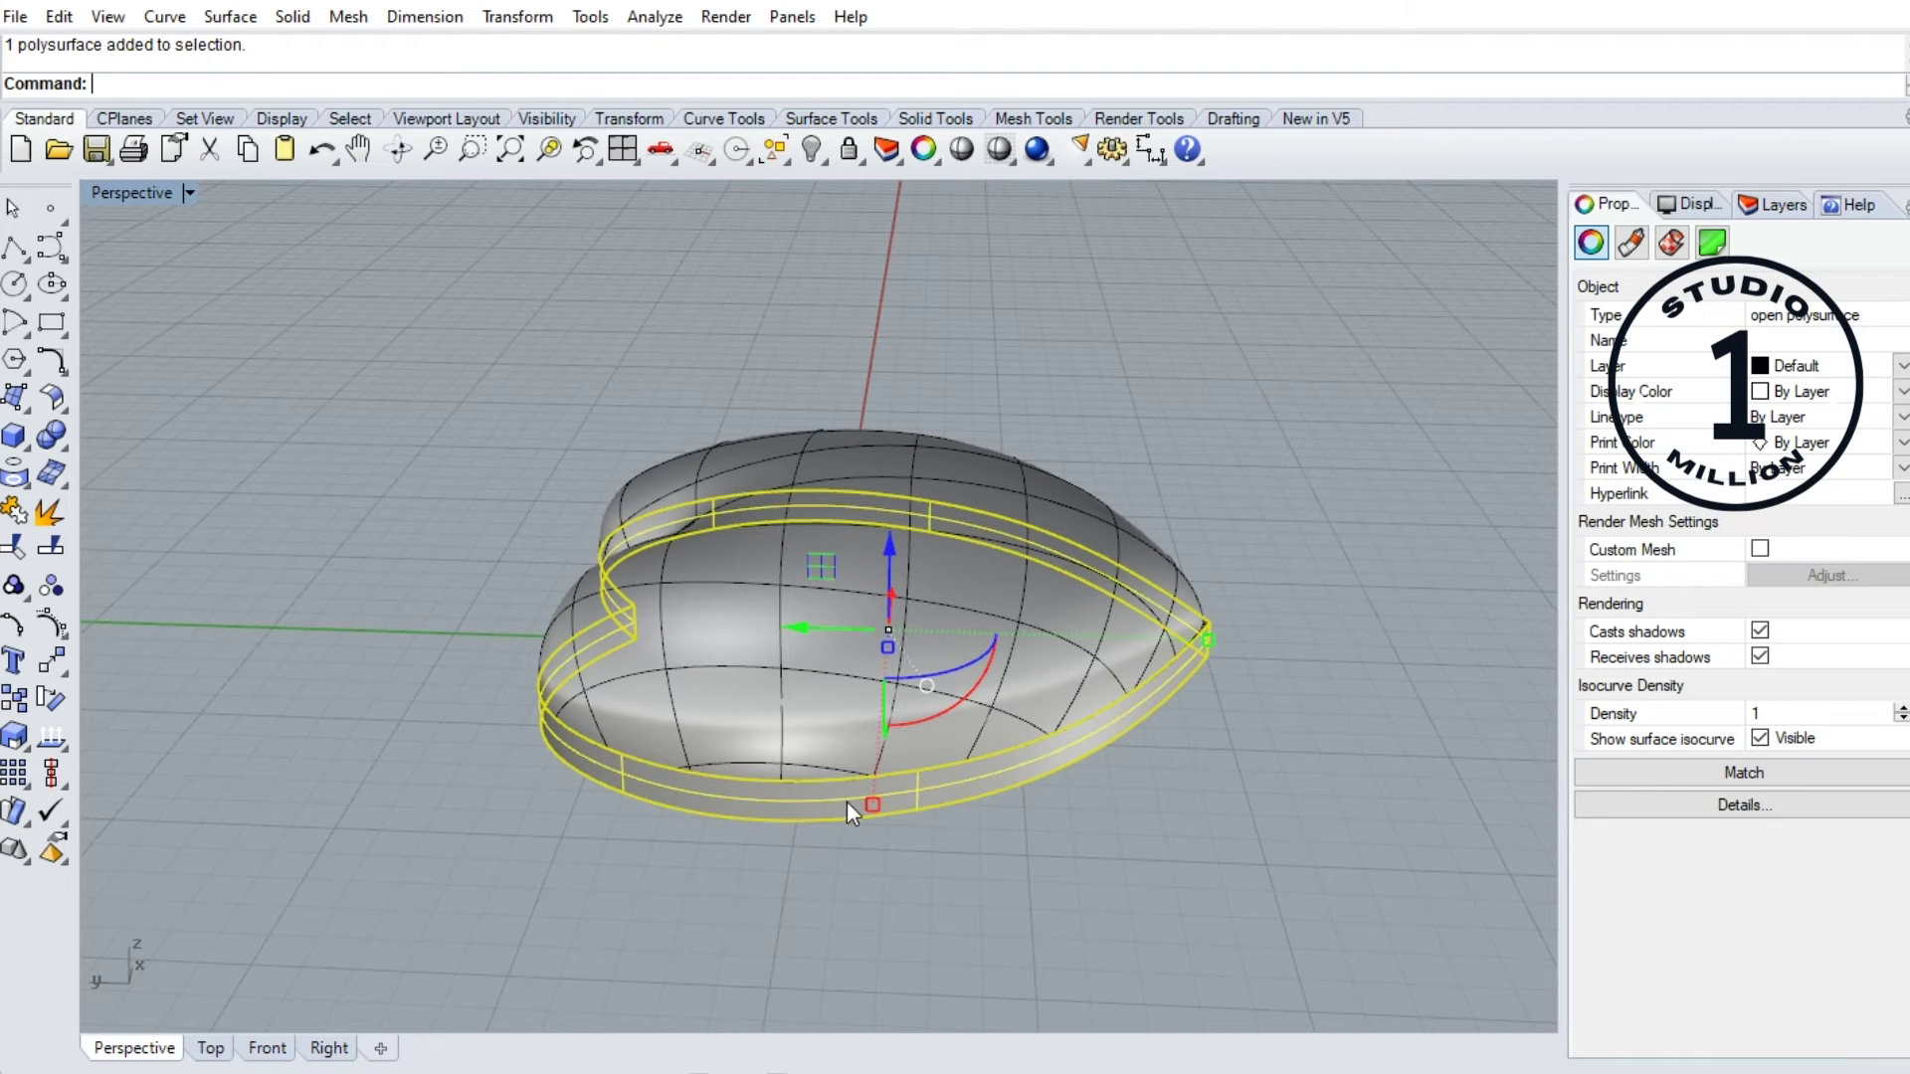
pyautogui.press('Delete')
pyautogui.moveTo(847, 802); pyautogui.dragTo(552, 671, button='right')
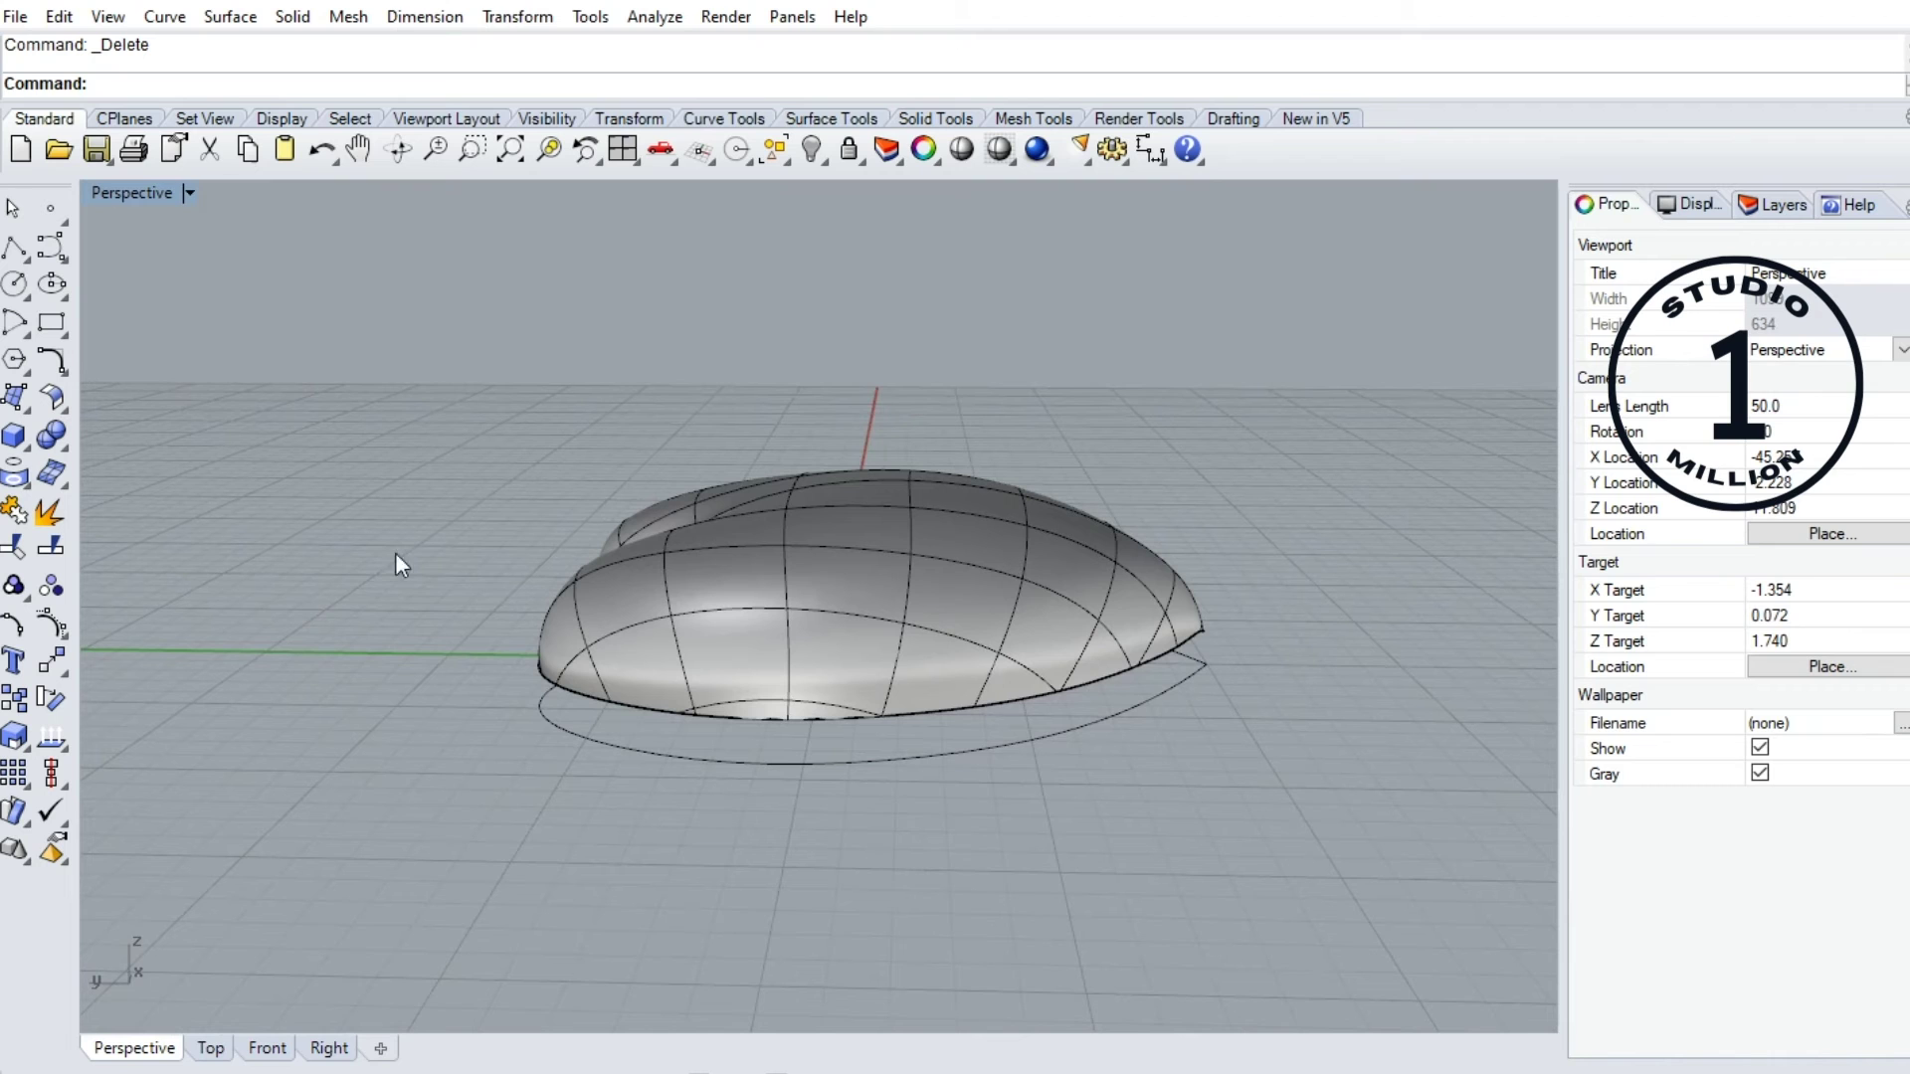
# Draw a horizontal line in the Front view just above the dome's lower edge, extending past both sides of the heart
pyautogui.doubleClick(155, 193)
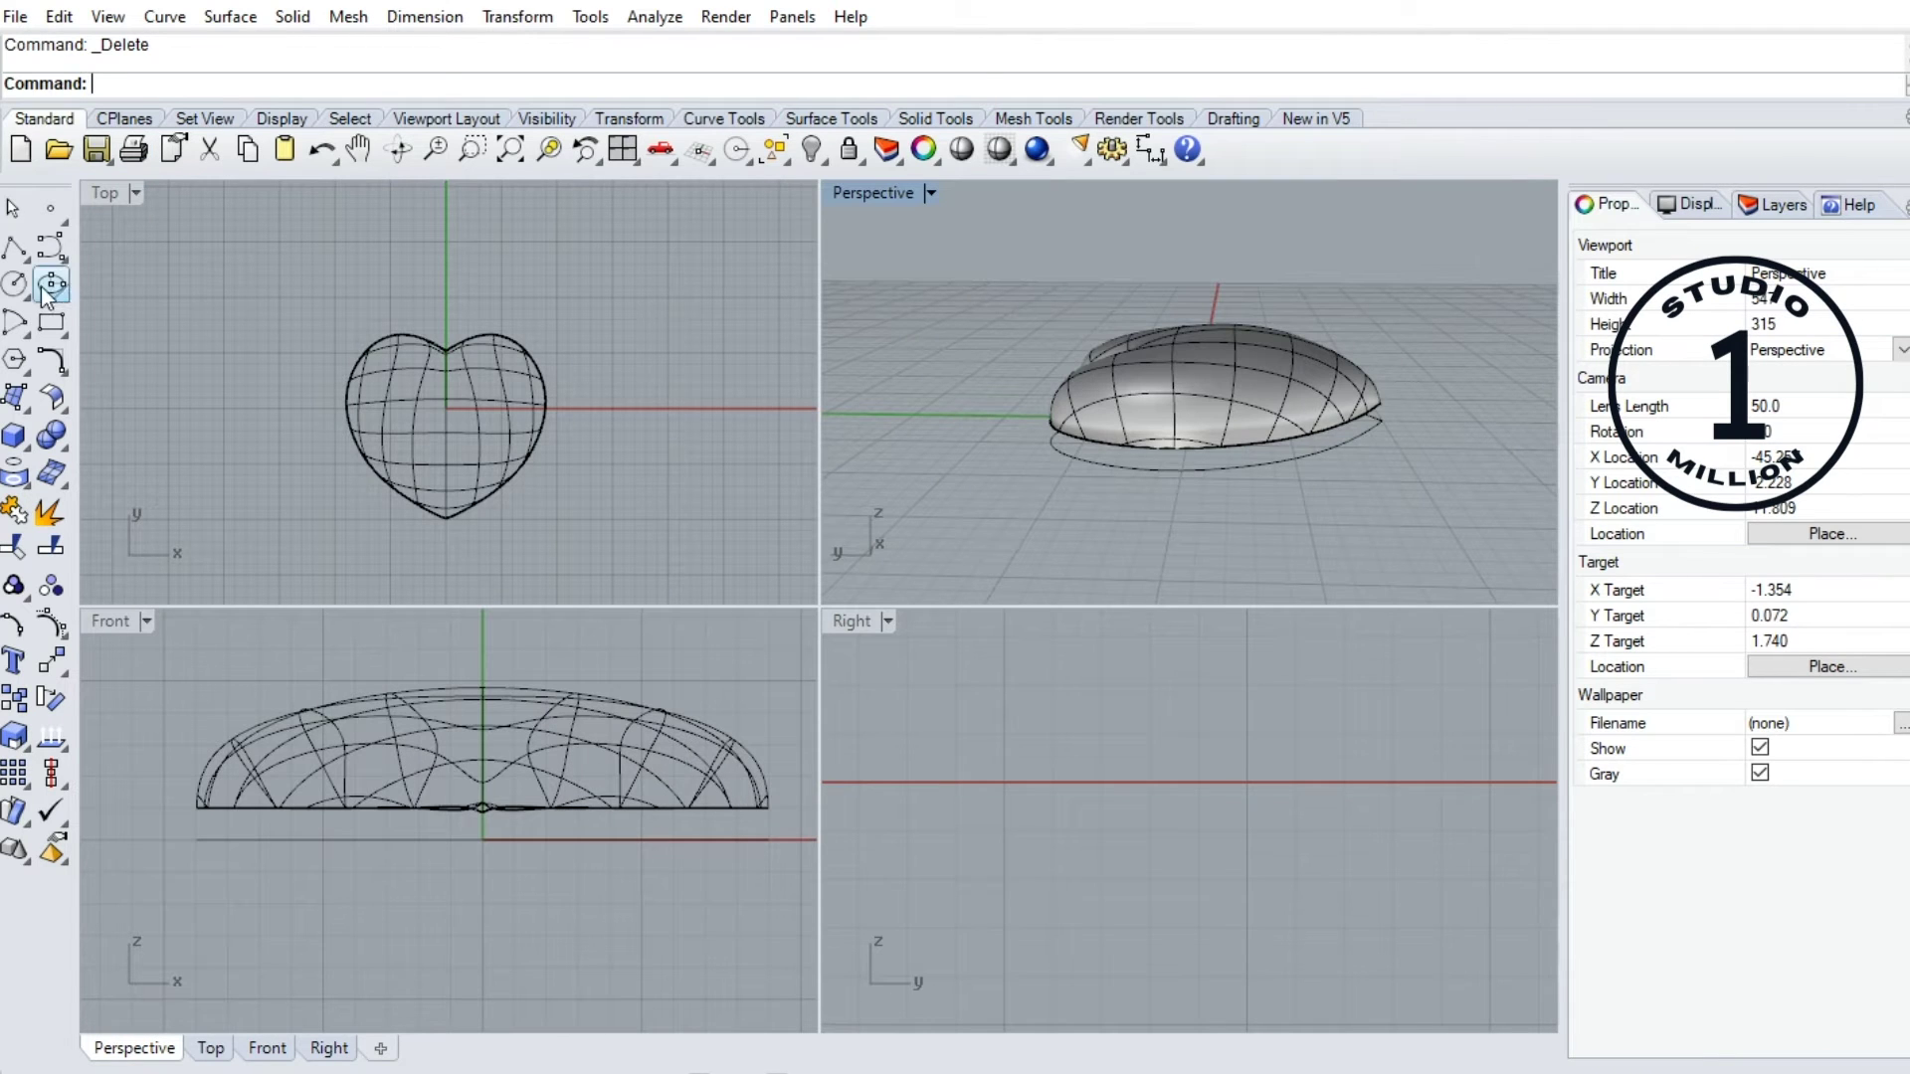
pyautogui.click(15, 247)
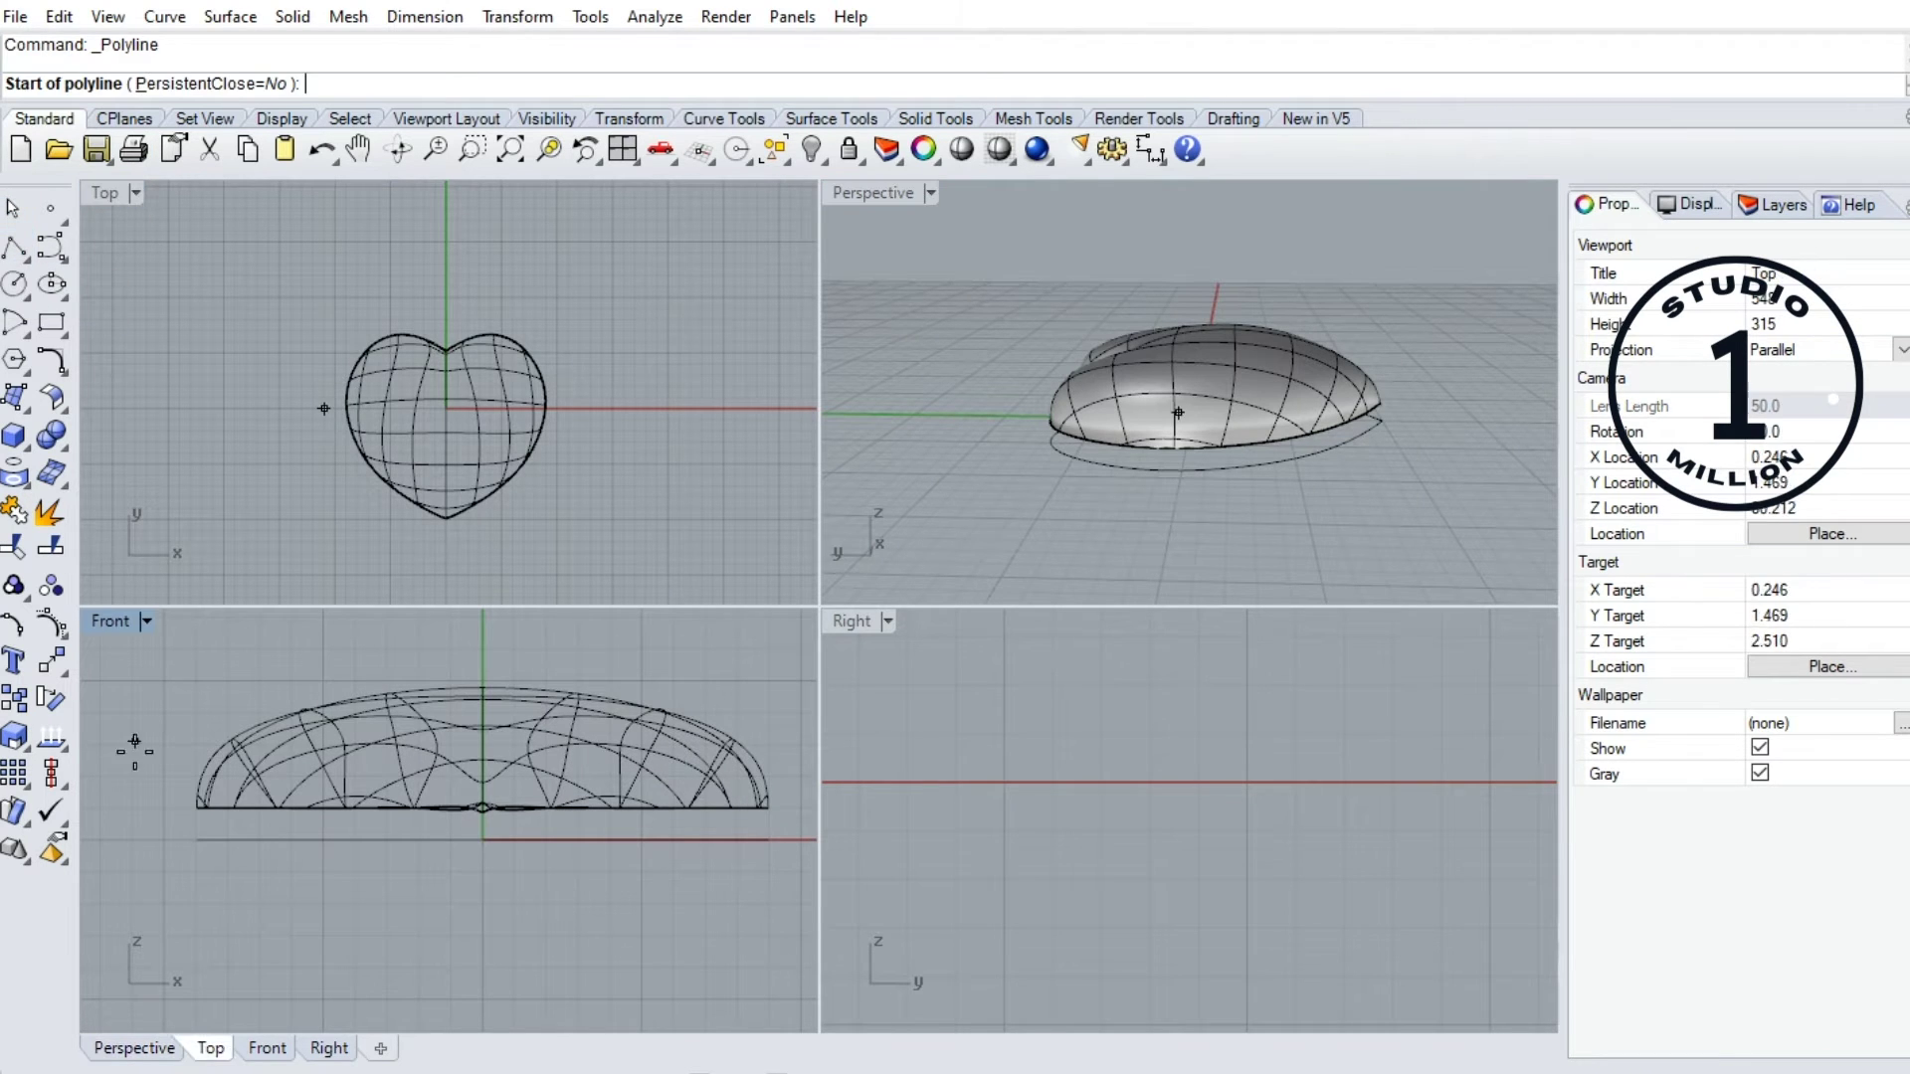
pyautogui.click(123, 794)
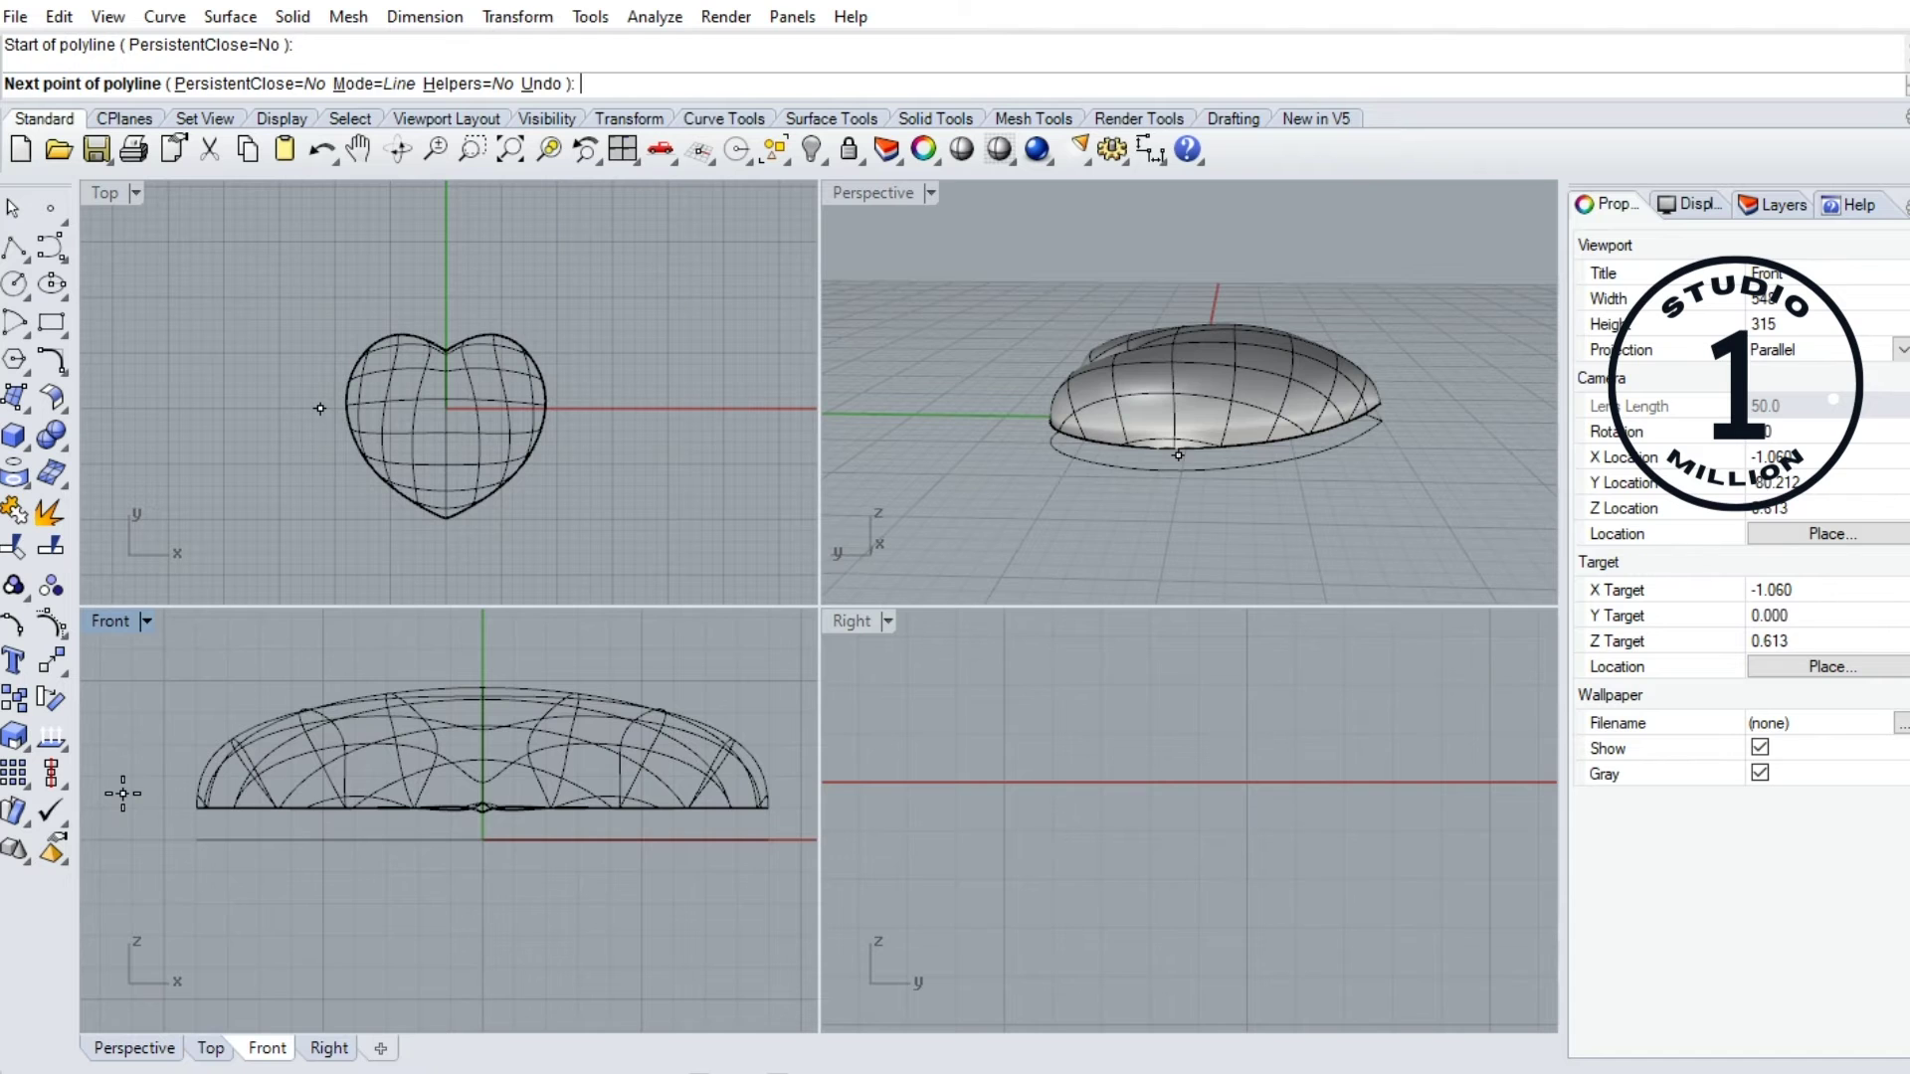
pyautogui.click(805, 794)
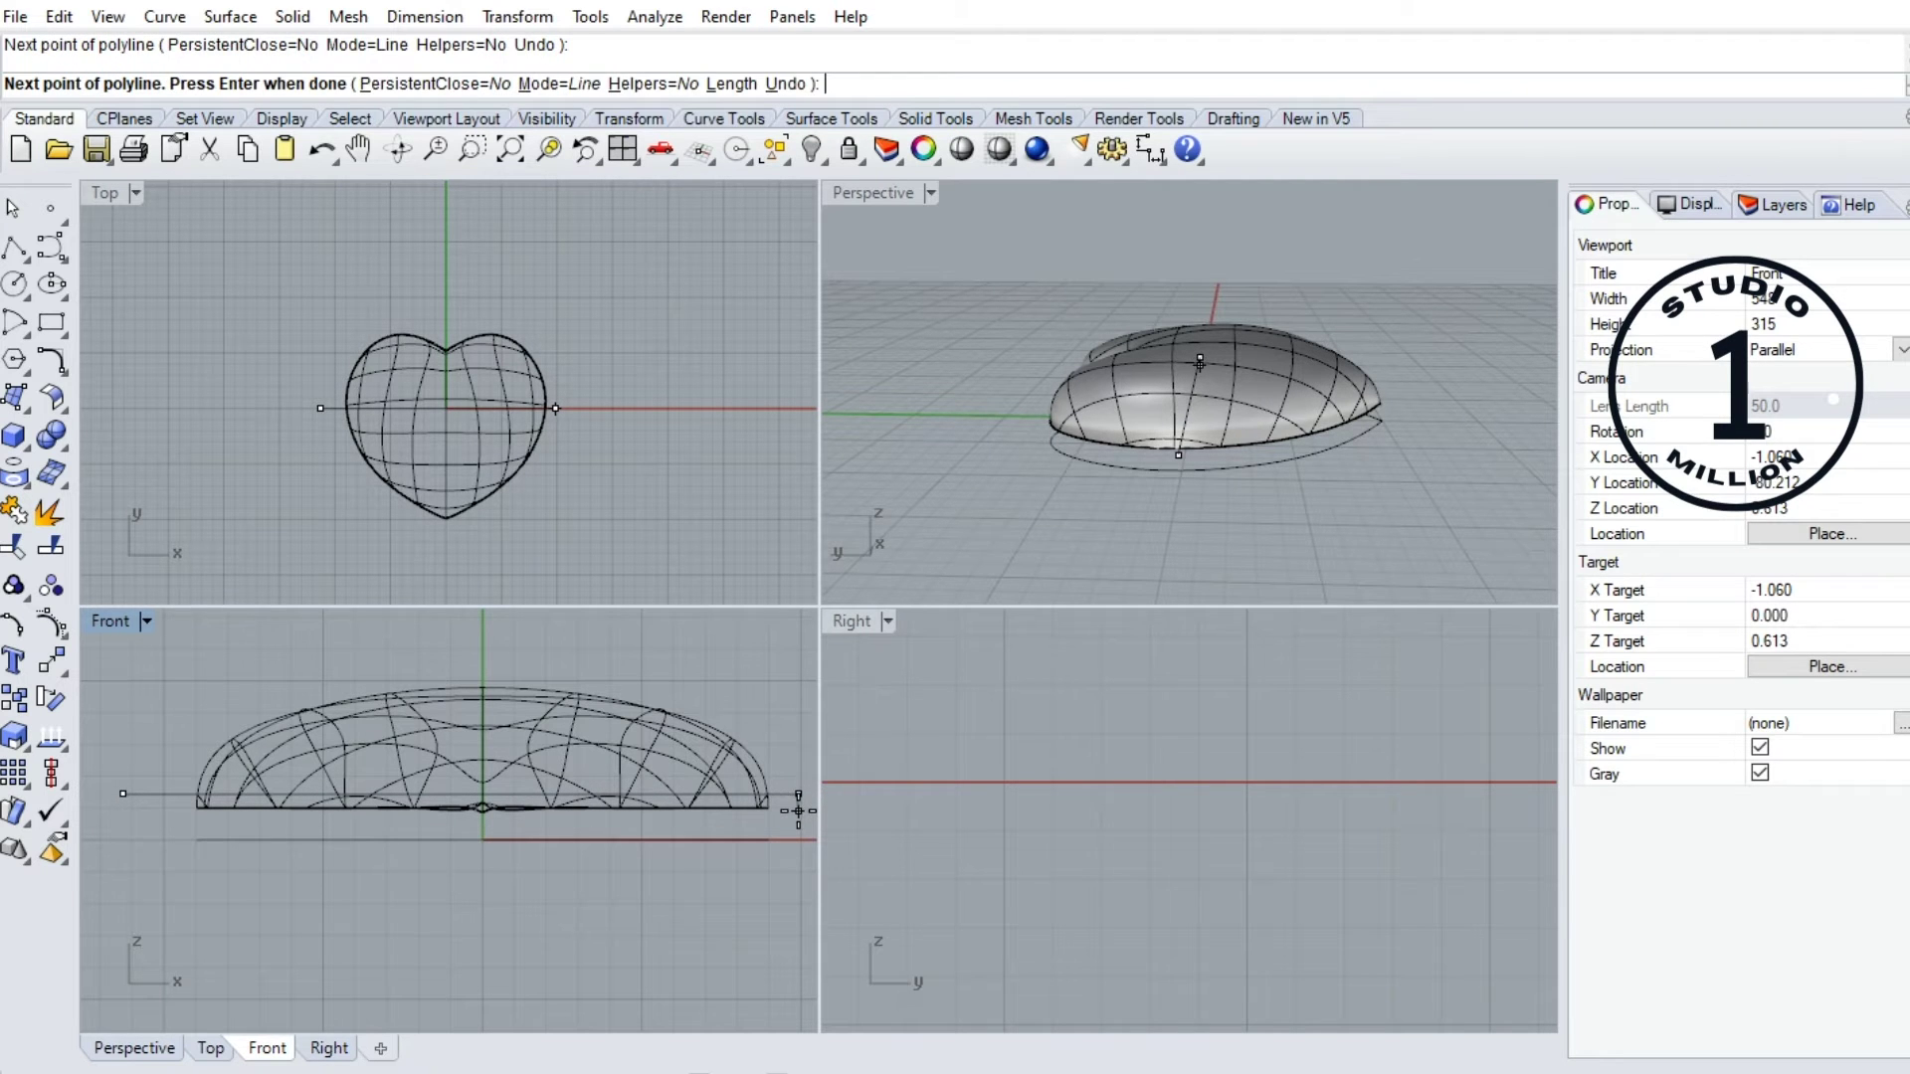
pyautogui.press('Return')
# Shift the horizontal line slightly downward, keeping it just above the dome's lower edge
pyautogui.scroll(2, 606, 828)
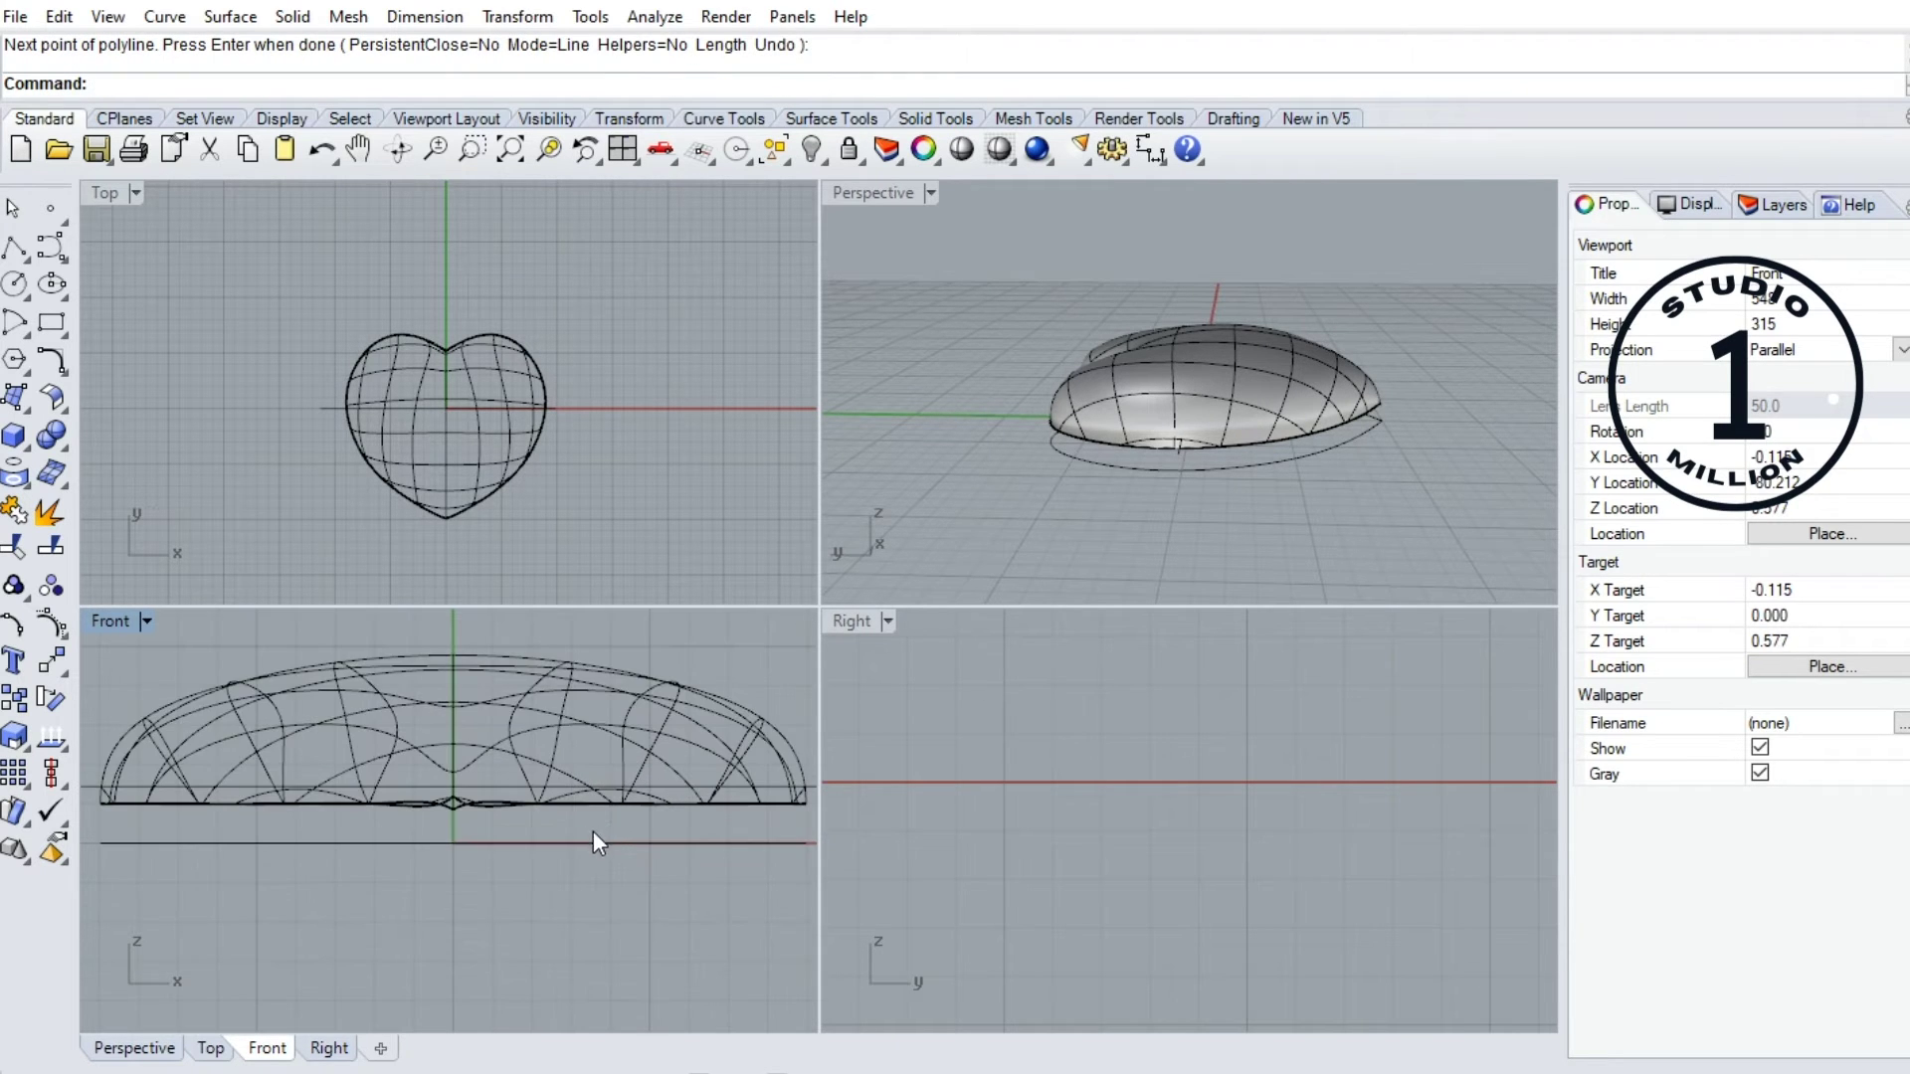
pyautogui.scroll(-4, 593, 828)
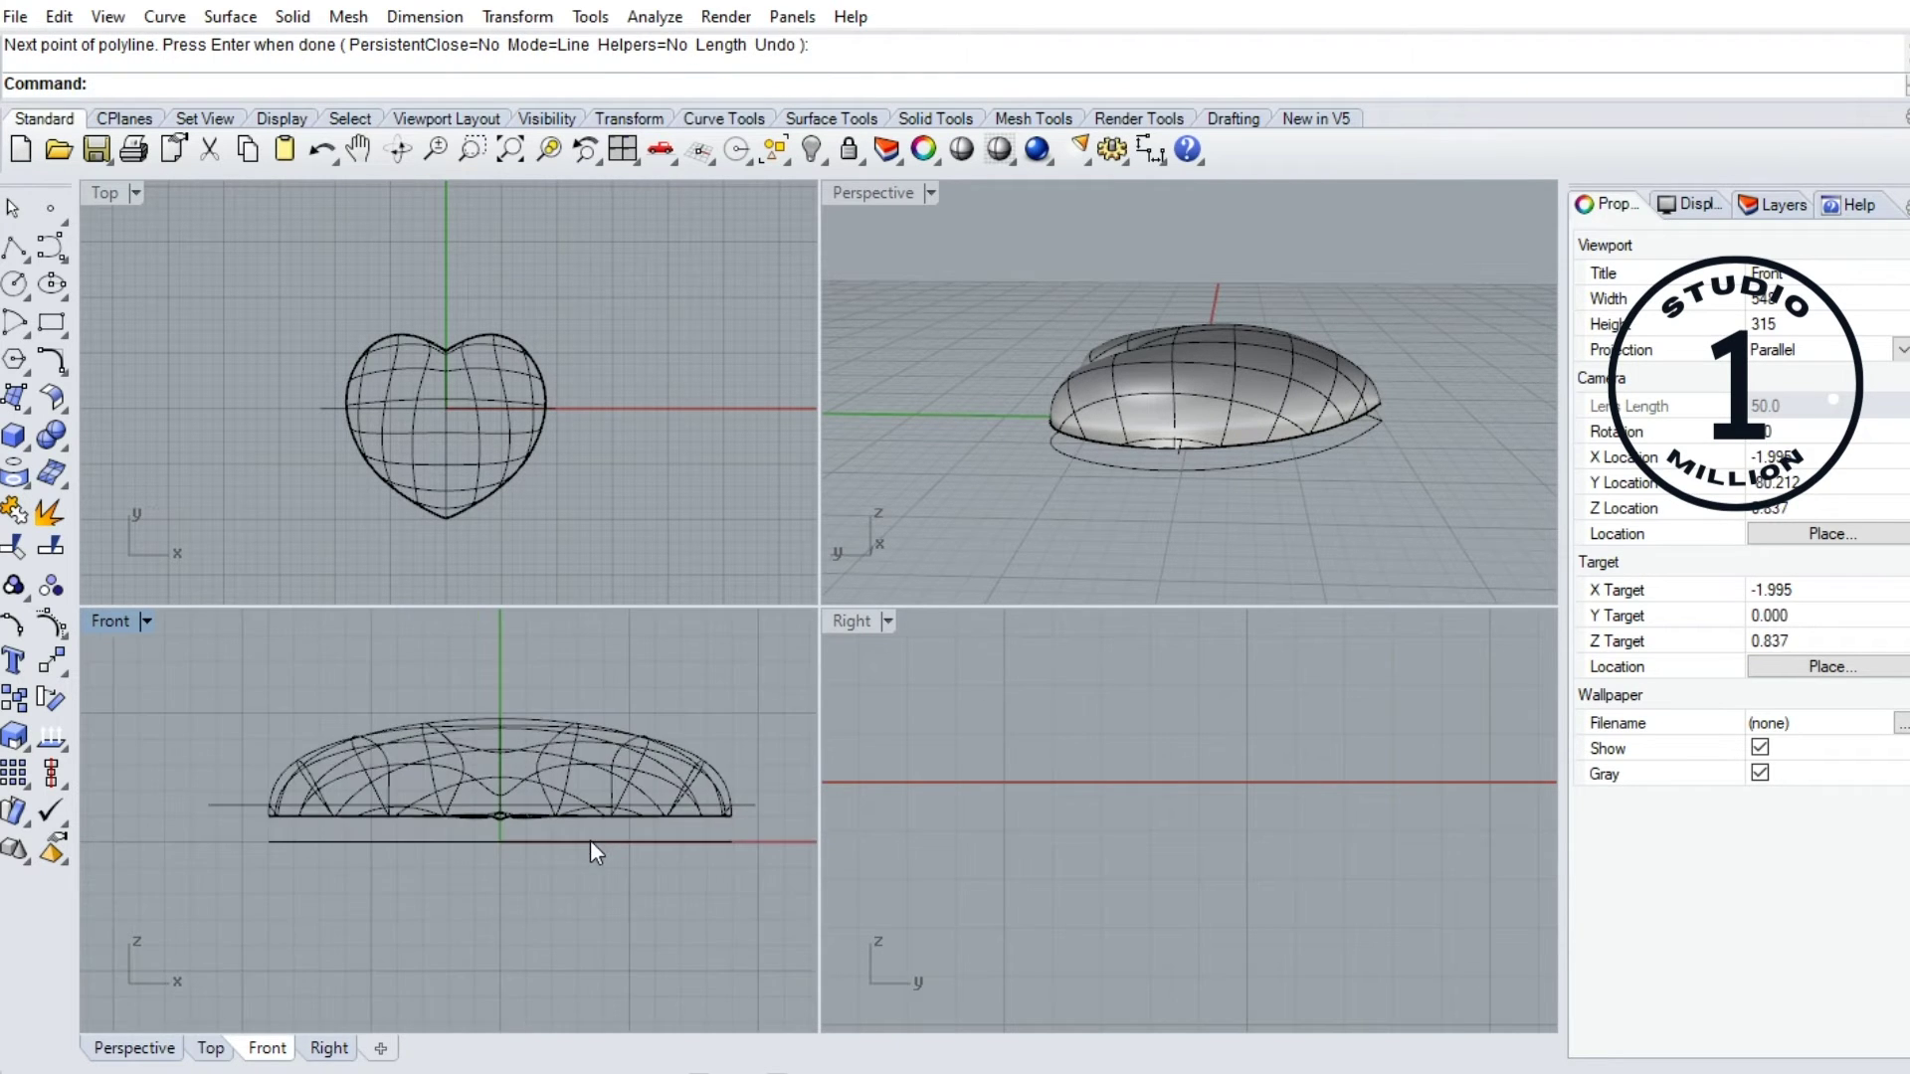
pyautogui.click(710, 816)
pyautogui.scroll(3, 464, 804)
pyautogui.moveTo(421, 708); pyautogui.dragTo(414, 714)
pyautogui.scroll(-3, 533, 903)
pyautogui.click(690, 928)
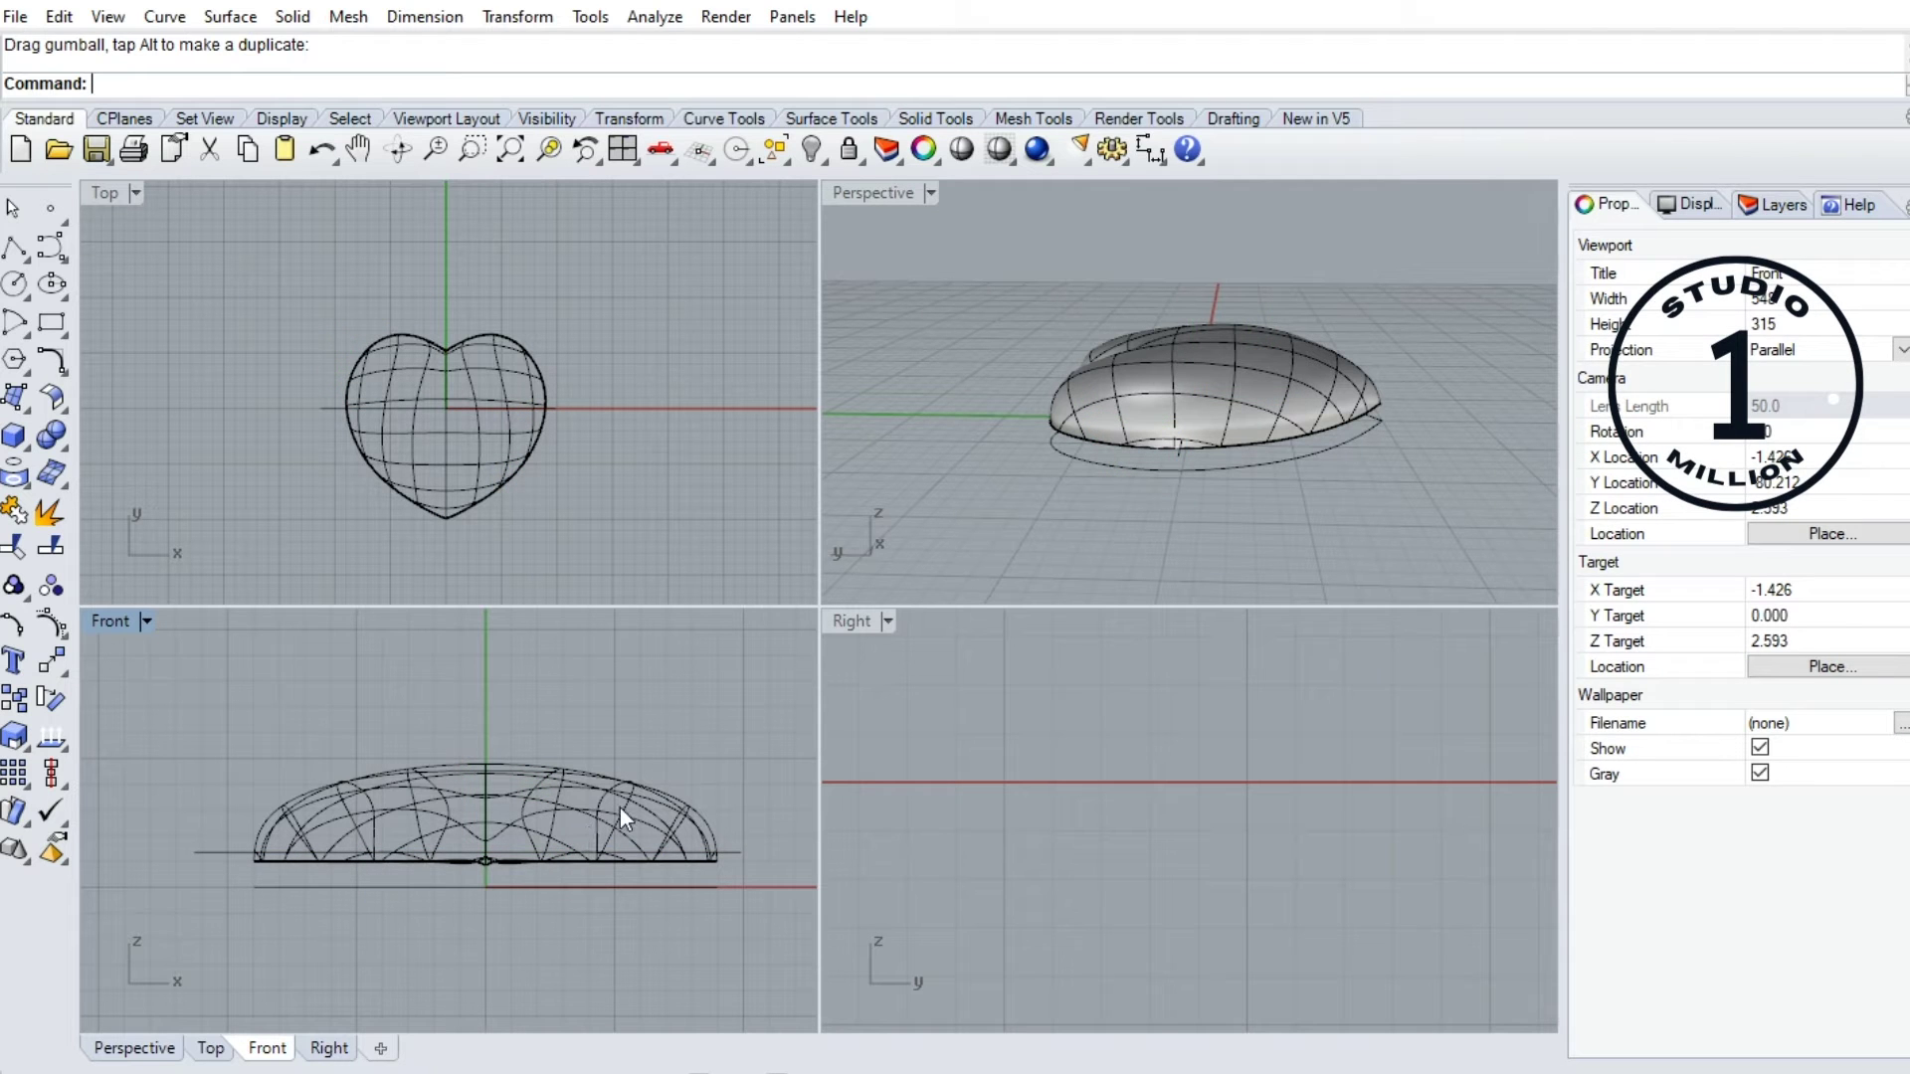
# Split the domed heart surface with the horizontal line in the Front view
pyautogui.click(585, 800)
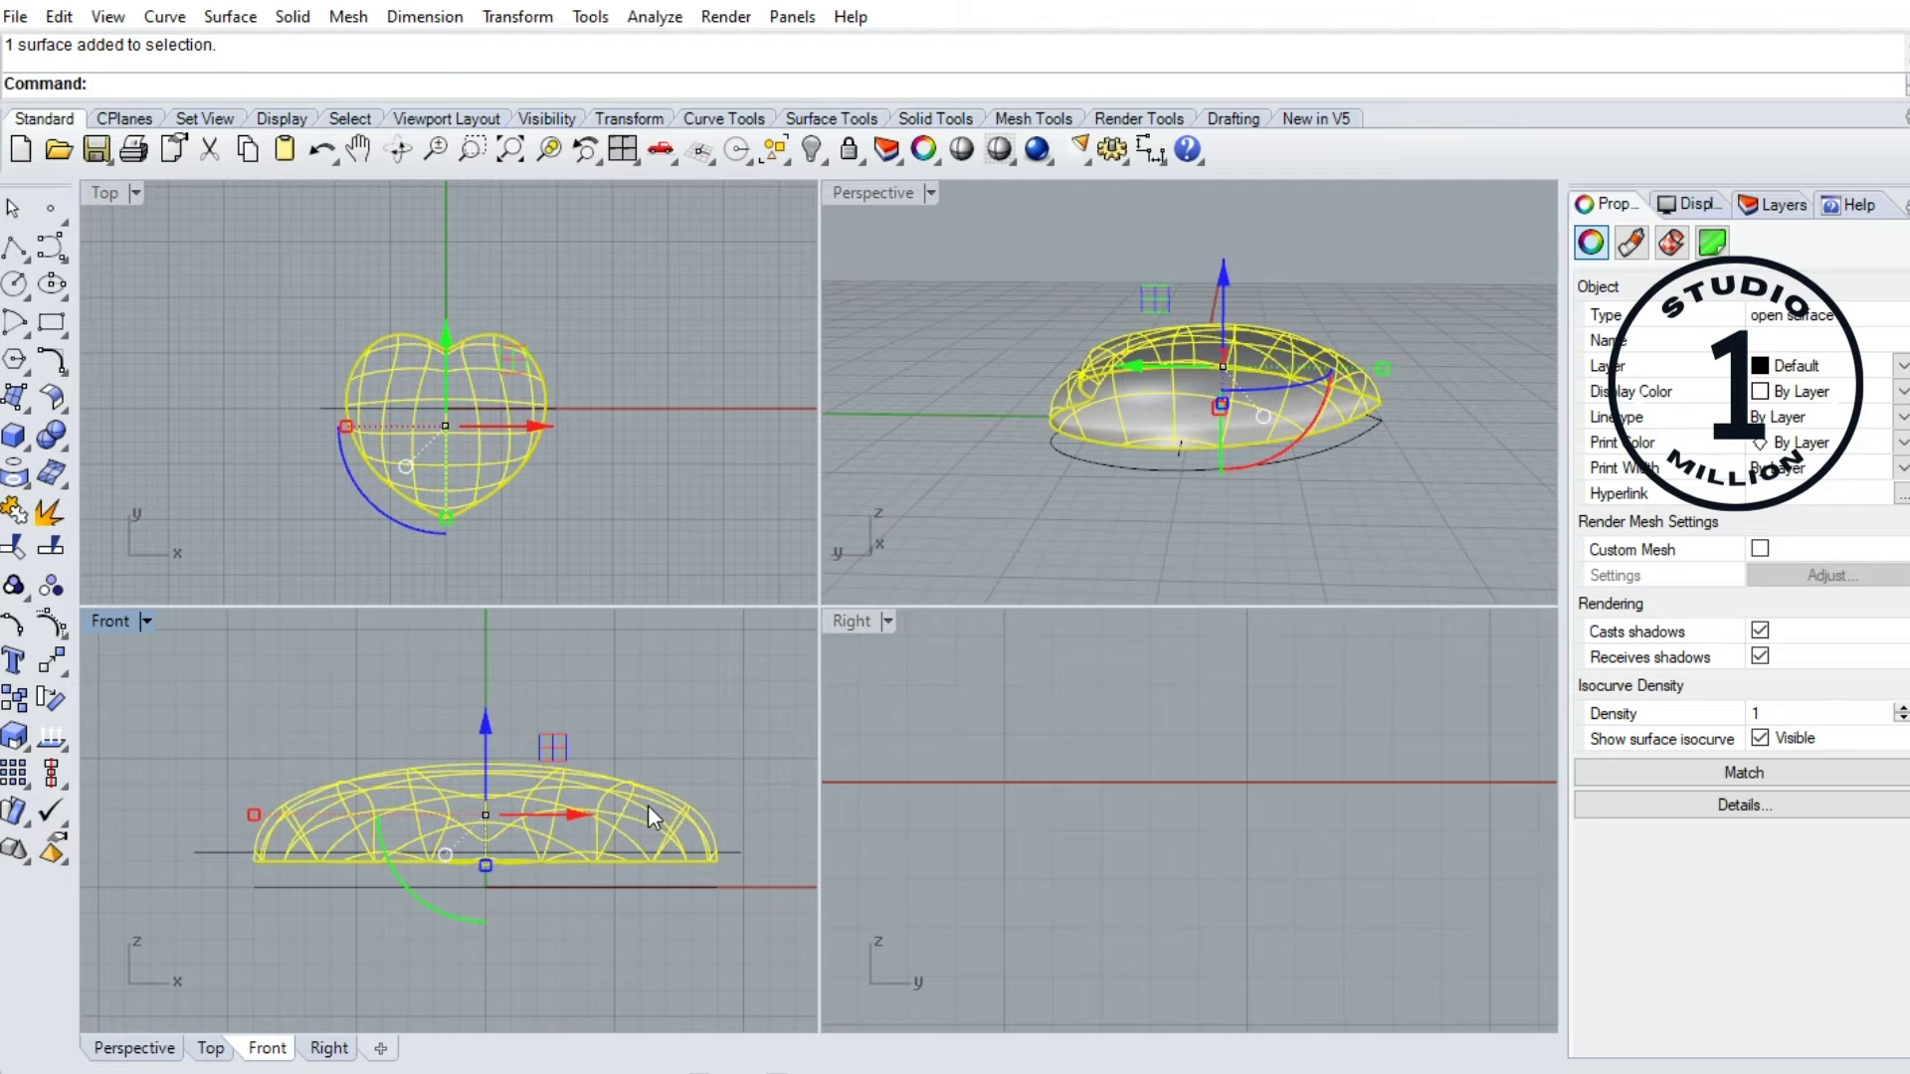
pyautogui.click(49, 548)
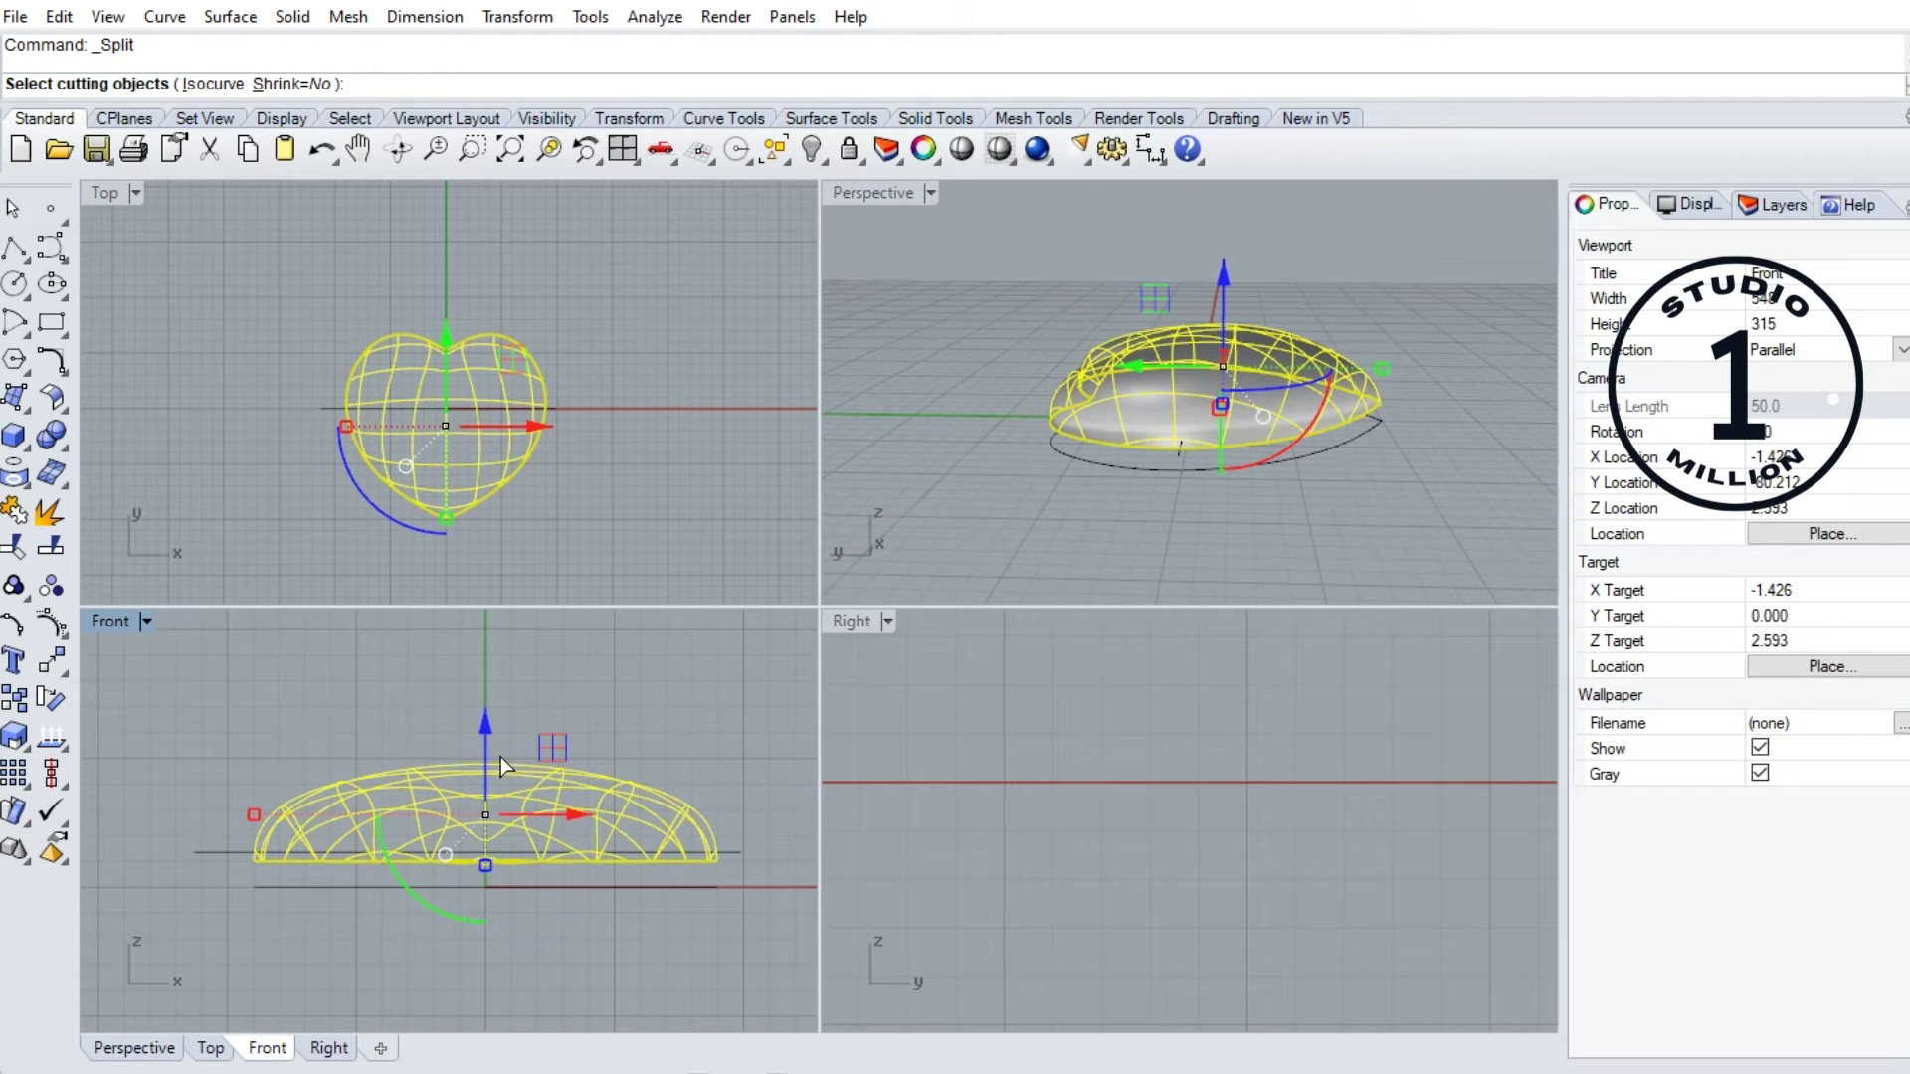
pyautogui.click(733, 852)
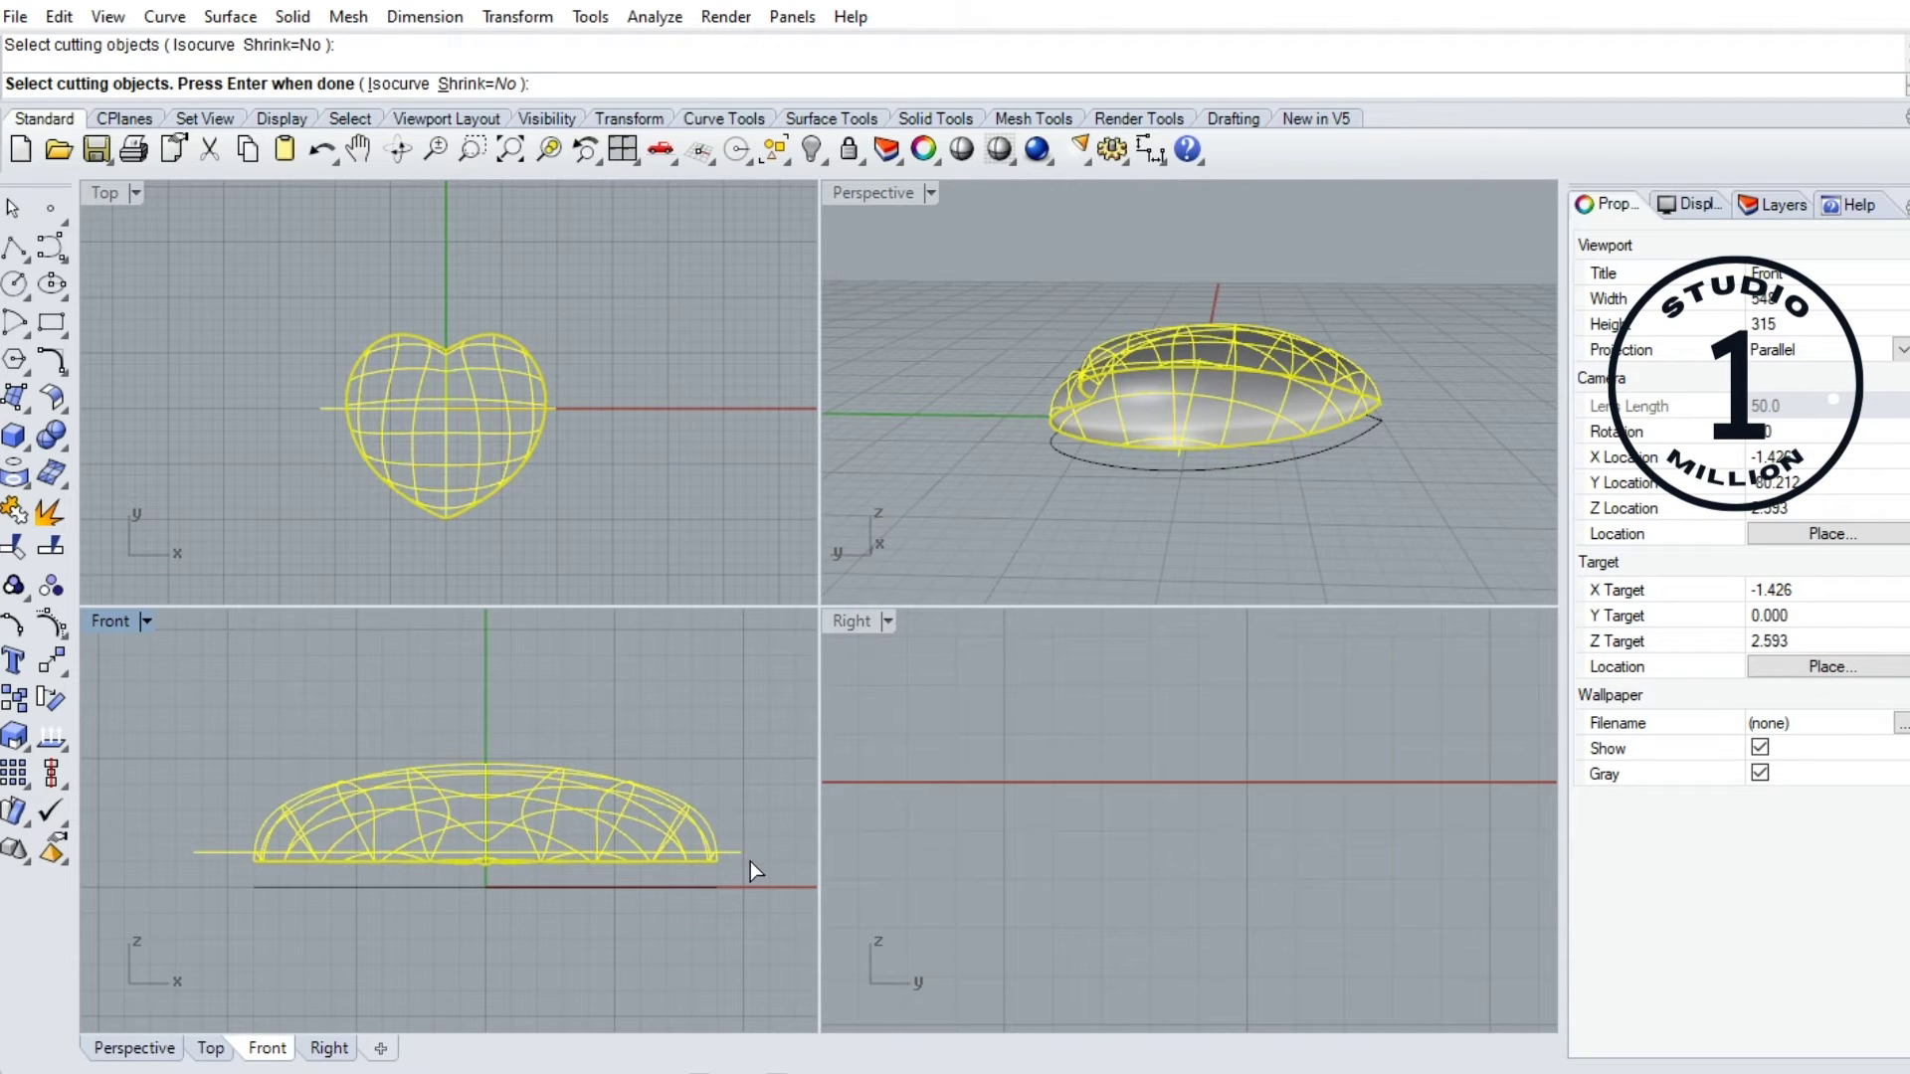
pyautogui.press('Return')
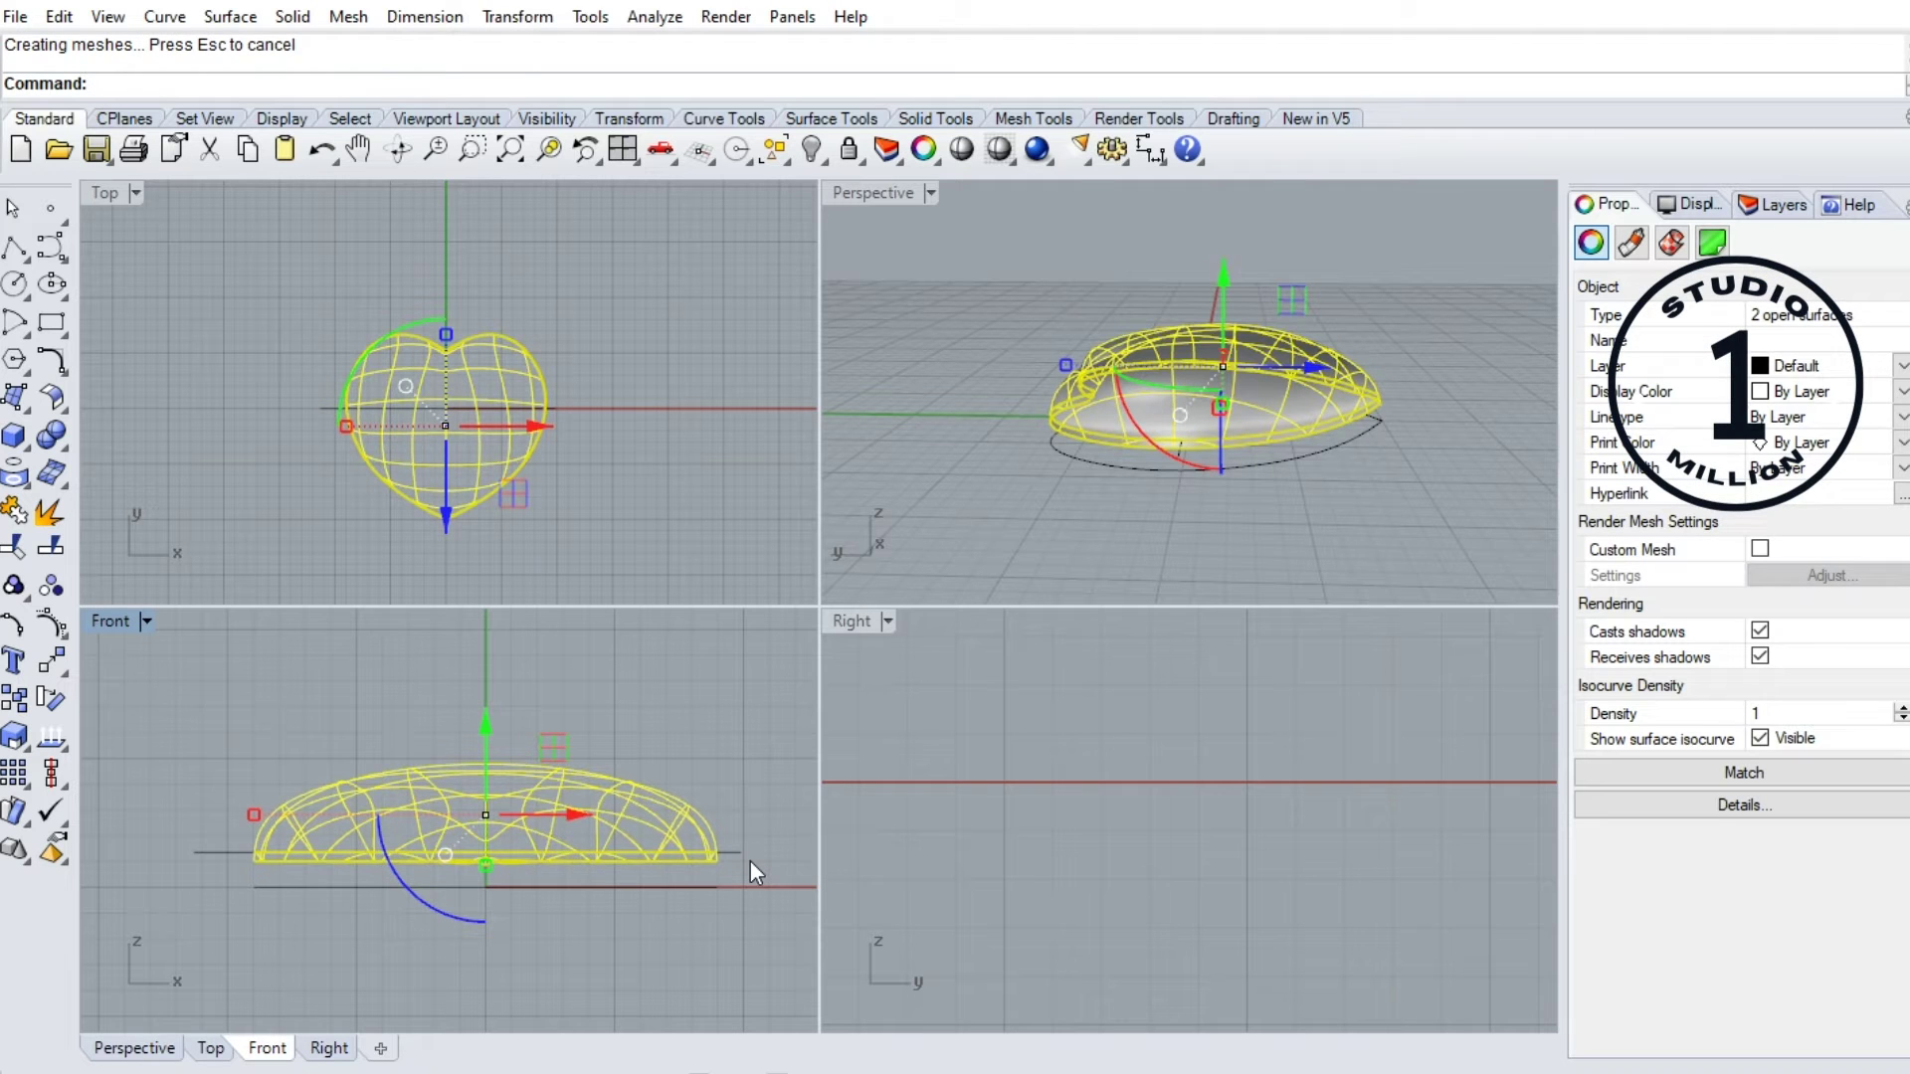
# Delete the thin surface strip below the split and the horizontal cutting line
pyautogui.click(750, 860)
pyautogui.click(708, 856)
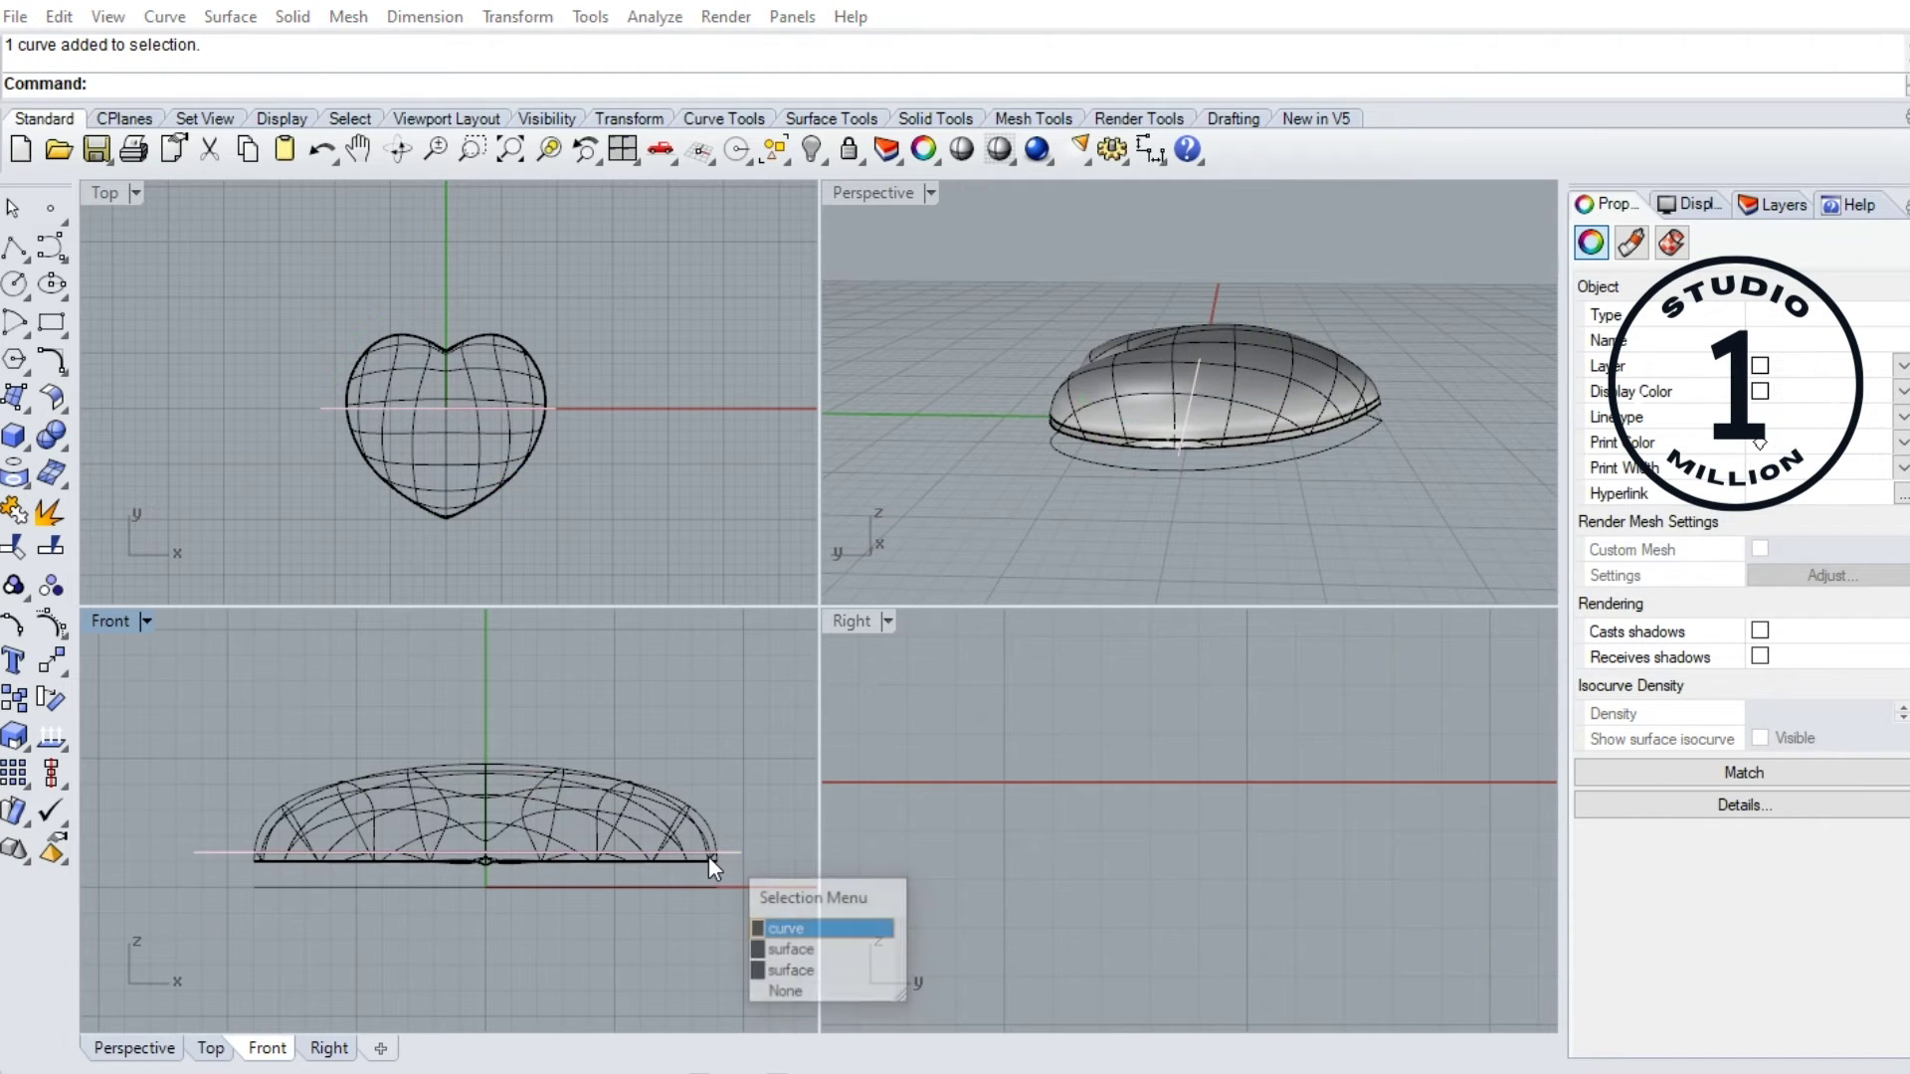
pyautogui.press('Down')
pyautogui.press('Return')
pyautogui.scroll(2, 696, 858)
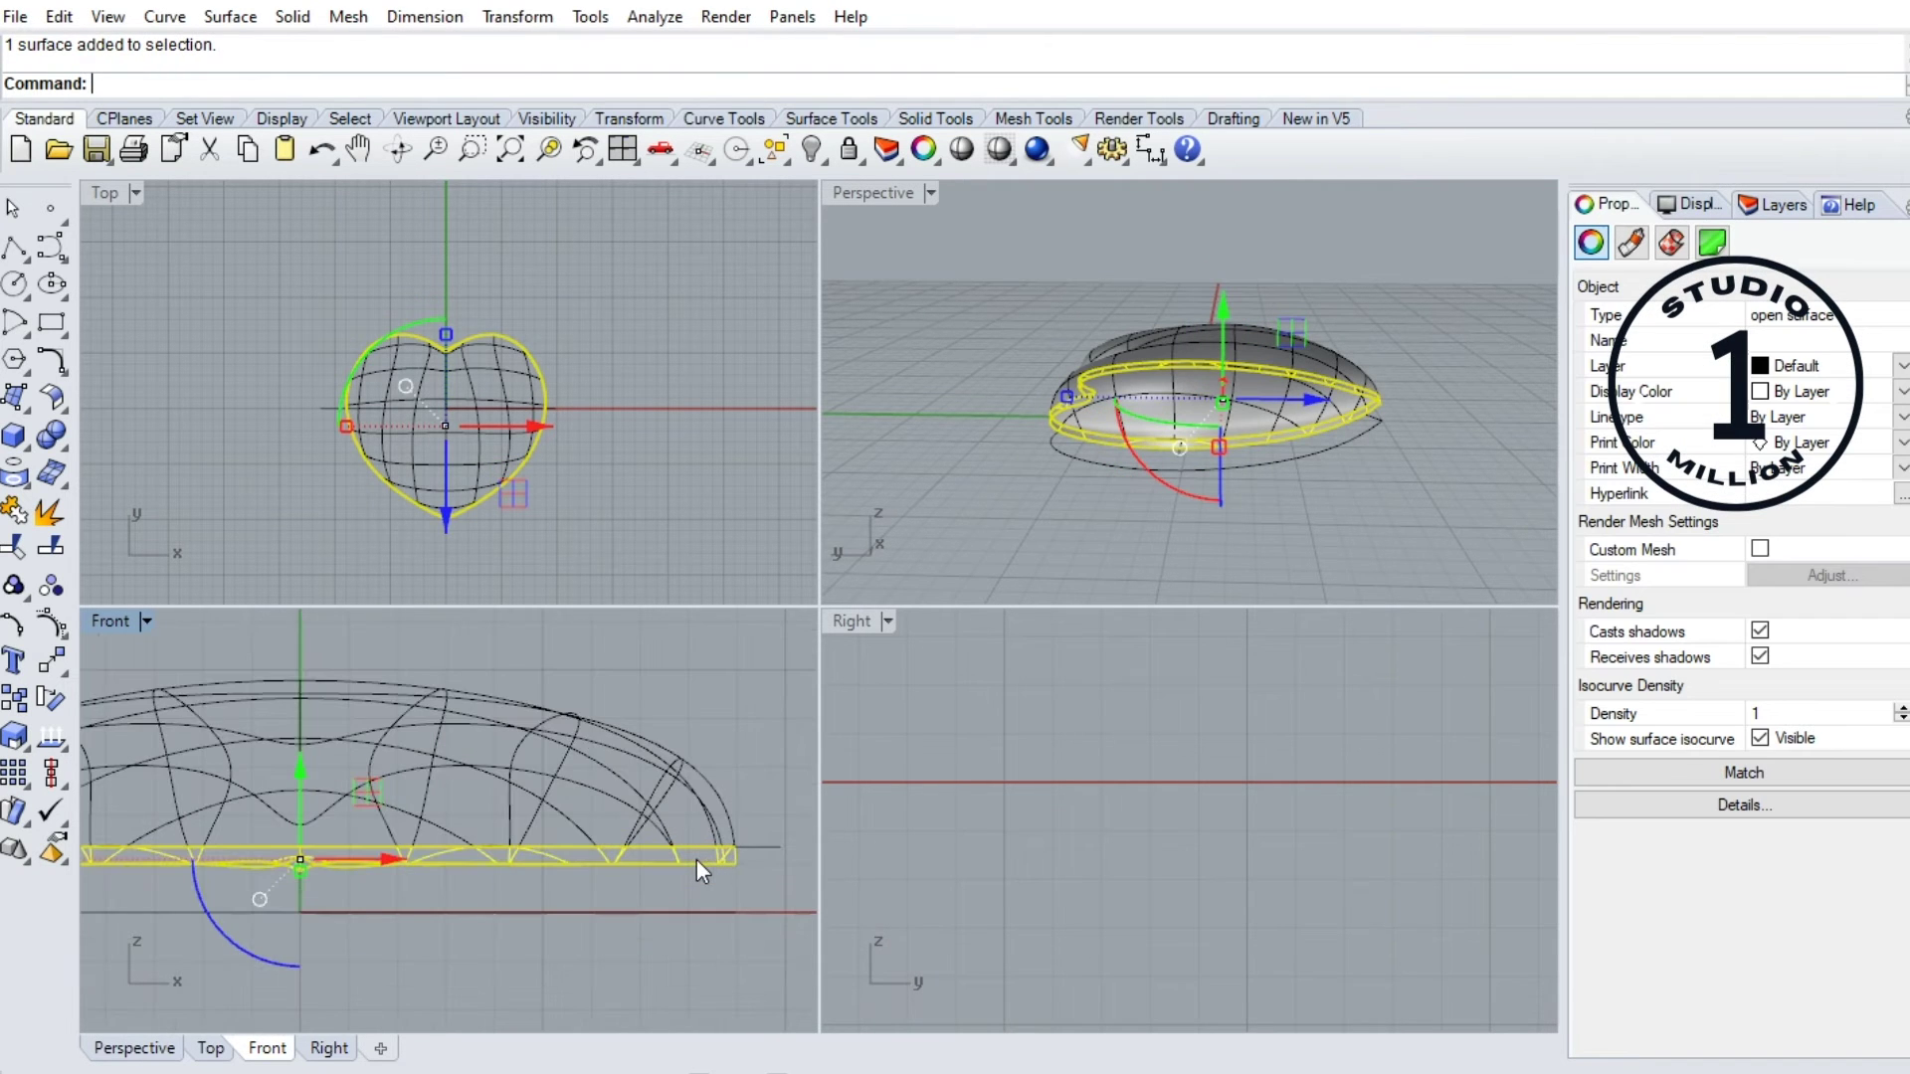
pyautogui.scroll(-1, 698, 860)
pyautogui.press('Delete')
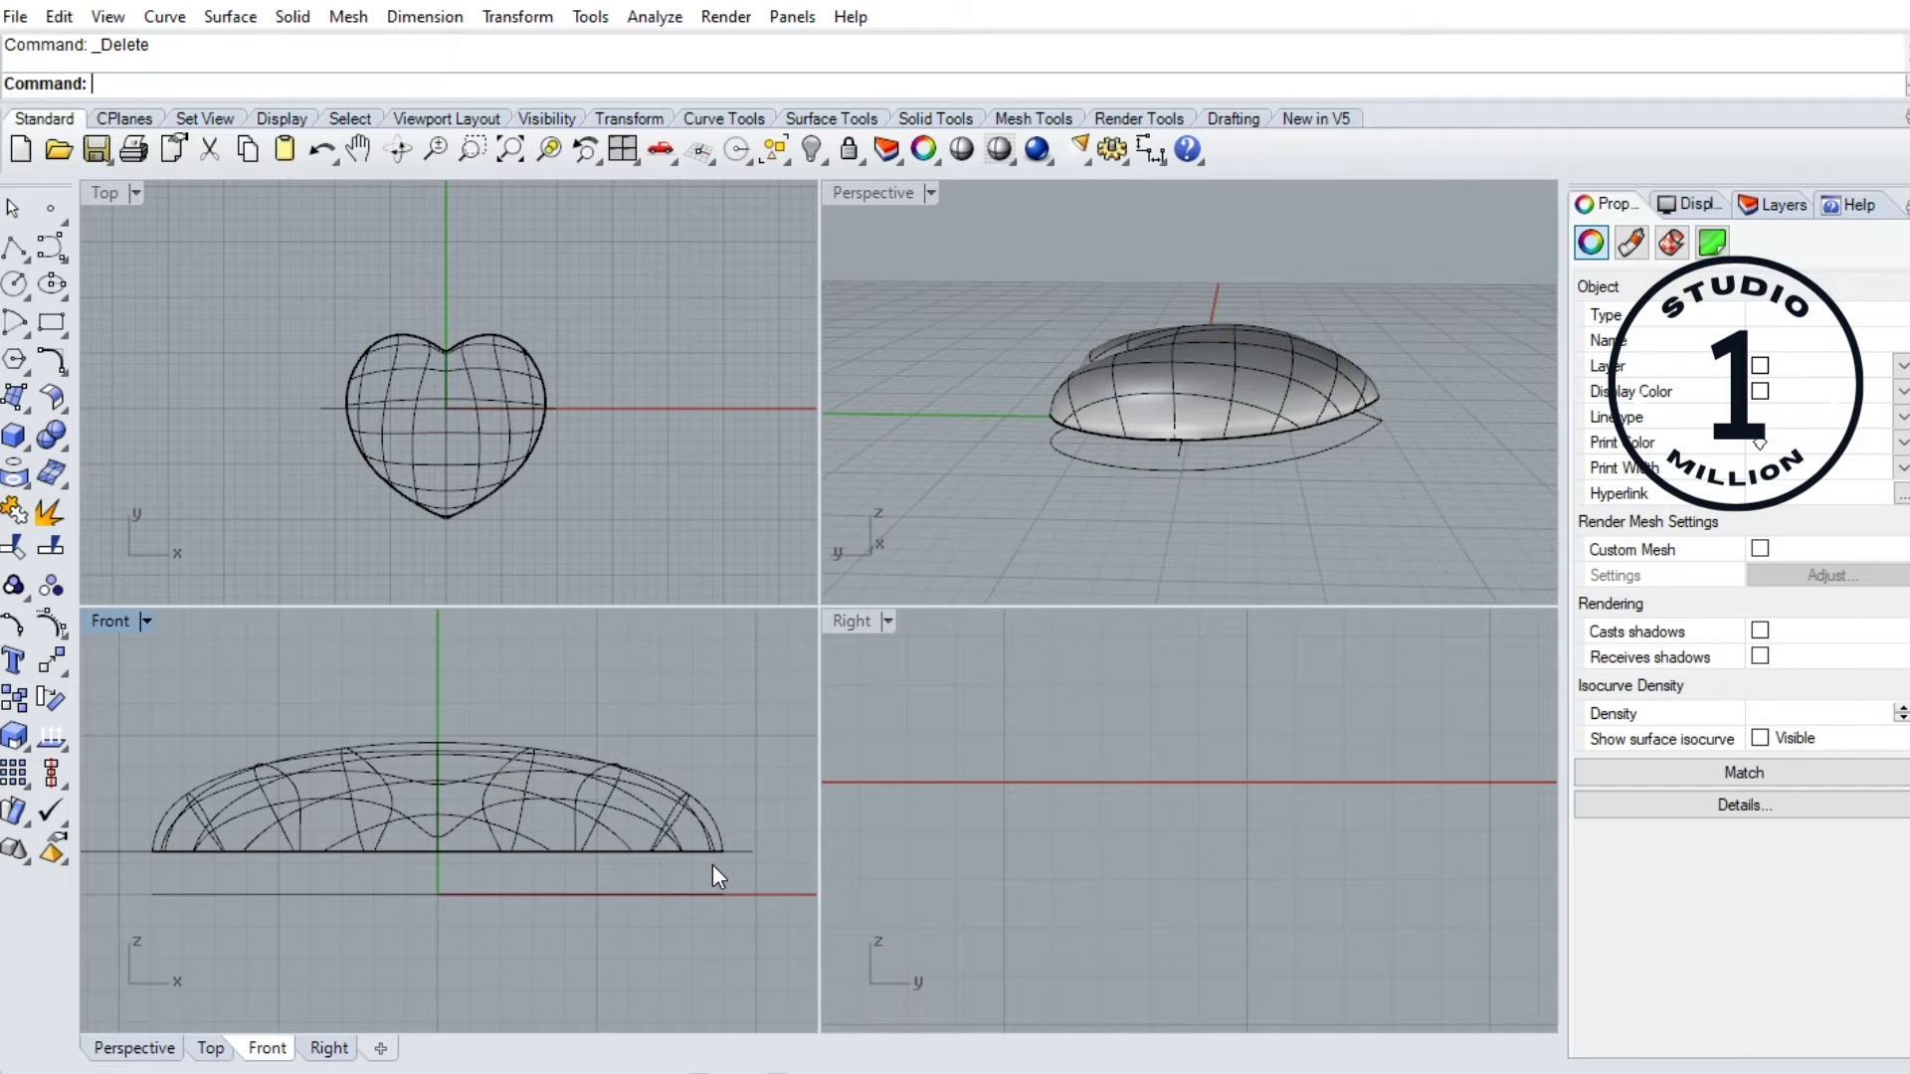
pyautogui.click(750, 850)
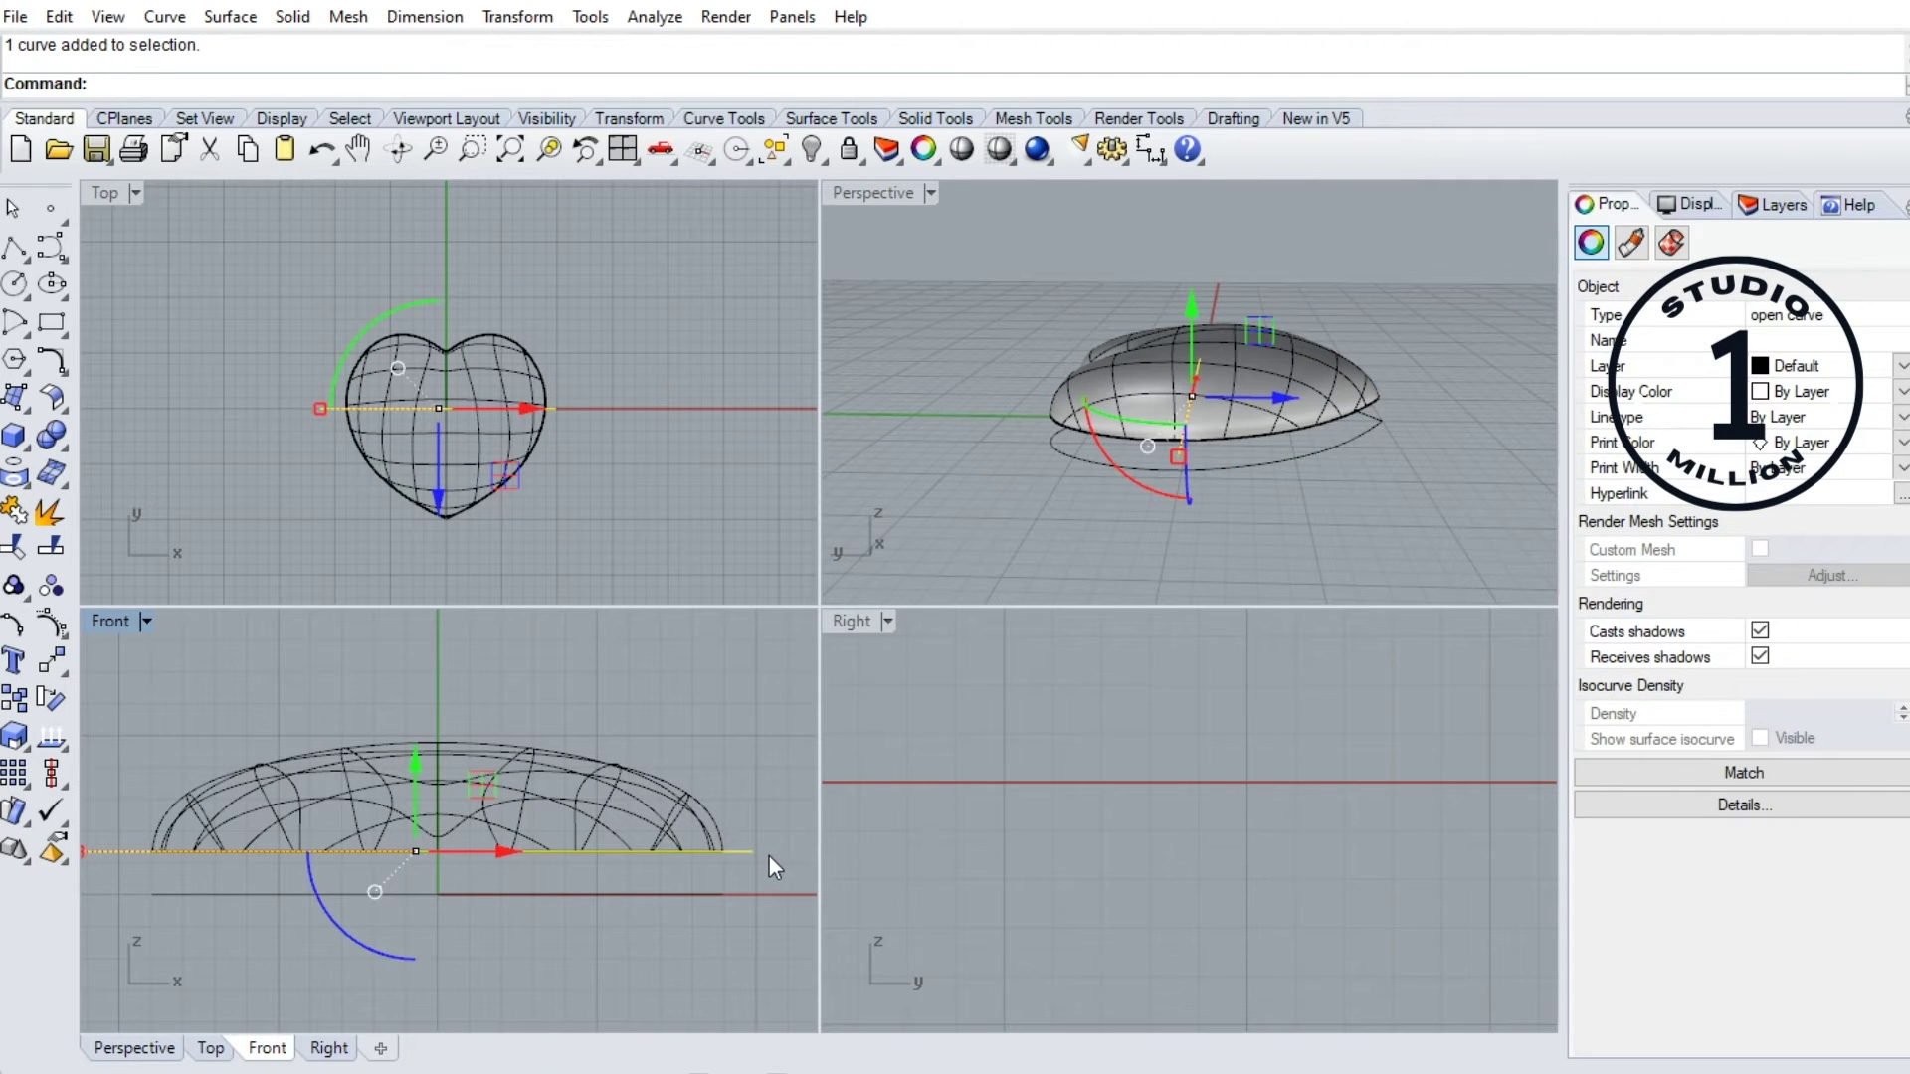
pyautogui.press('Delete')
# Extrude the dome's trimmed lower edge downward by a distance of -1 with Solid set to No
pyautogui.moveTo(1093, 469); pyautogui.dragTo(1225, 412, button='right')
pyautogui.doubleClick(900, 193)
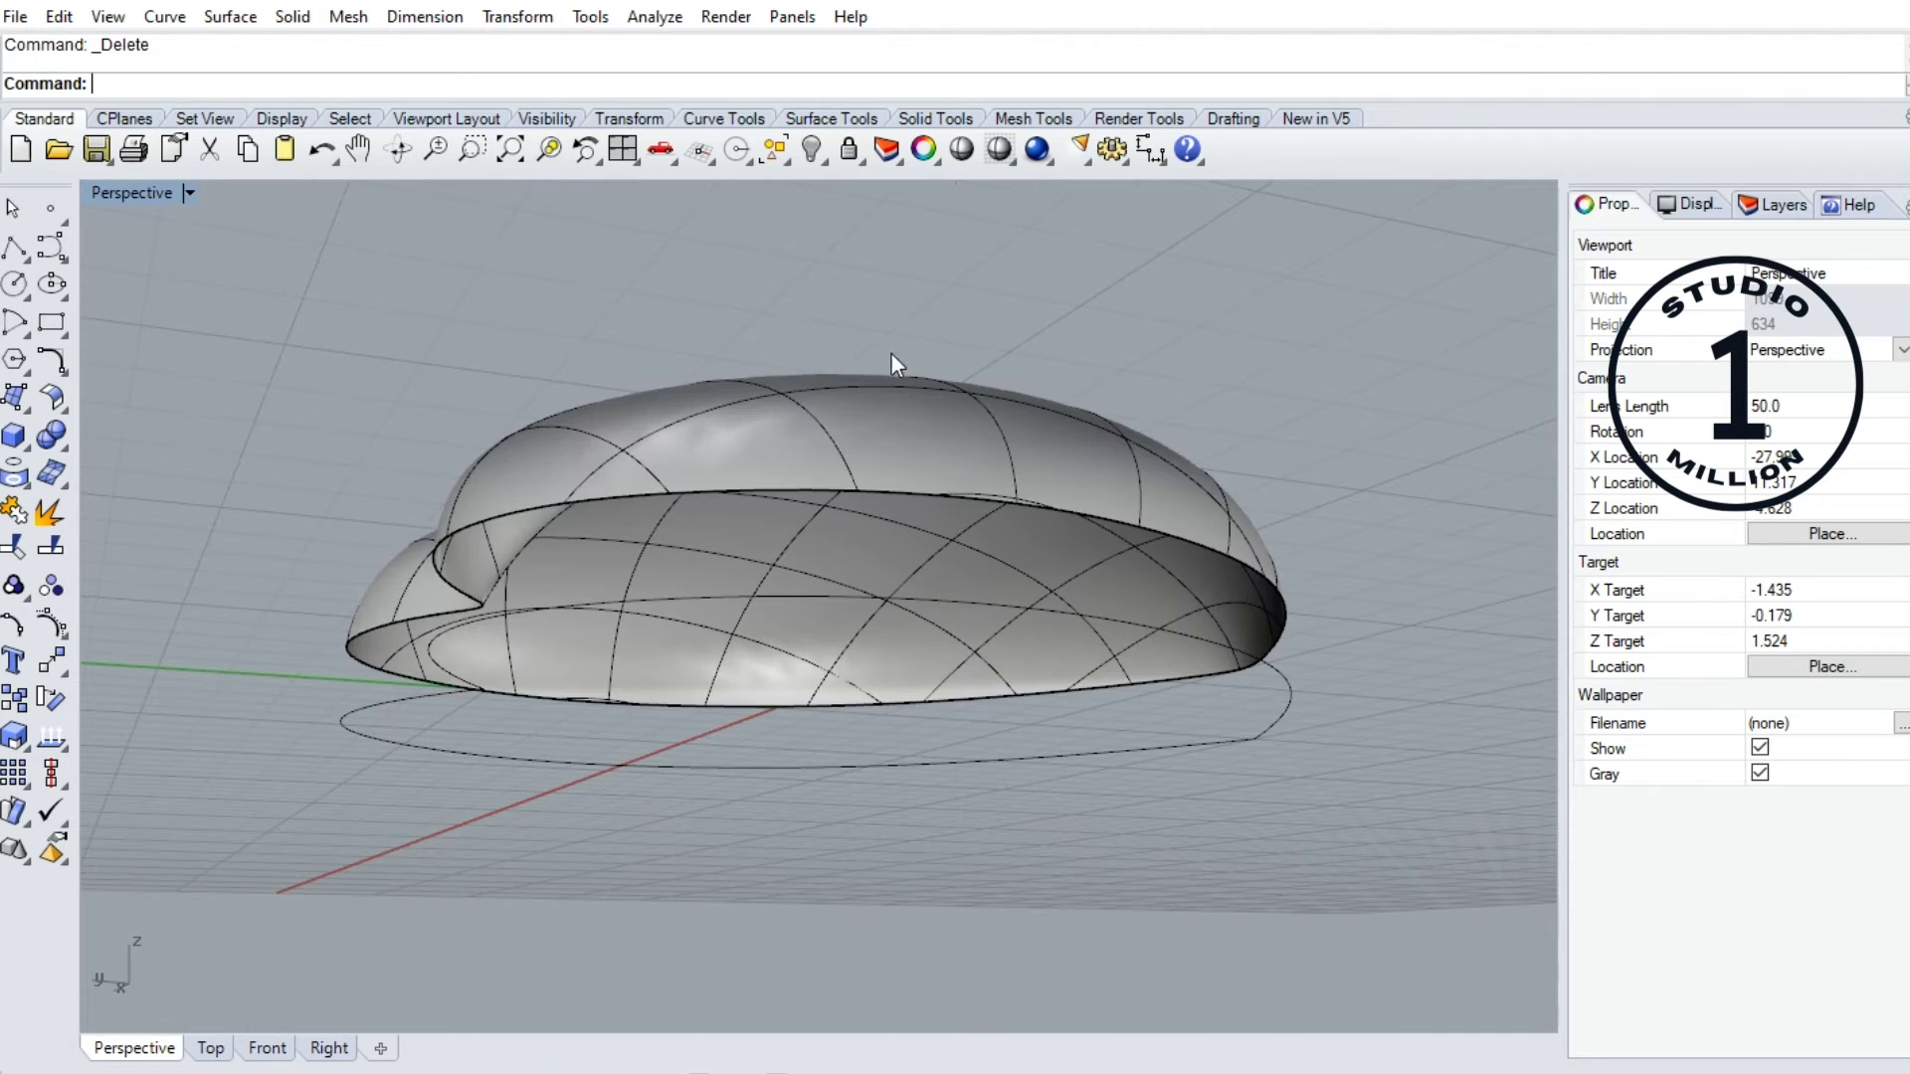
pyautogui.moveTo(928, 545); pyautogui.dragTo(964, 712, button='right')
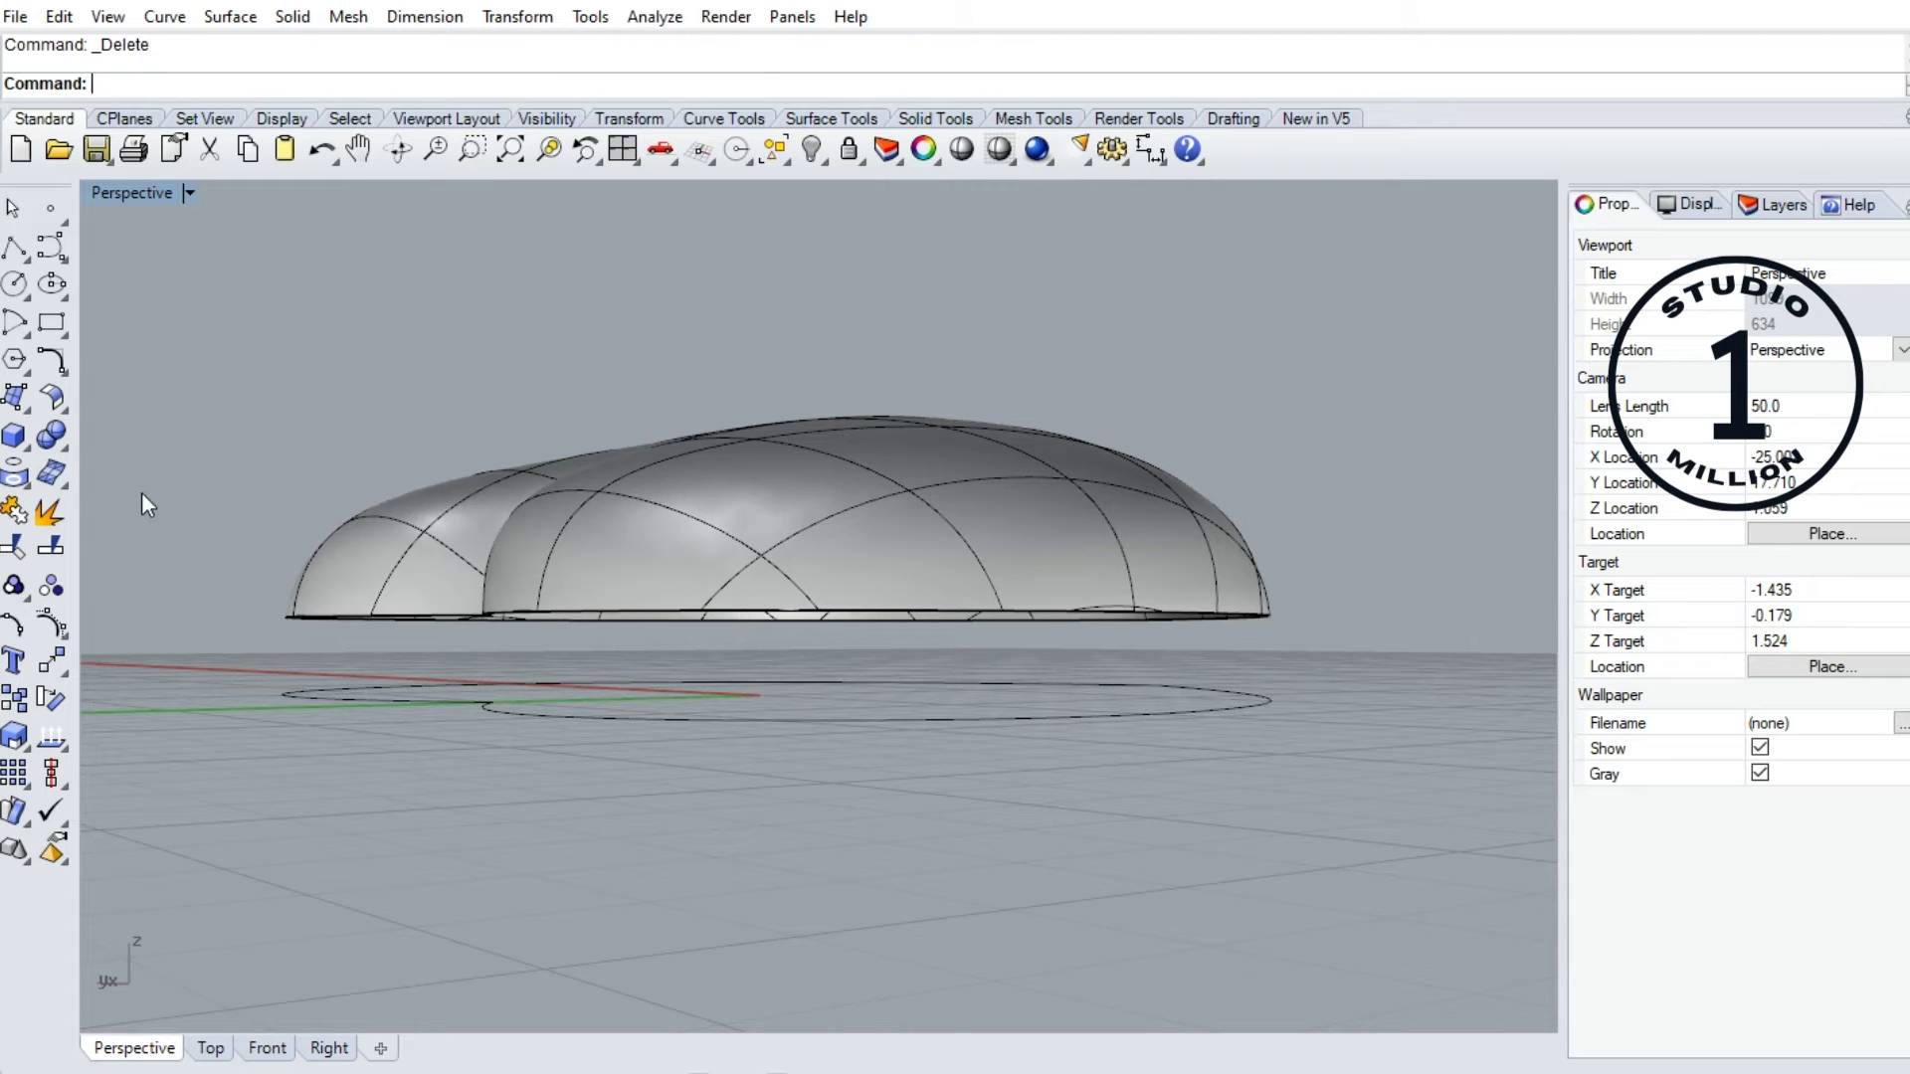
pyautogui.click(14, 435)
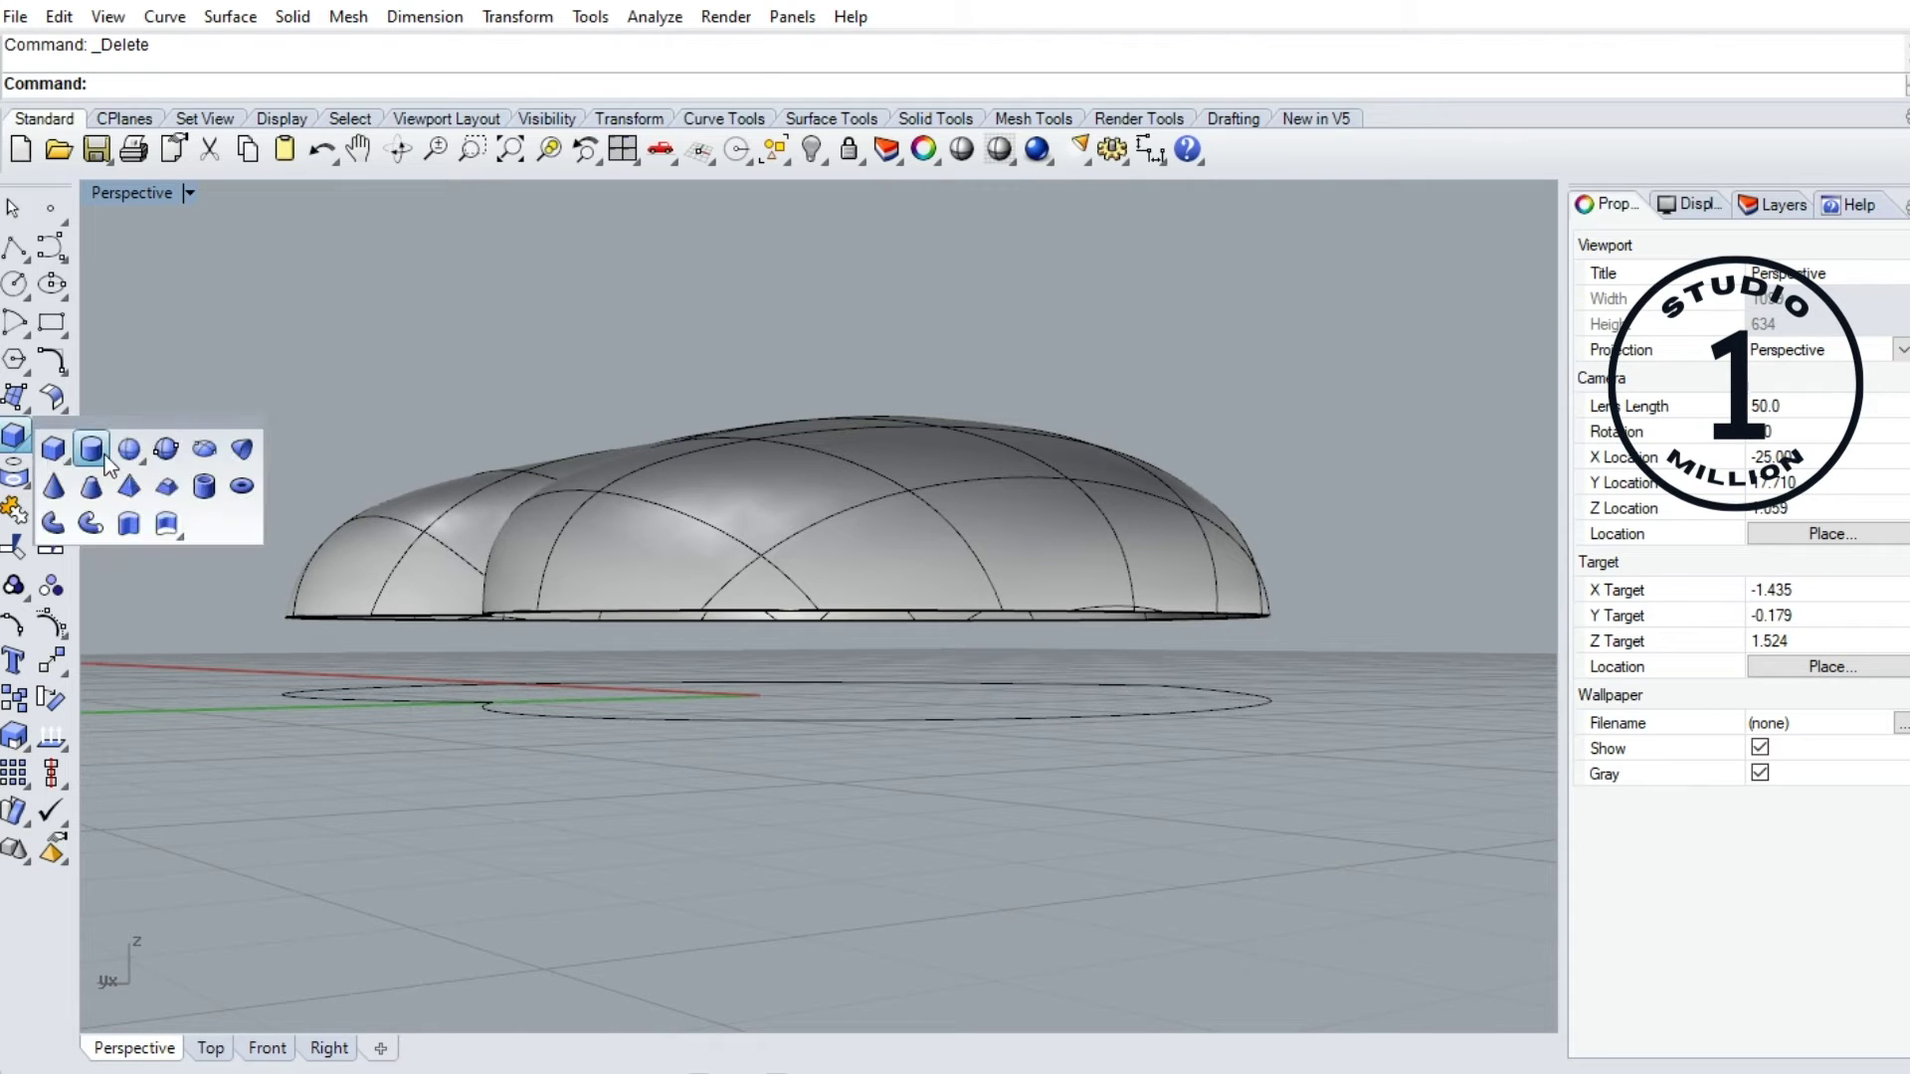
pyautogui.click(129, 524)
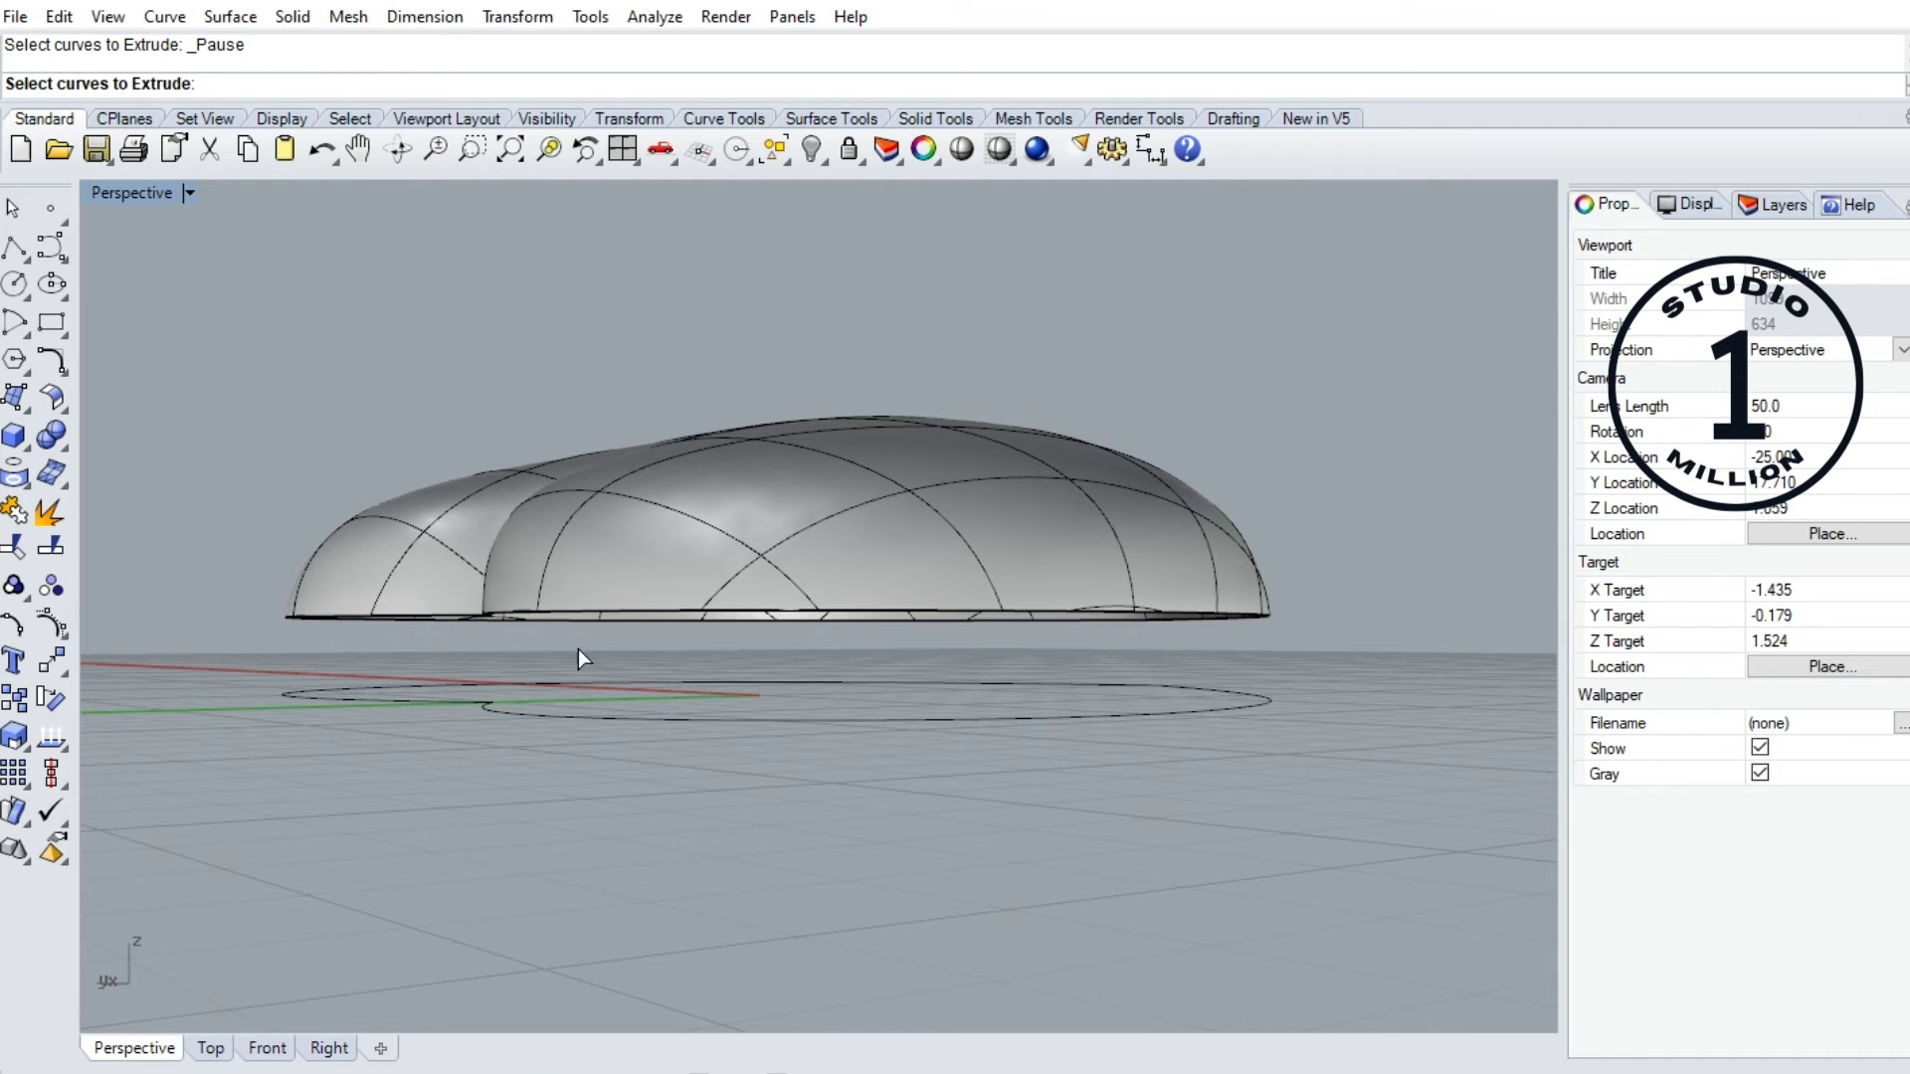
pyautogui.moveTo(712, 676); pyautogui.dragTo(791, 563, button='right')
pyautogui.click(814, 513)
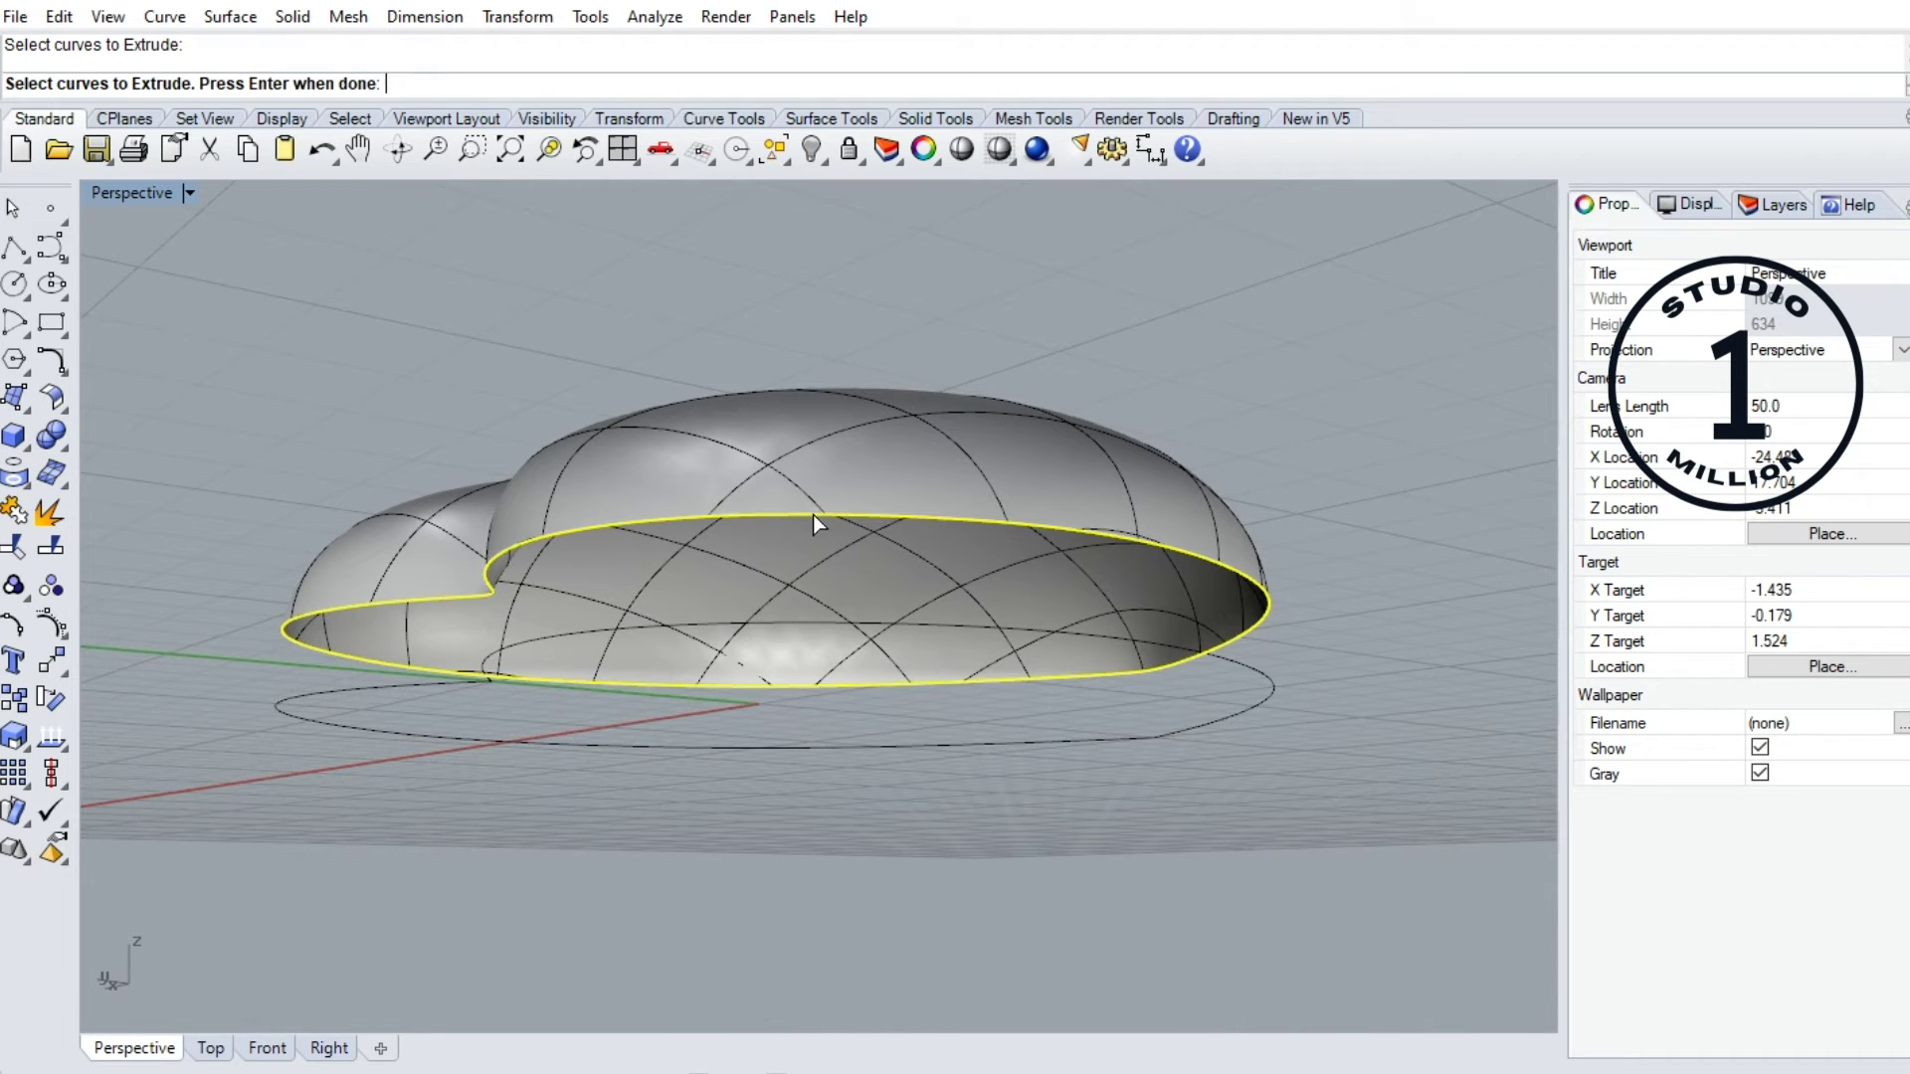
pyautogui.press('Return')
pyautogui.write('s')
pyautogui.press('Return')
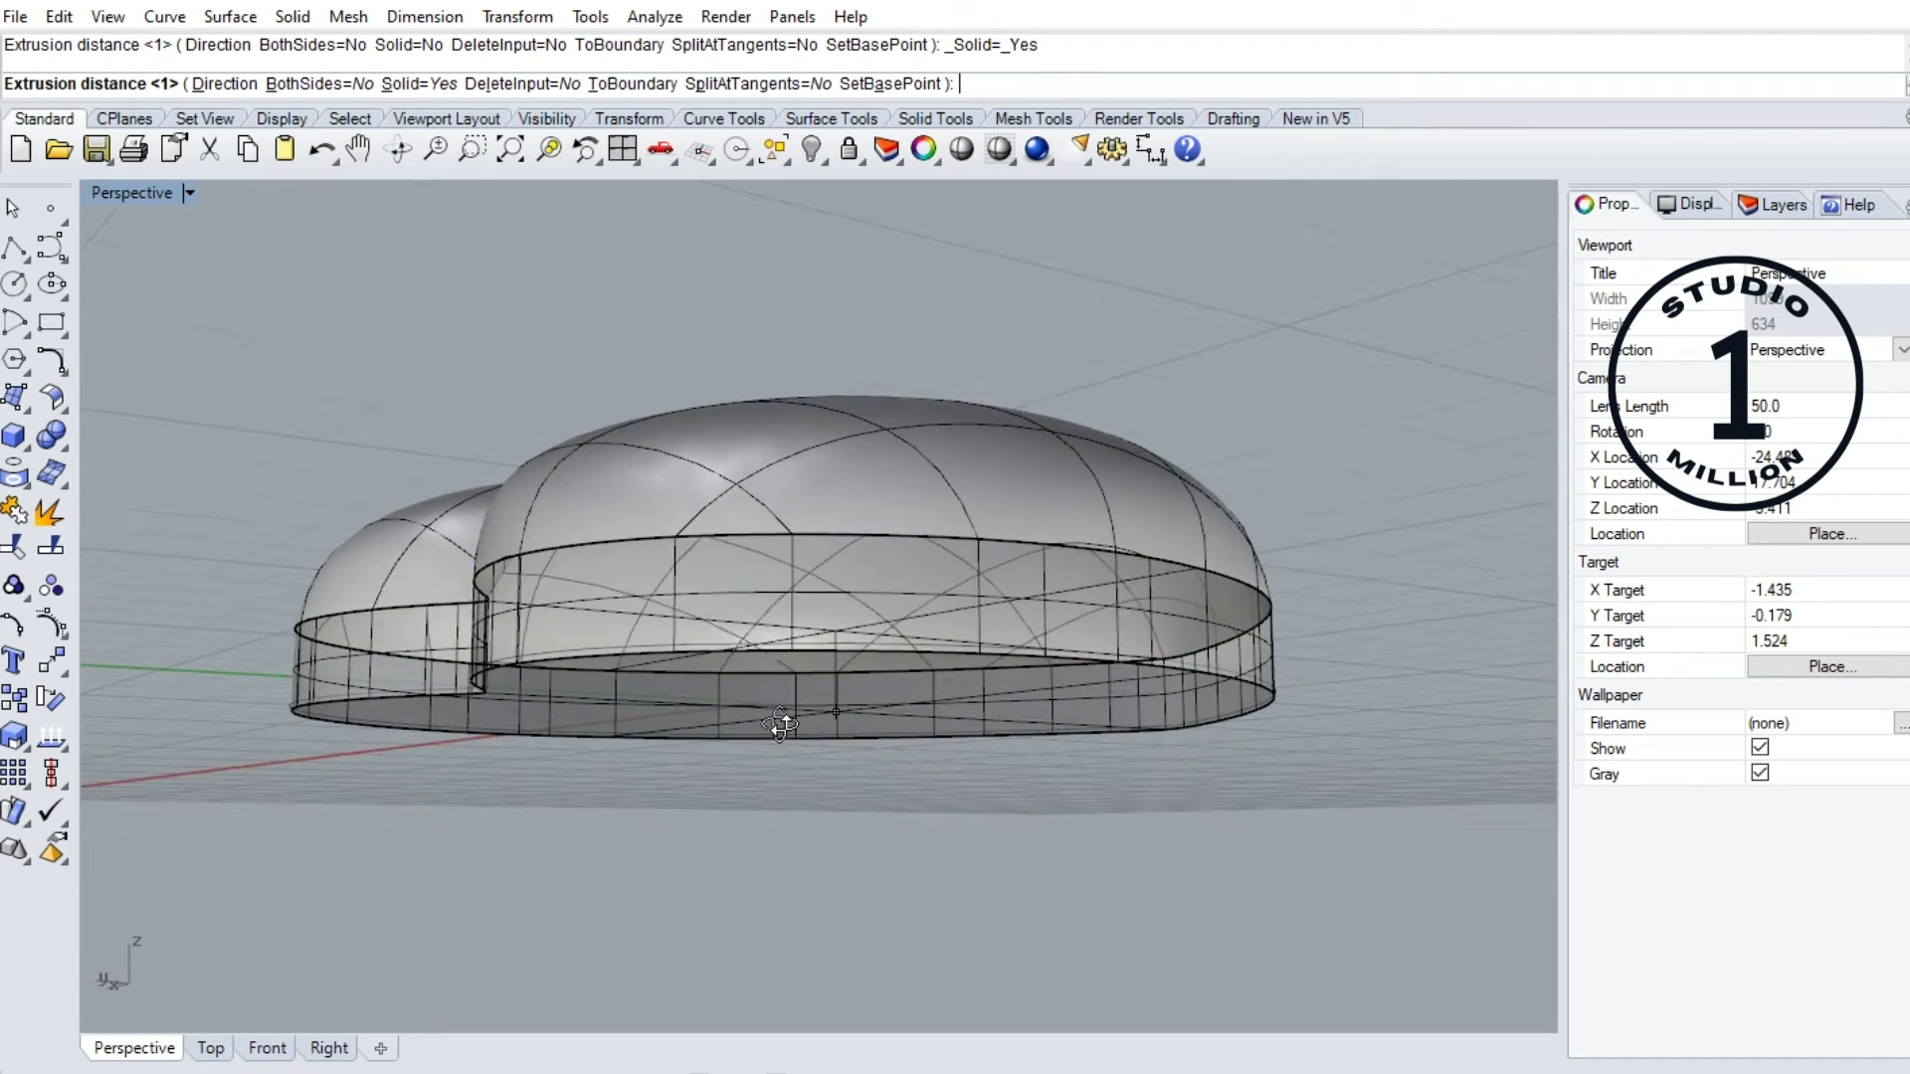
pyautogui.moveTo(781, 724); pyautogui.dragTo(726, 759, button='right')
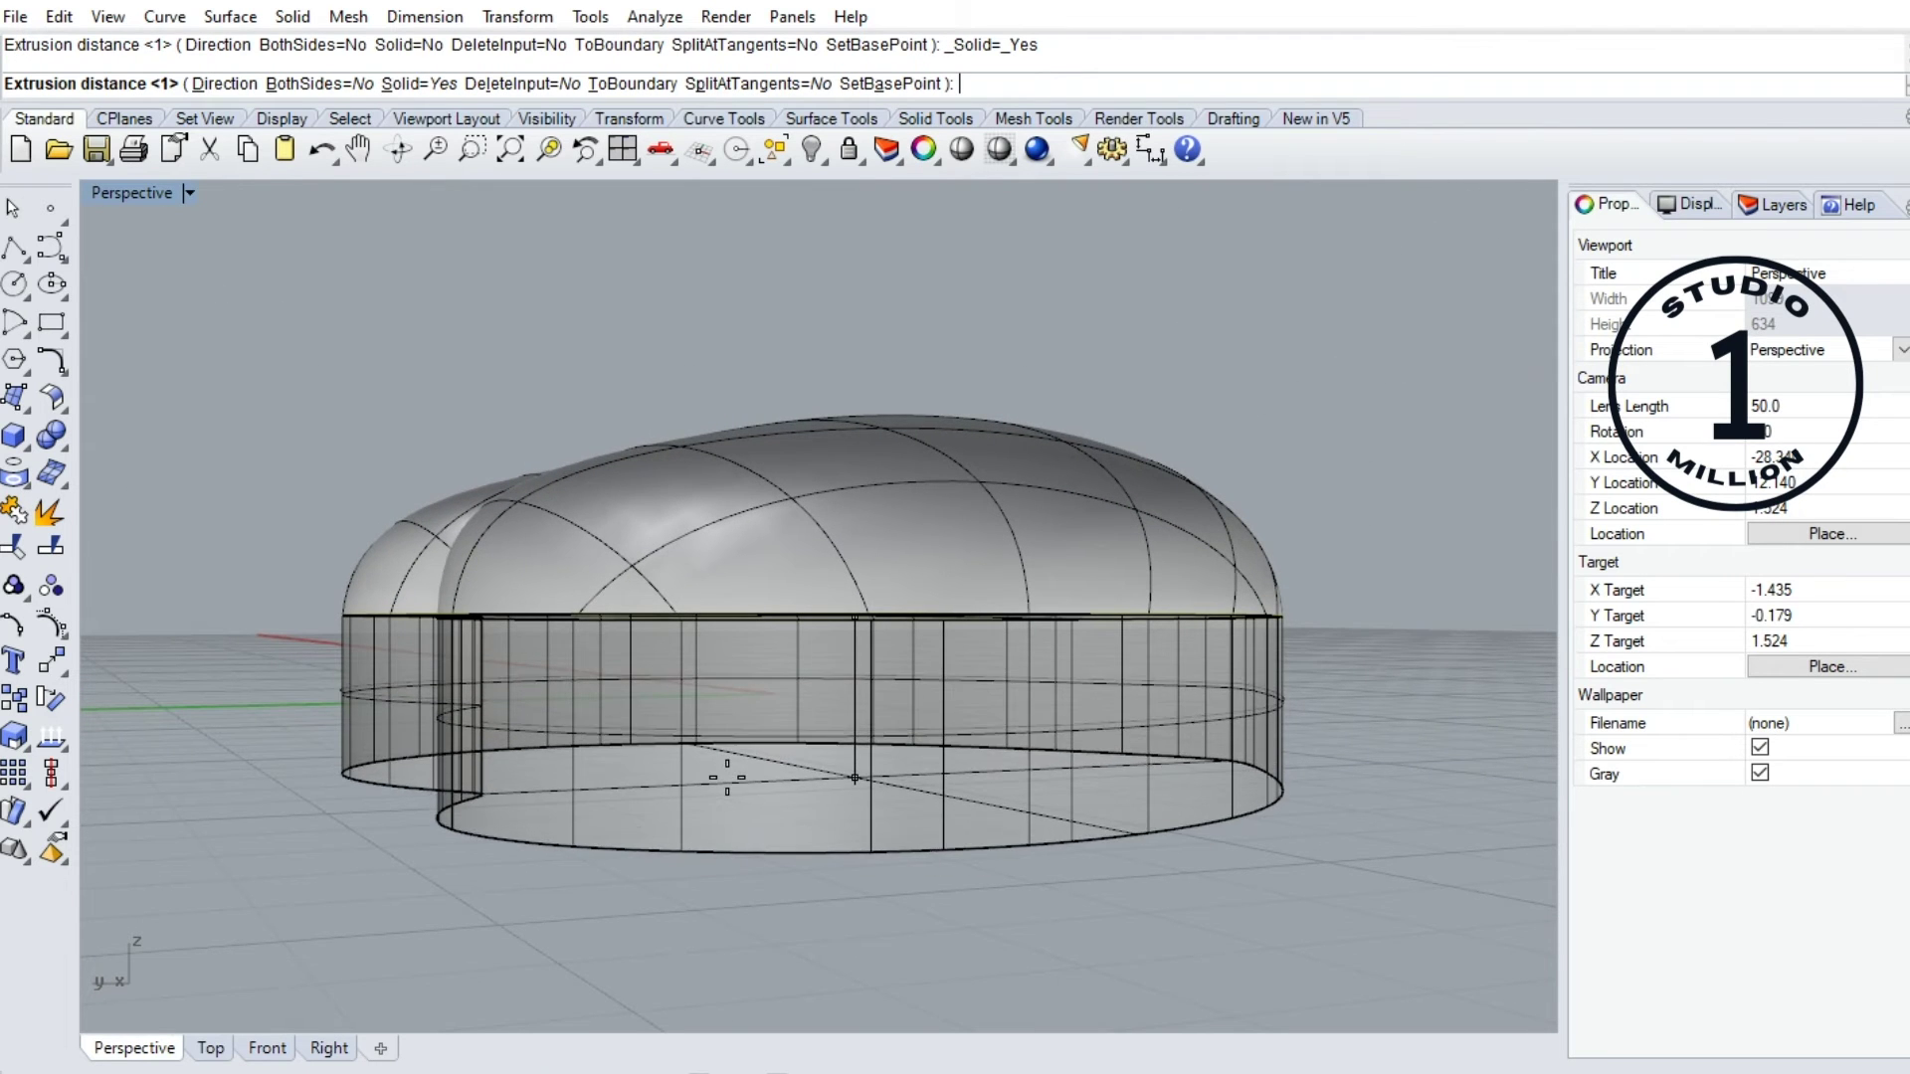
pyautogui.click(426, 84)
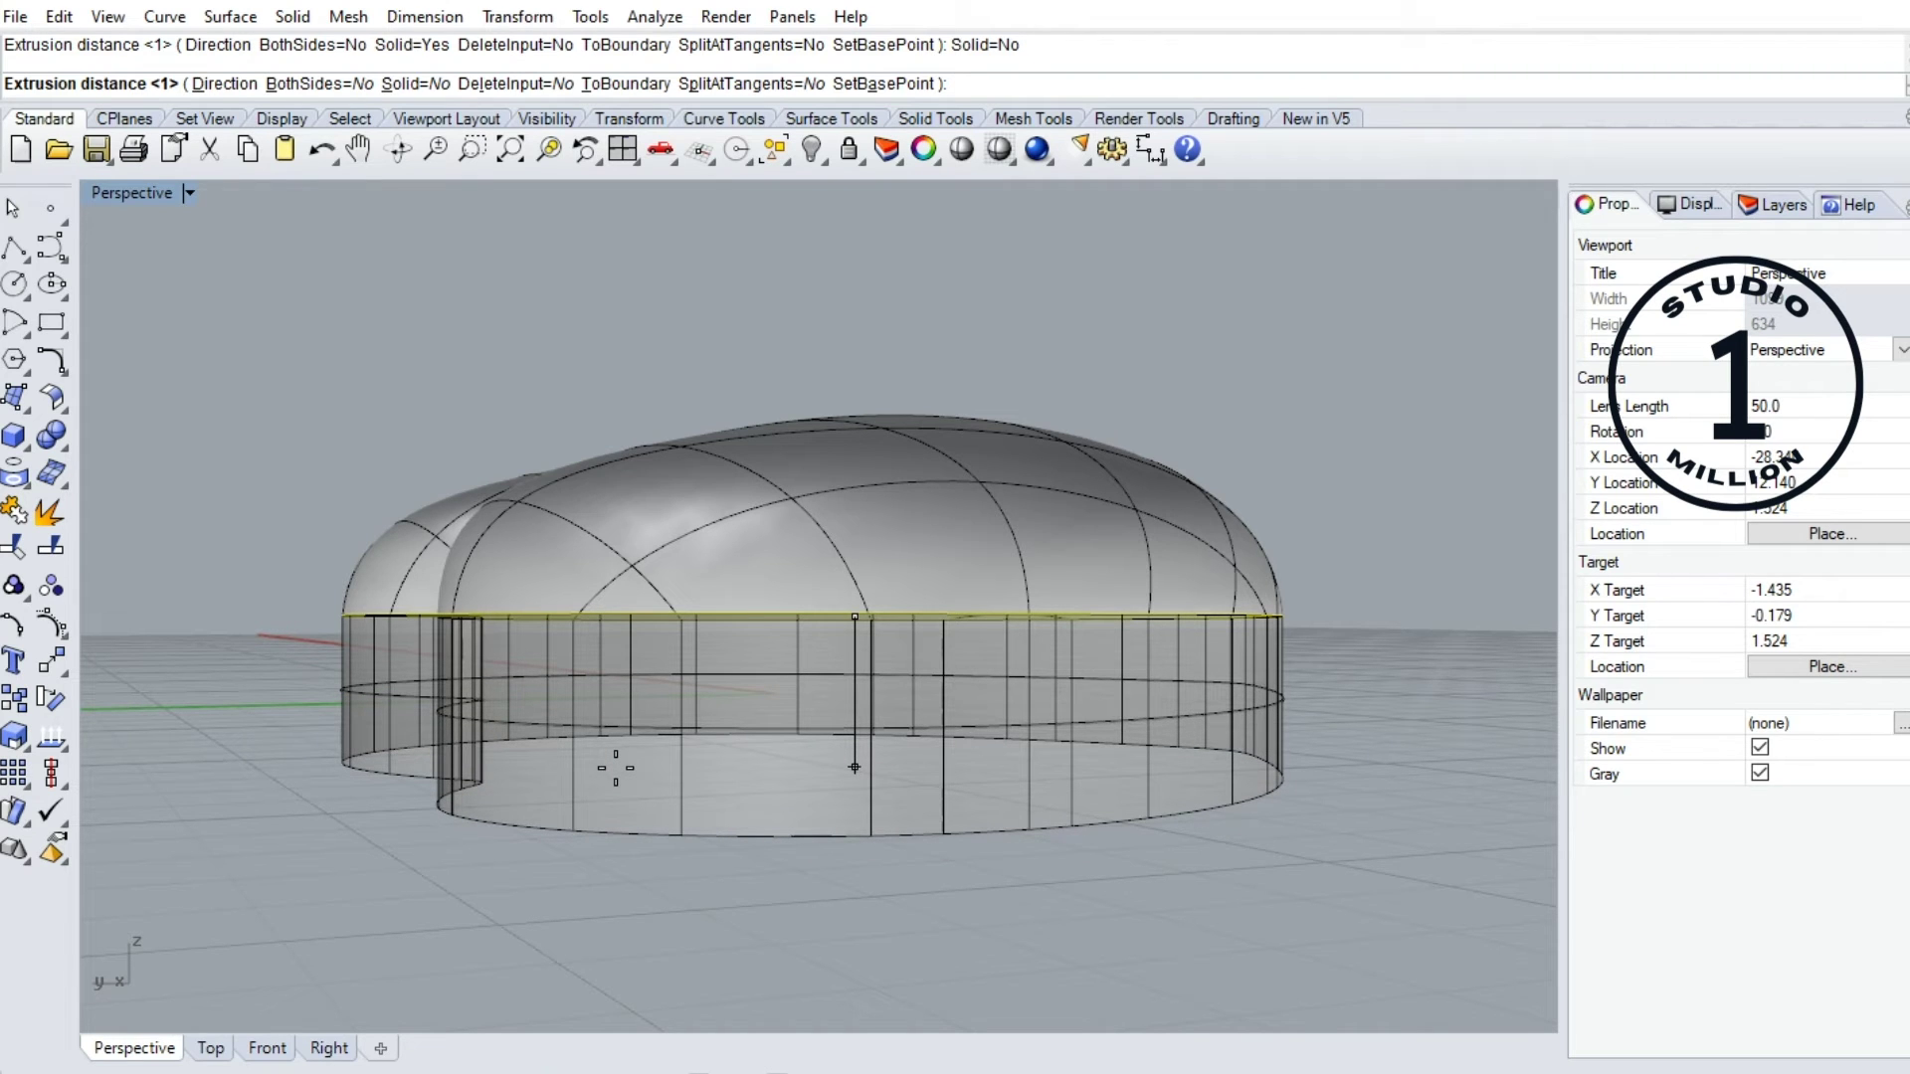
pyautogui.write('-1')
pyautogui.press('Return')
# Join the domed heart surface with the short extruded wall beneath it
pyautogui.moveTo(616, 768); pyautogui.dragTo(904, 669, button='right')
pyautogui.moveTo(1019, 529); pyautogui.dragTo(688, 668, button='right')
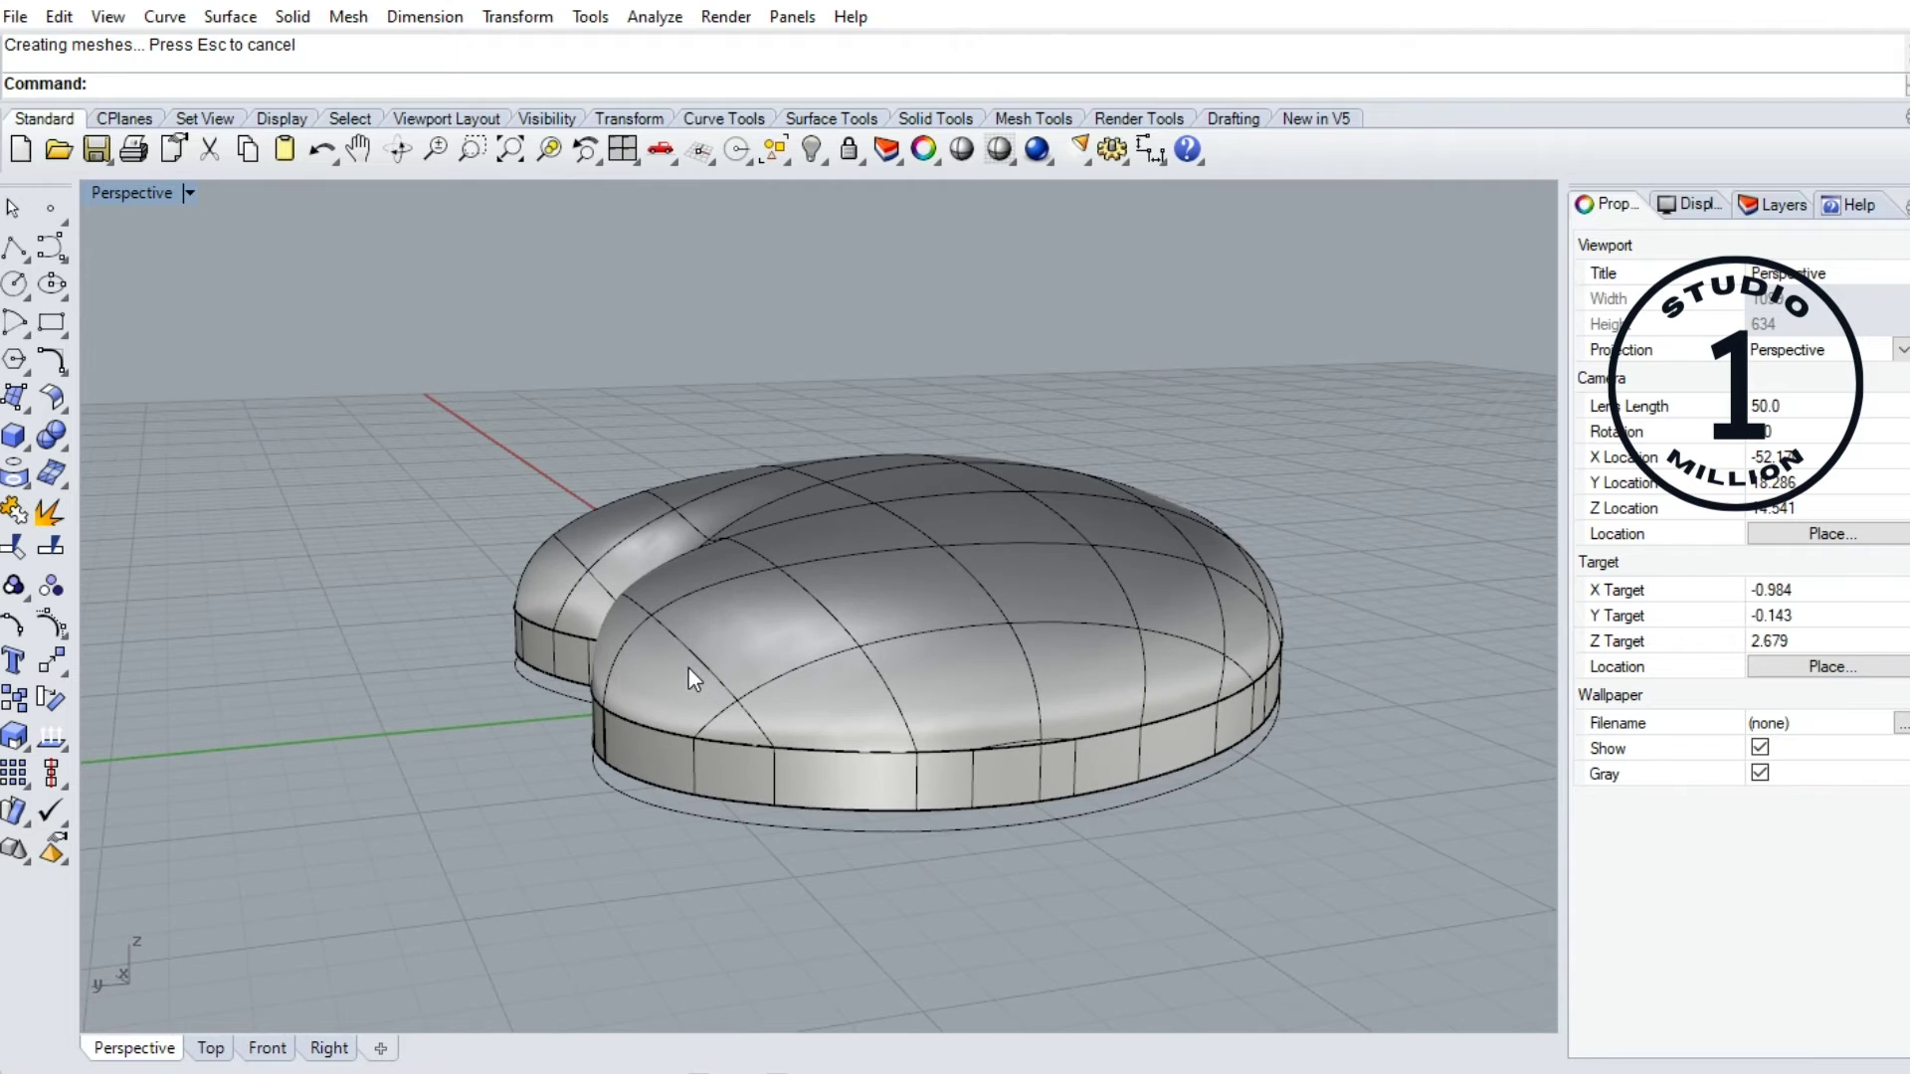
pyautogui.click(887, 688)
pyautogui.keyDown('shift'); pyautogui.click(884, 778); pyautogui.keyUp('shift')
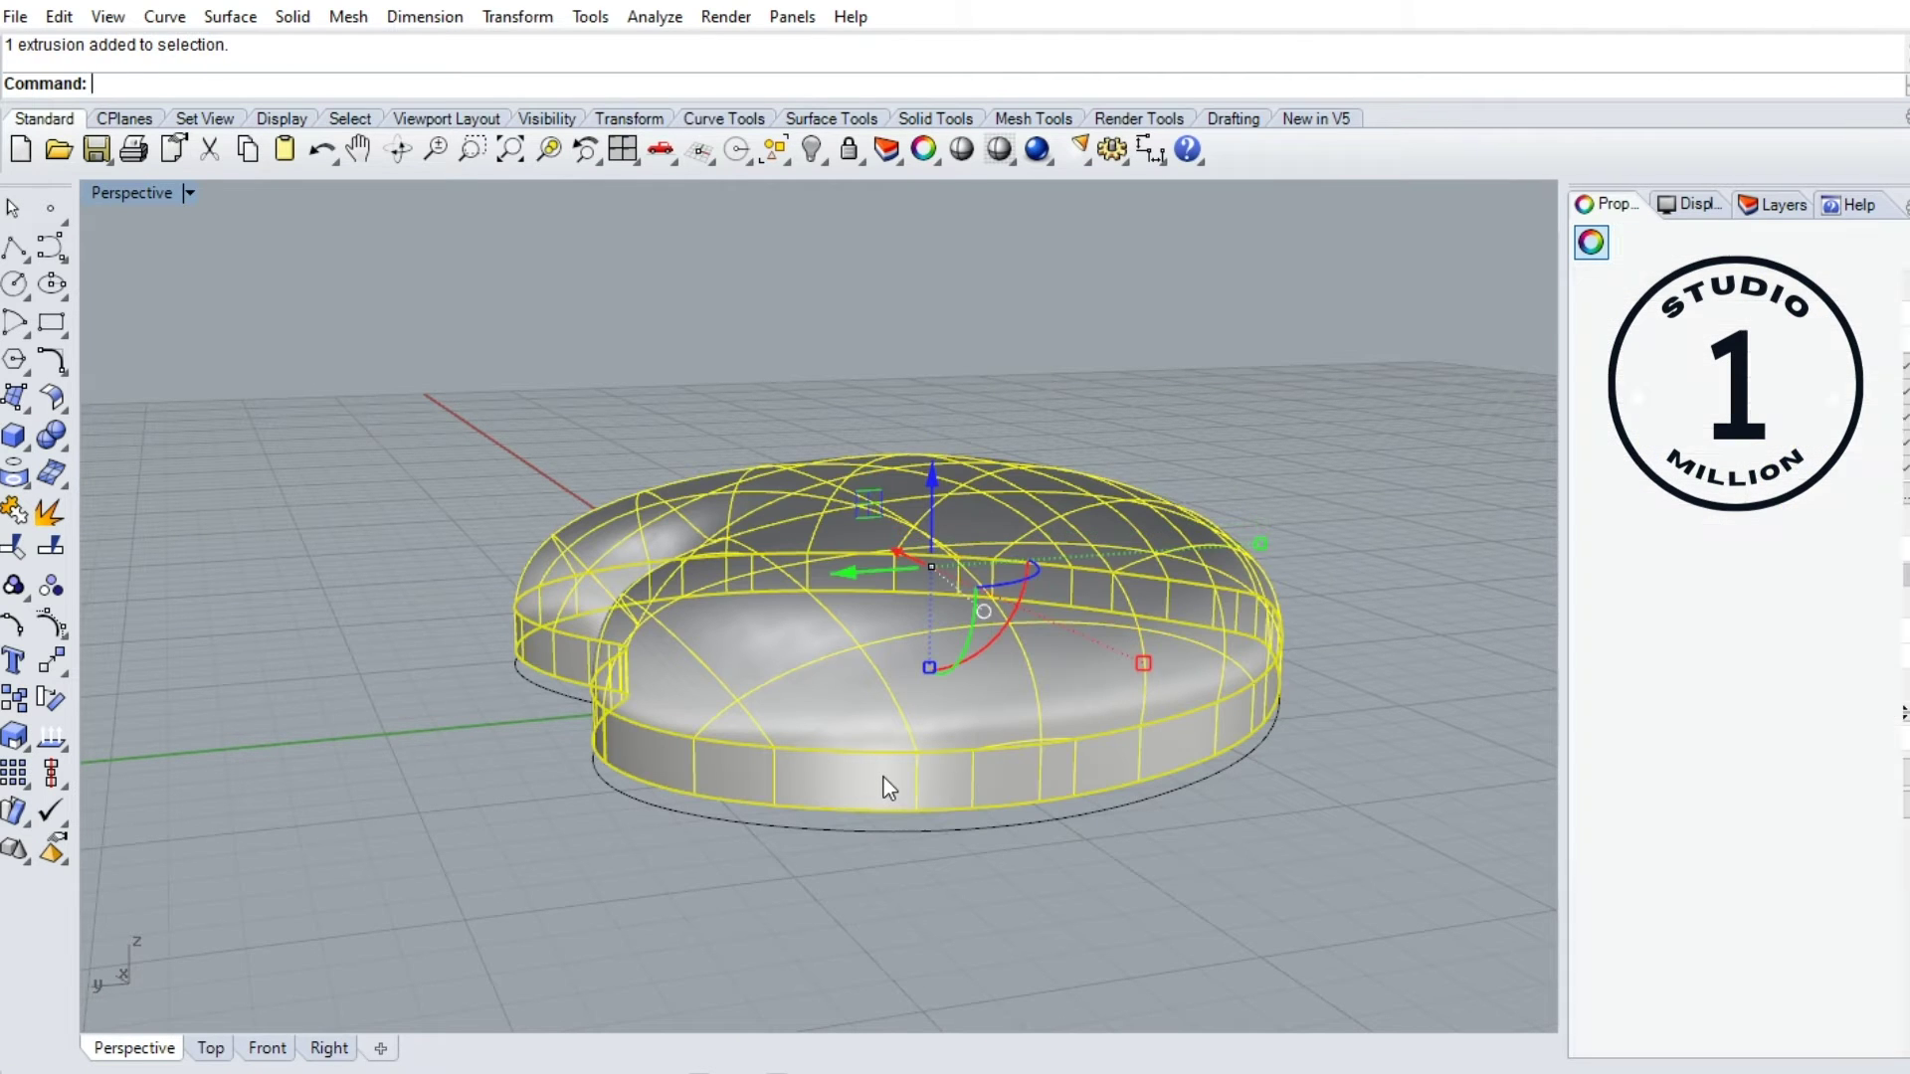
pyautogui.click(14, 510)
pyautogui.click(414, 762)
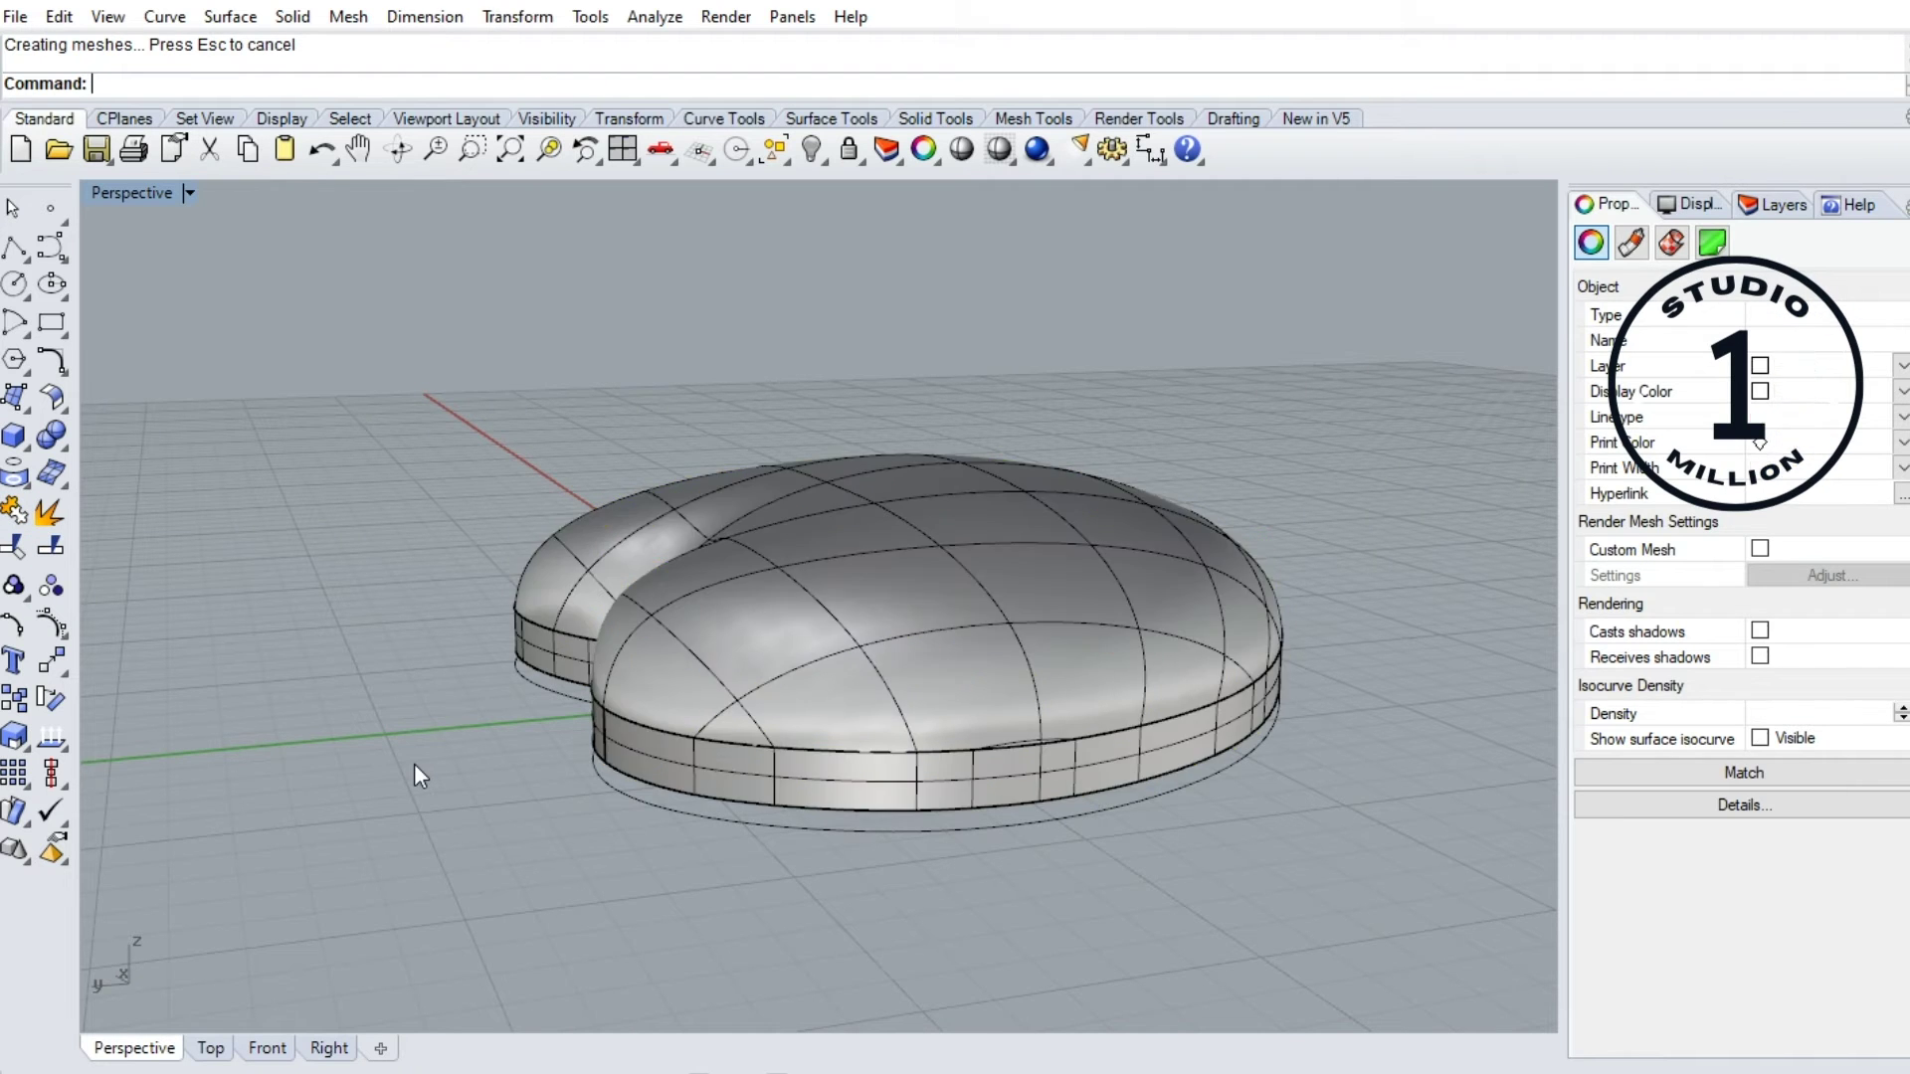
# Offset the joined heart polysurface as a solid, flipping all offset directions inward
pyautogui.moveTo(414, 762); pyautogui.dragTo(509, 497, button='right')
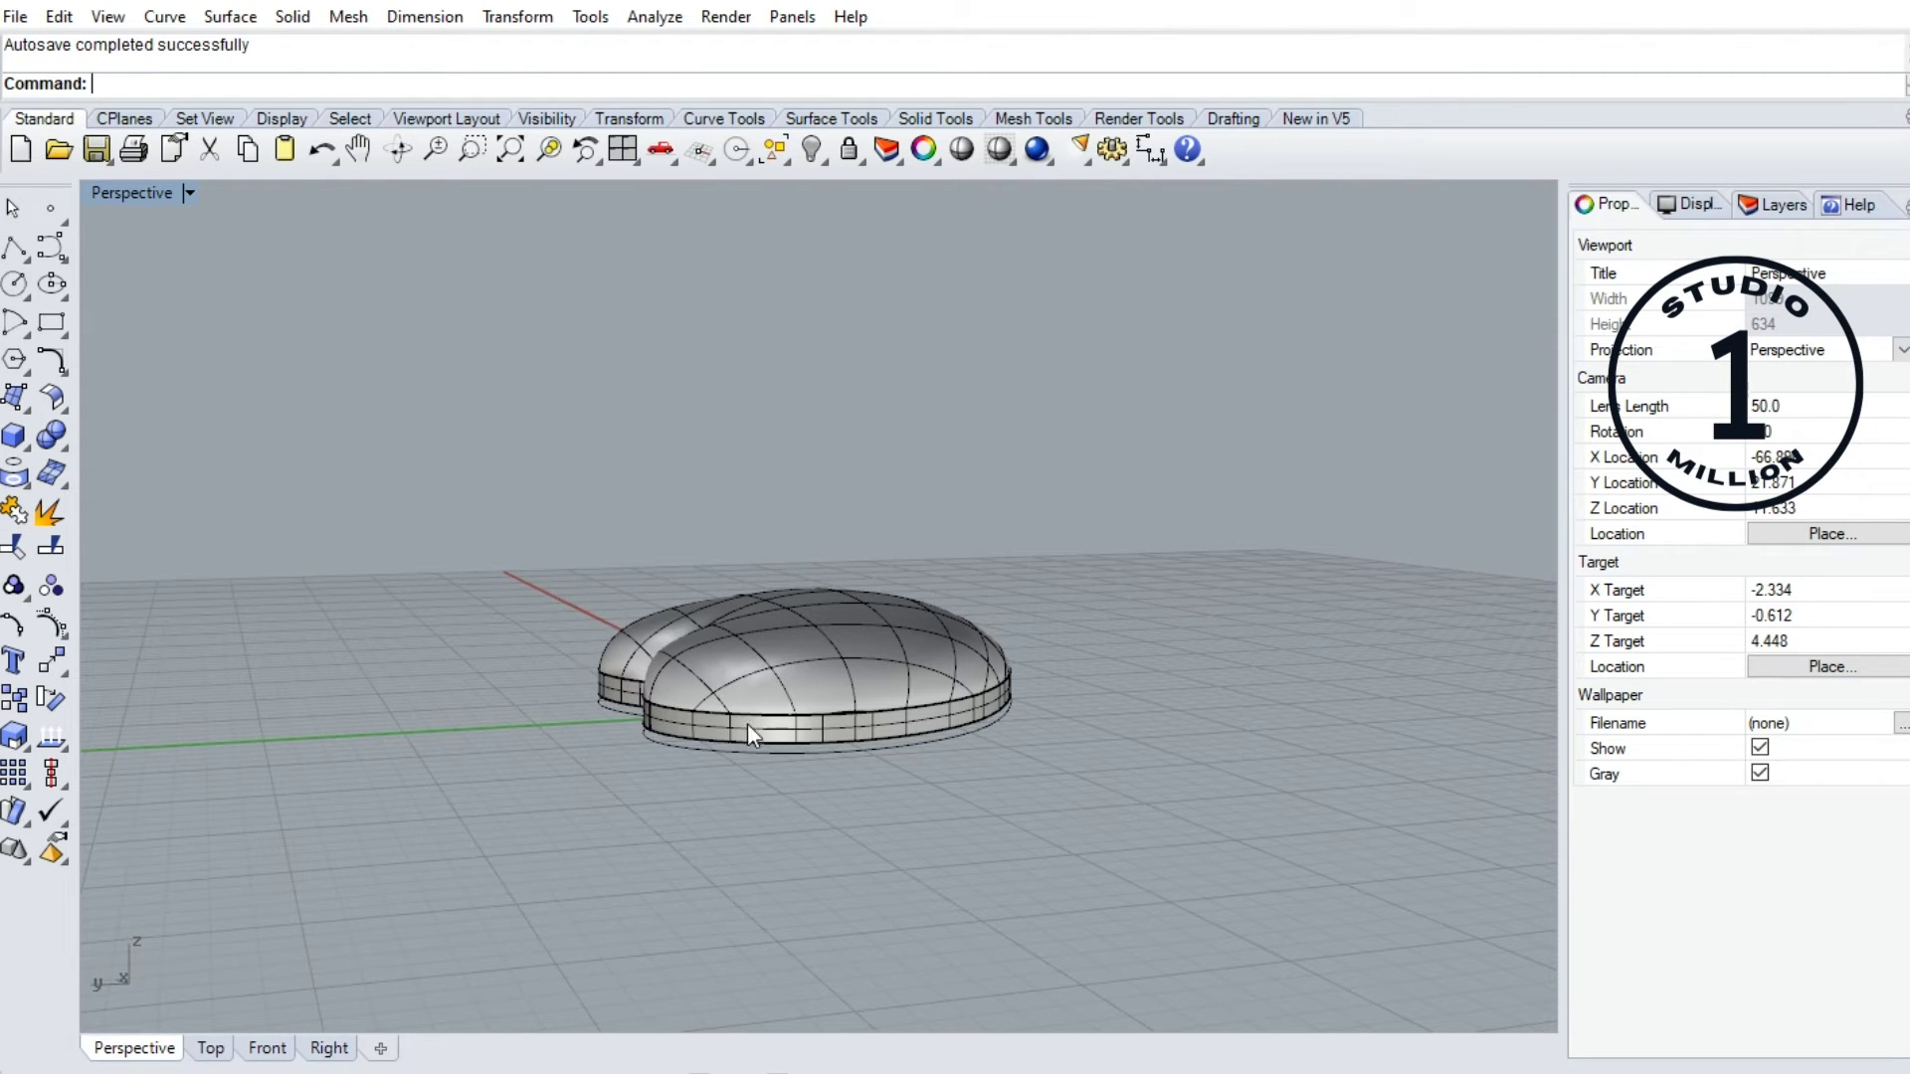
pyautogui.scroll(2, 637, 673)
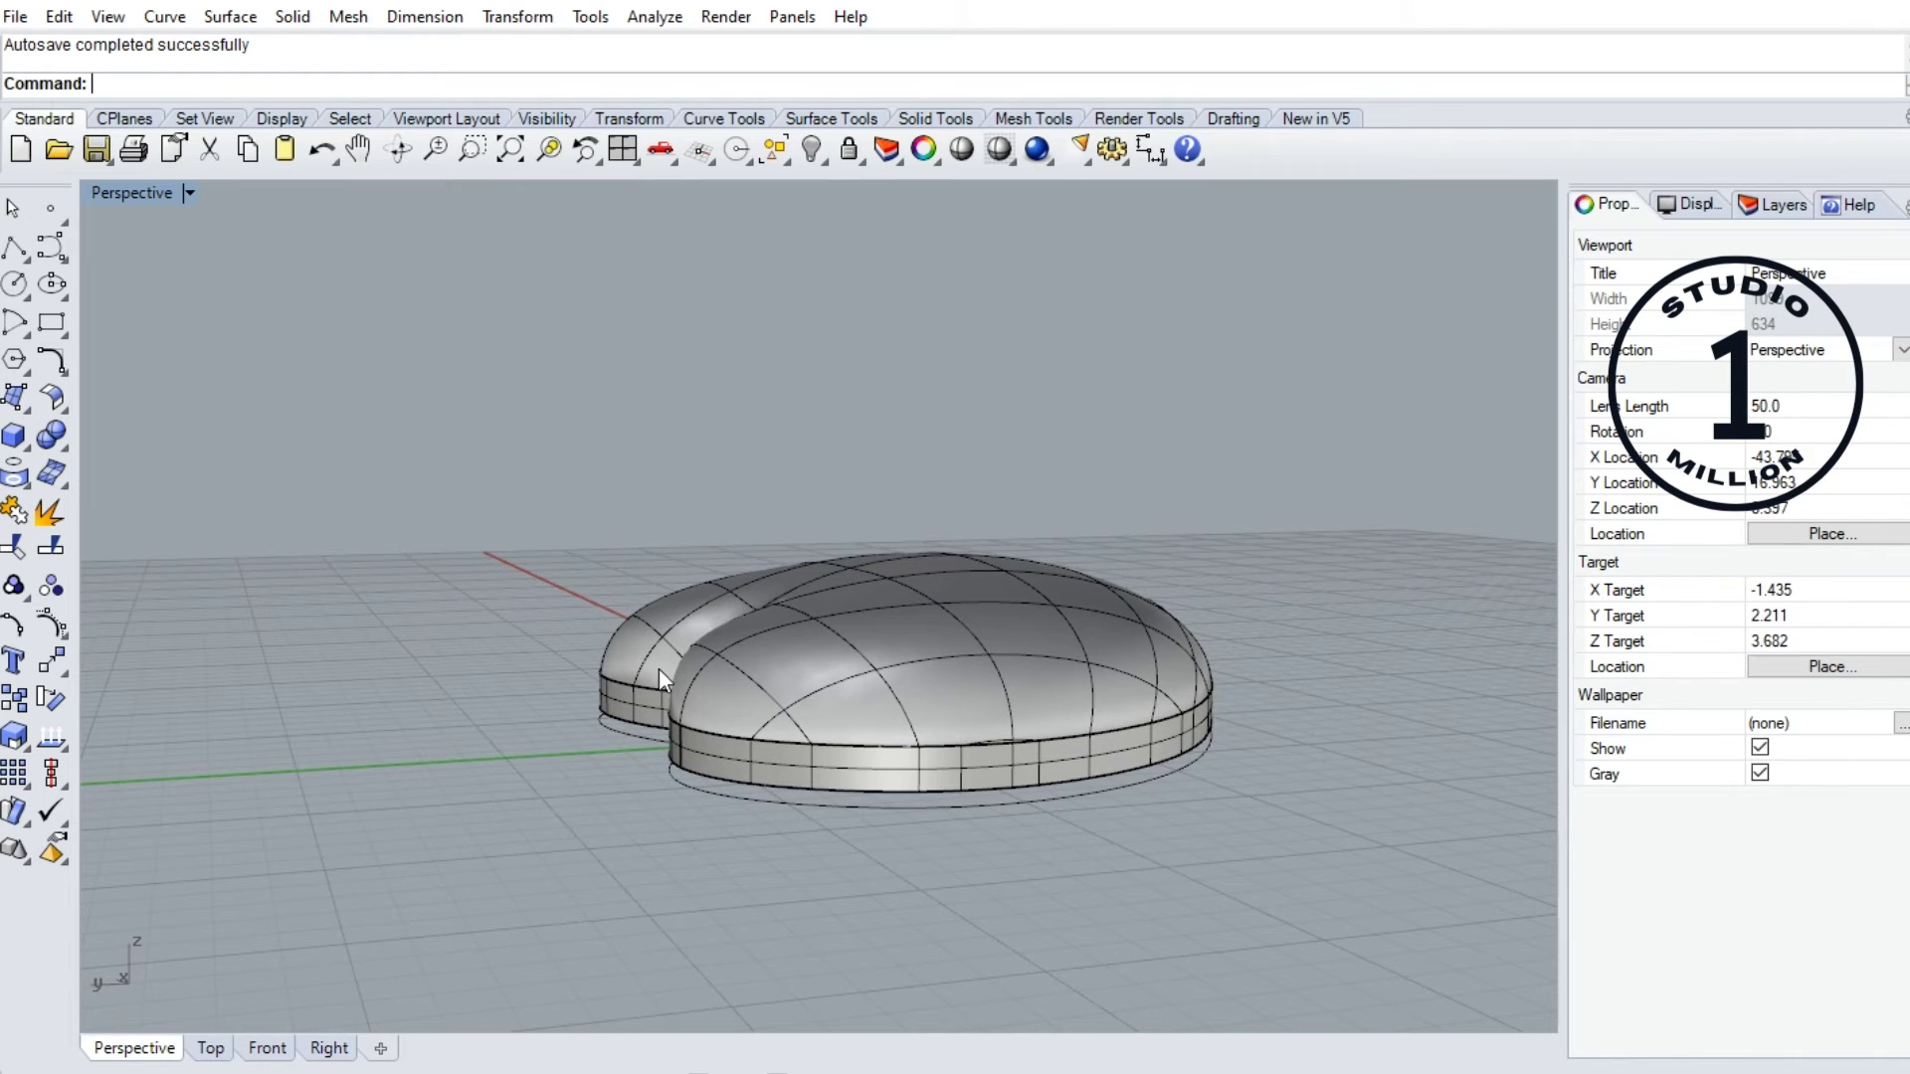
pyautogui.click(824, 685)
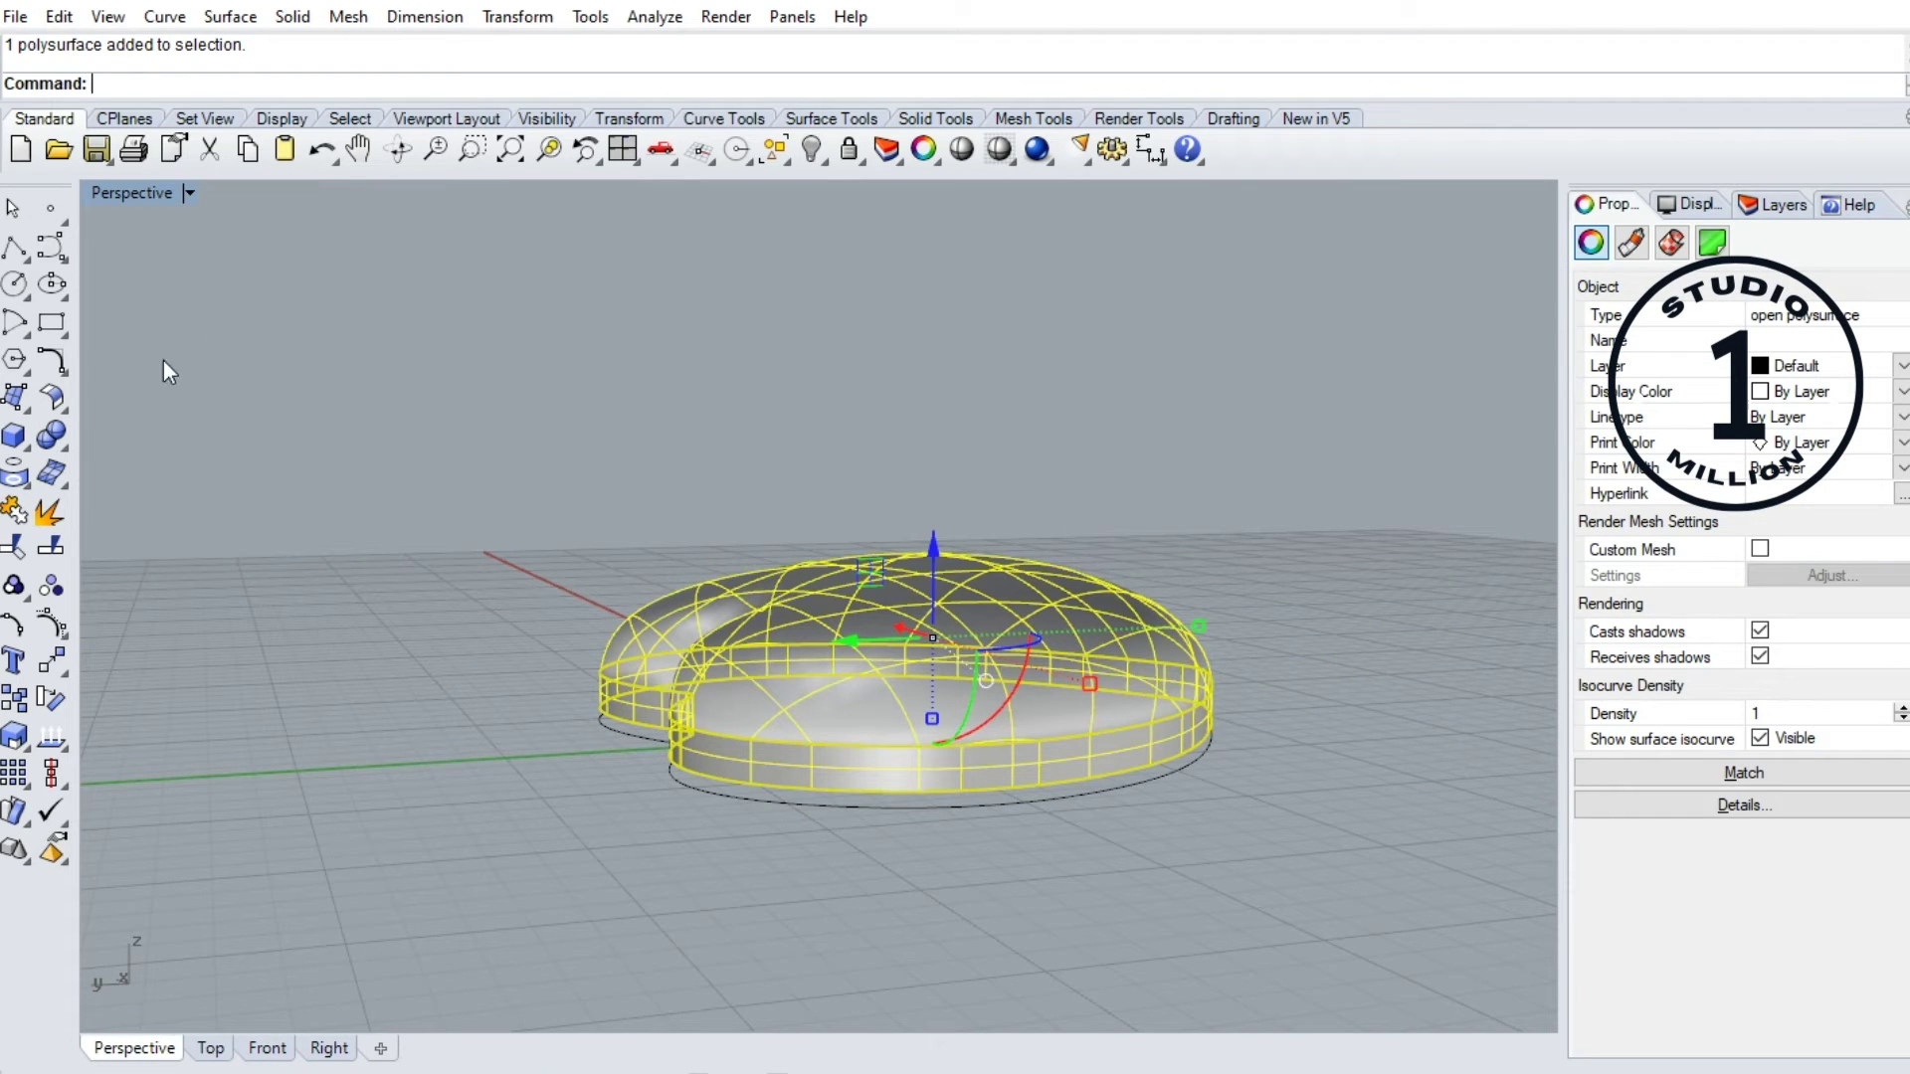
pyautogui.click(67, 411)
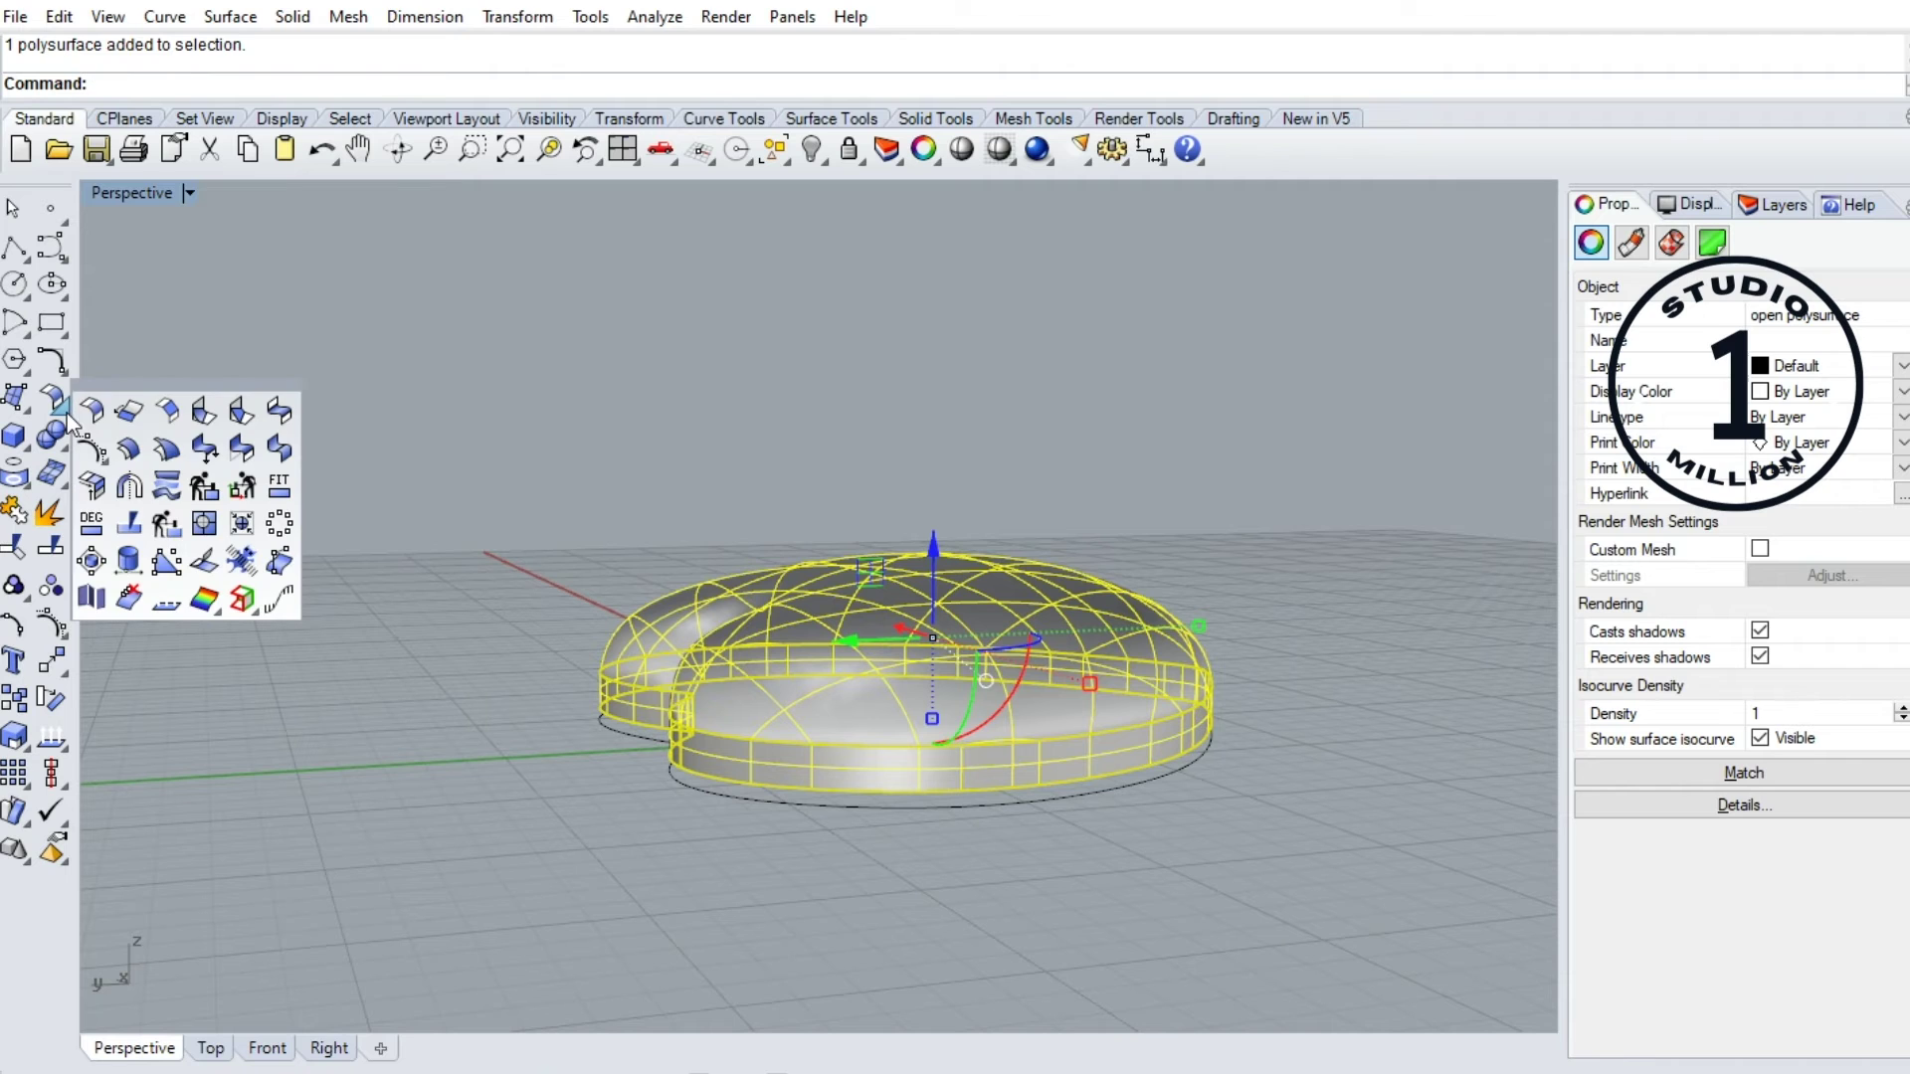
pyautogui.click(134, 456)
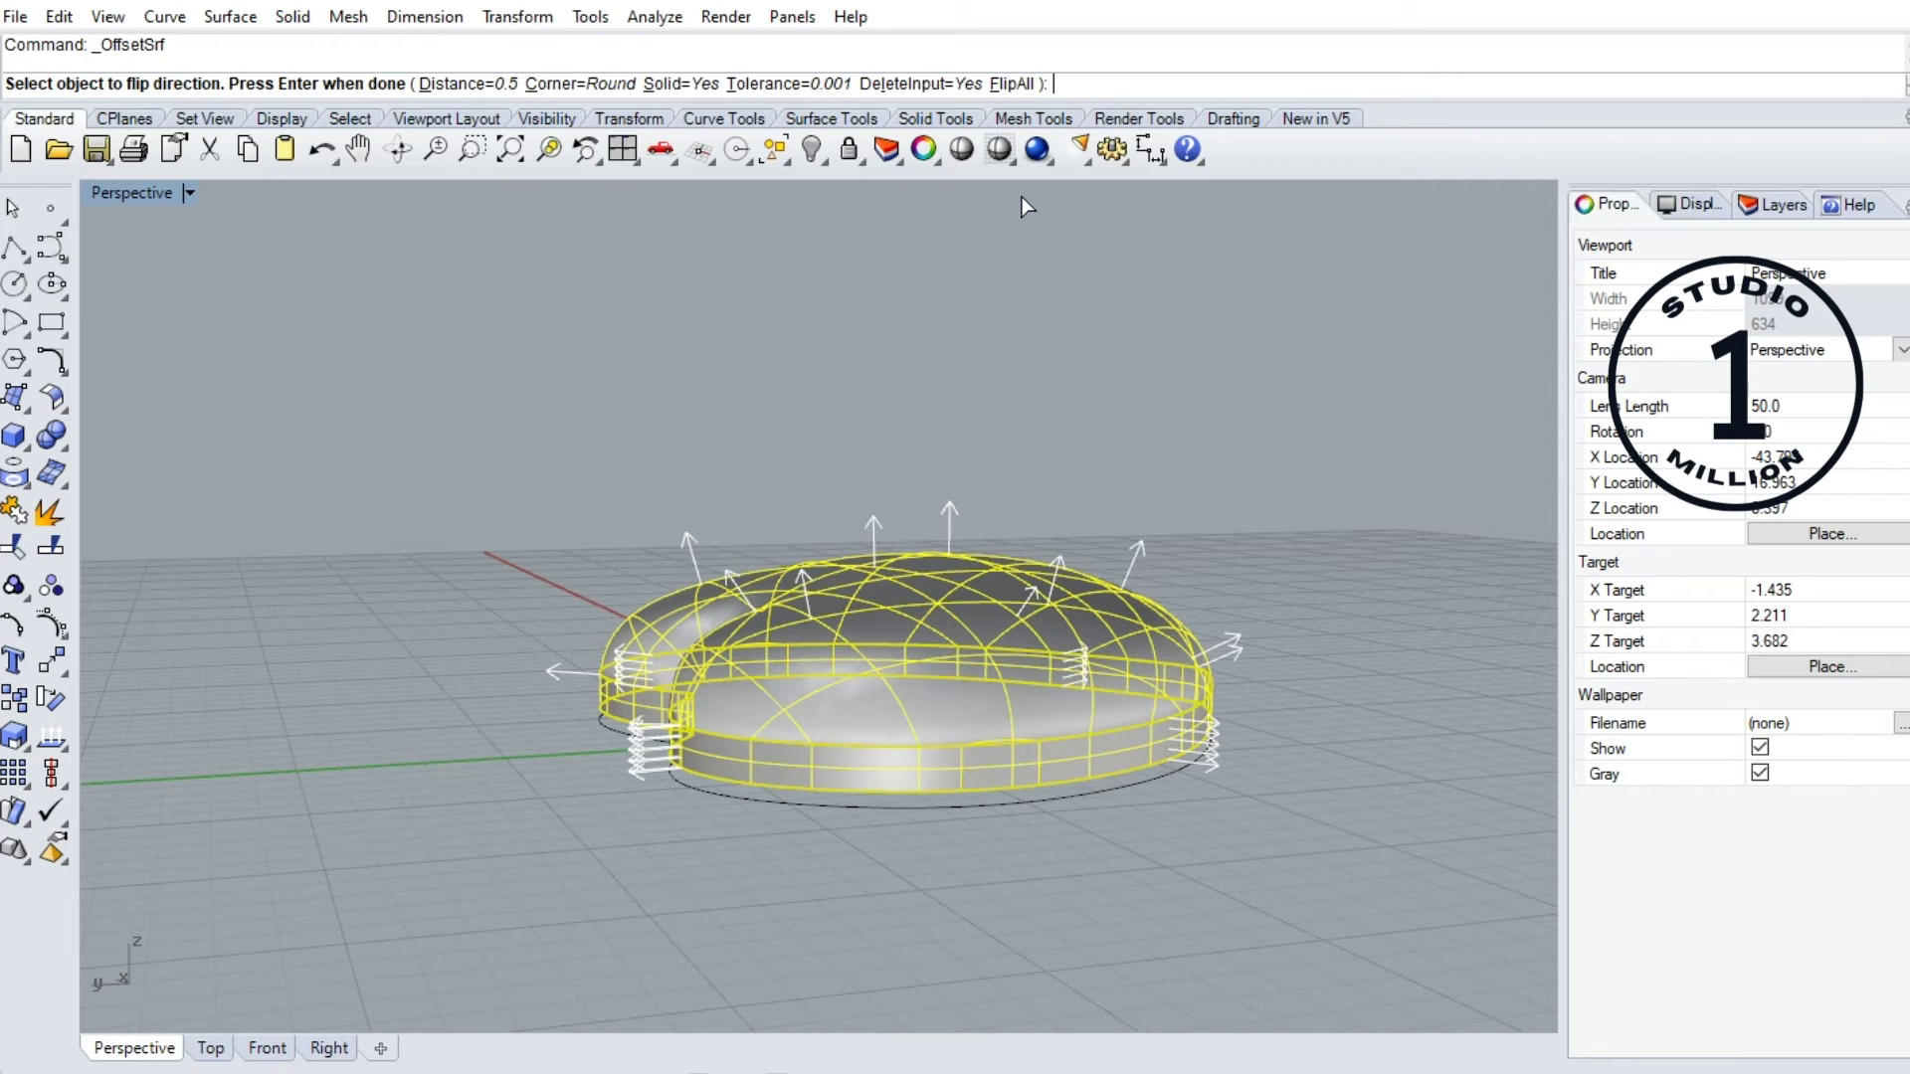
pyautogui.click(1013, 86)
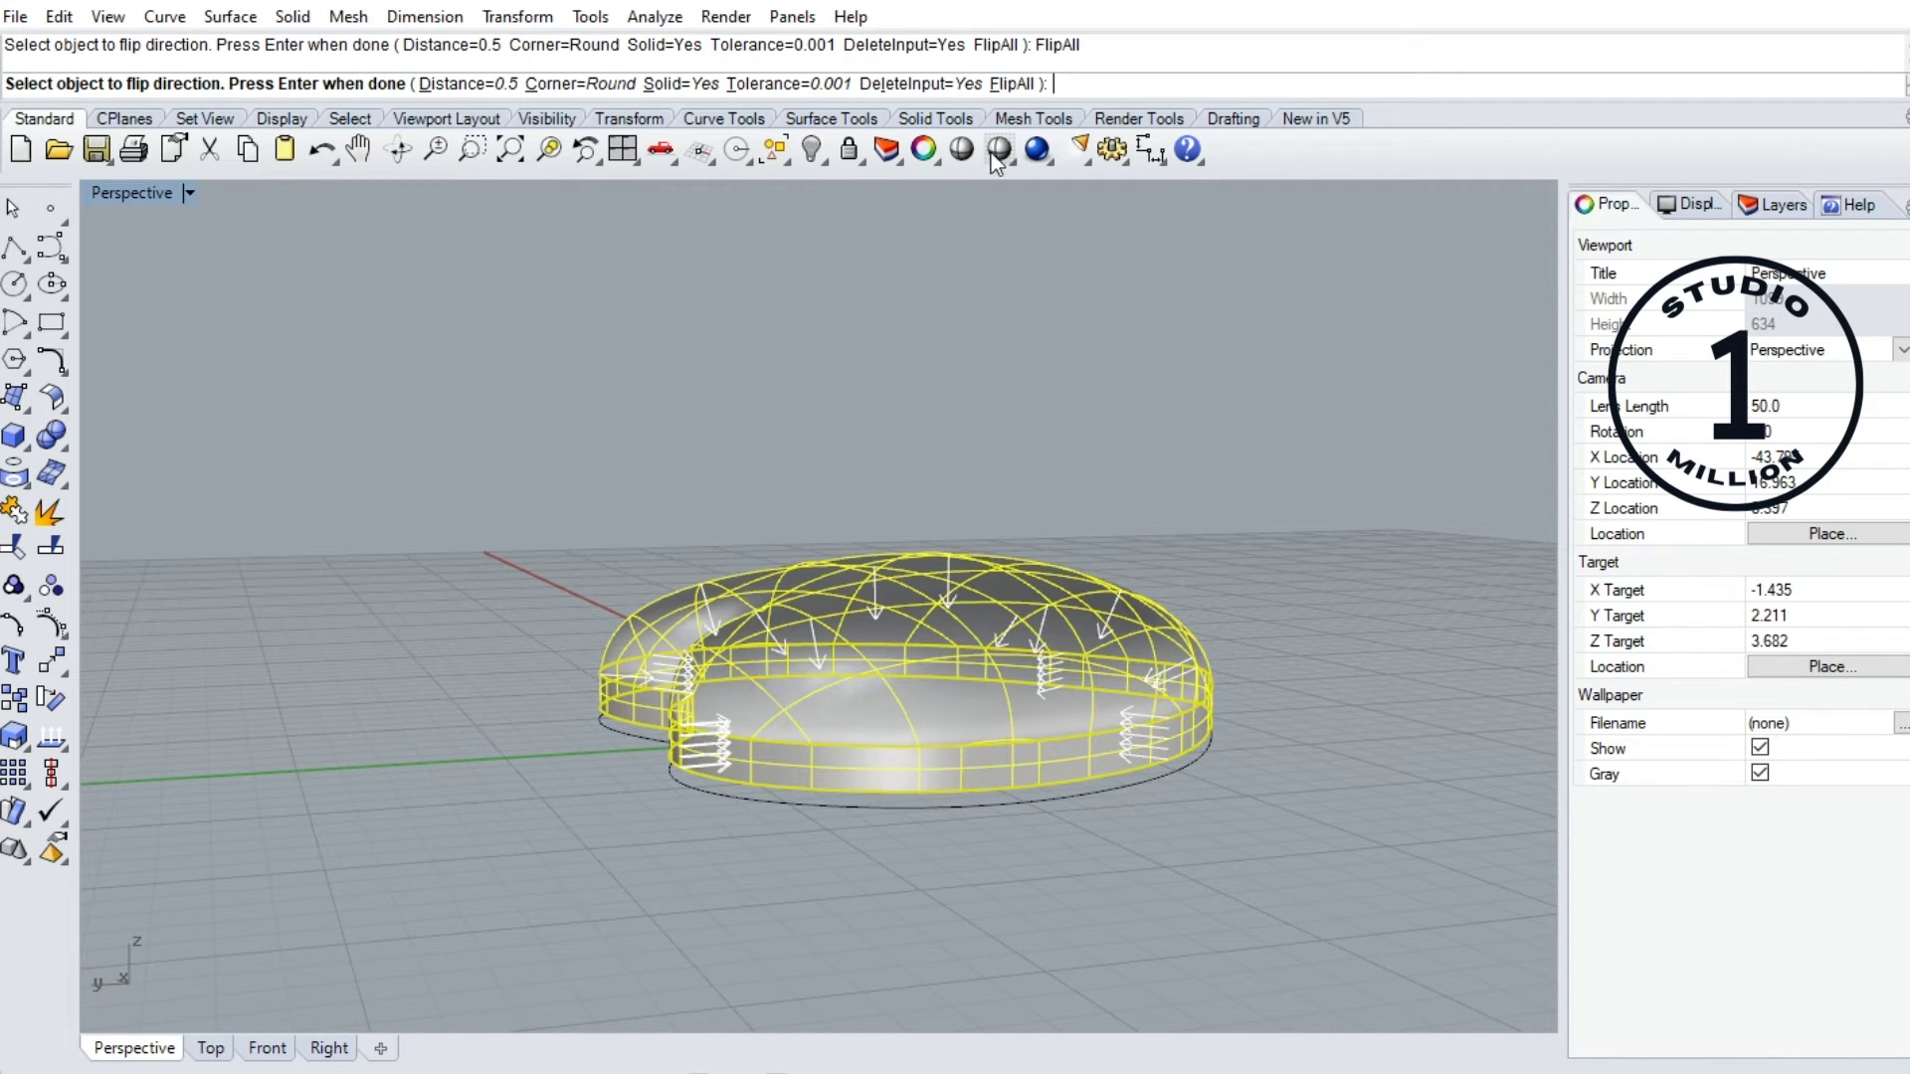